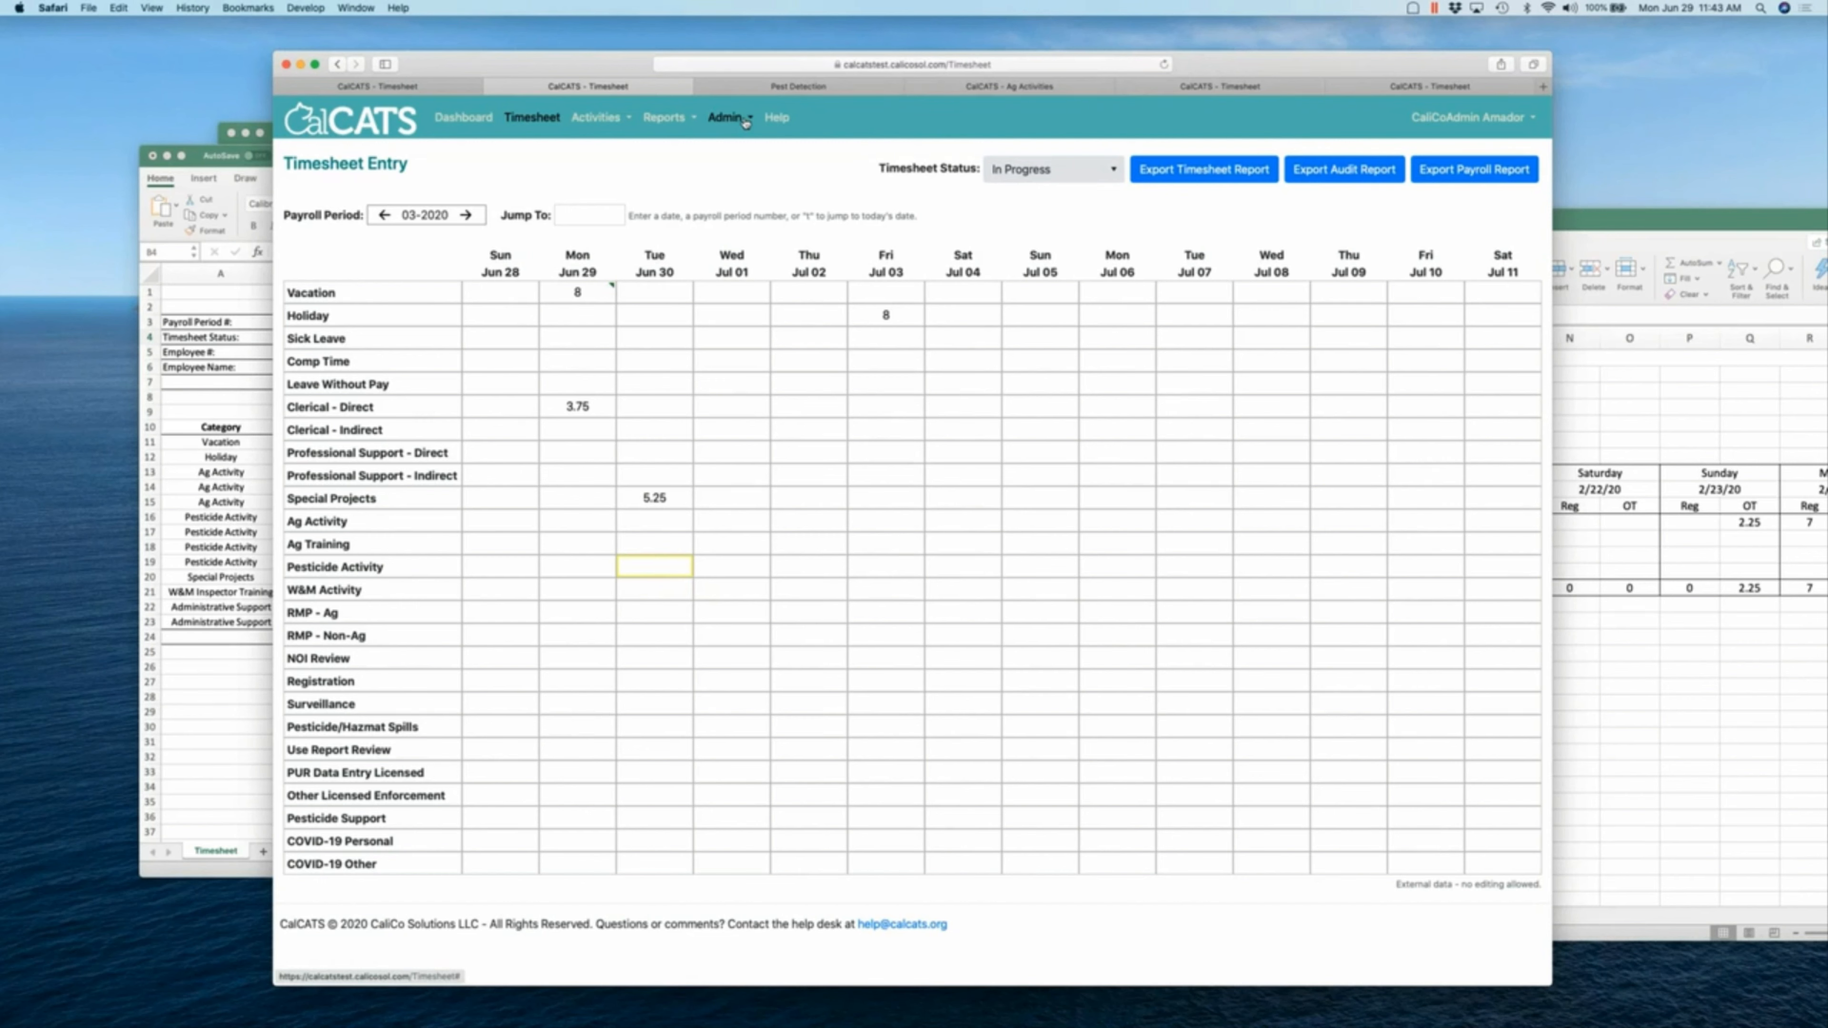
- Go to your own My Account page in CalCATS
left_click(745, 121)
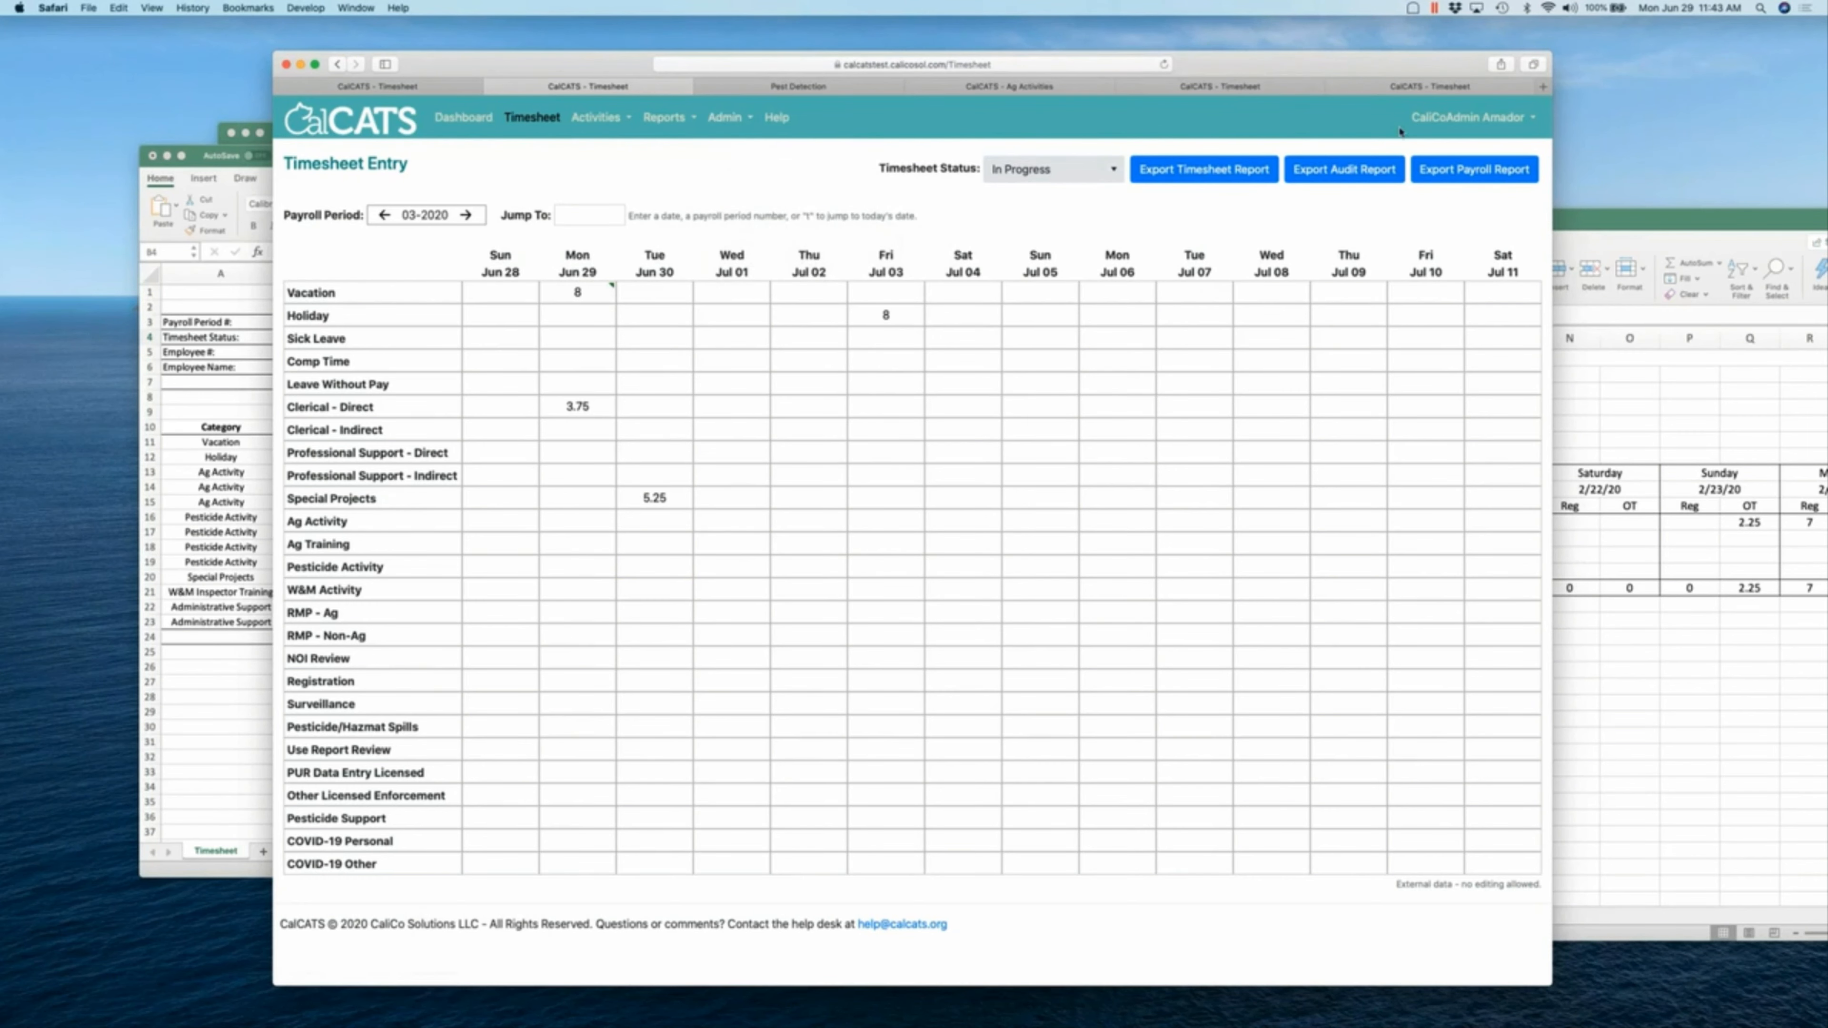
left_click(1468, 117)
left_click(1449, 151)
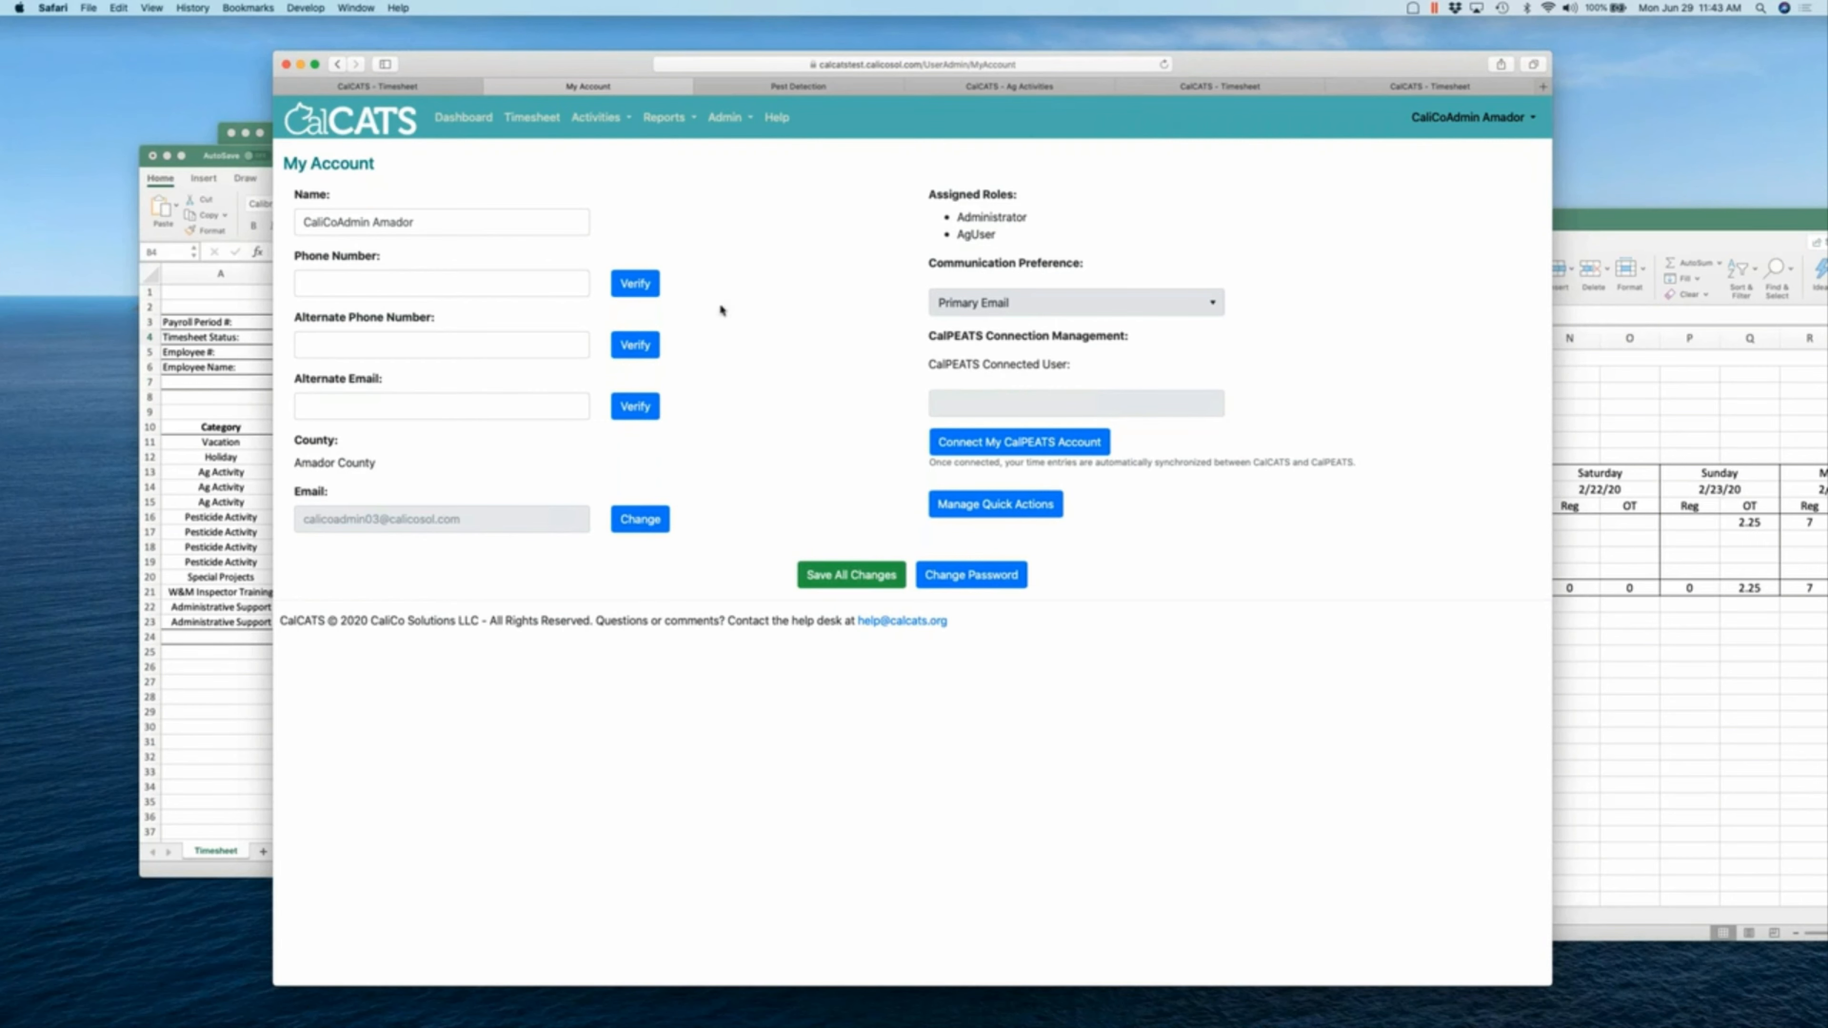
- Link the CalPEATS account by entering its username and password and connecting
left_click(992, 448)
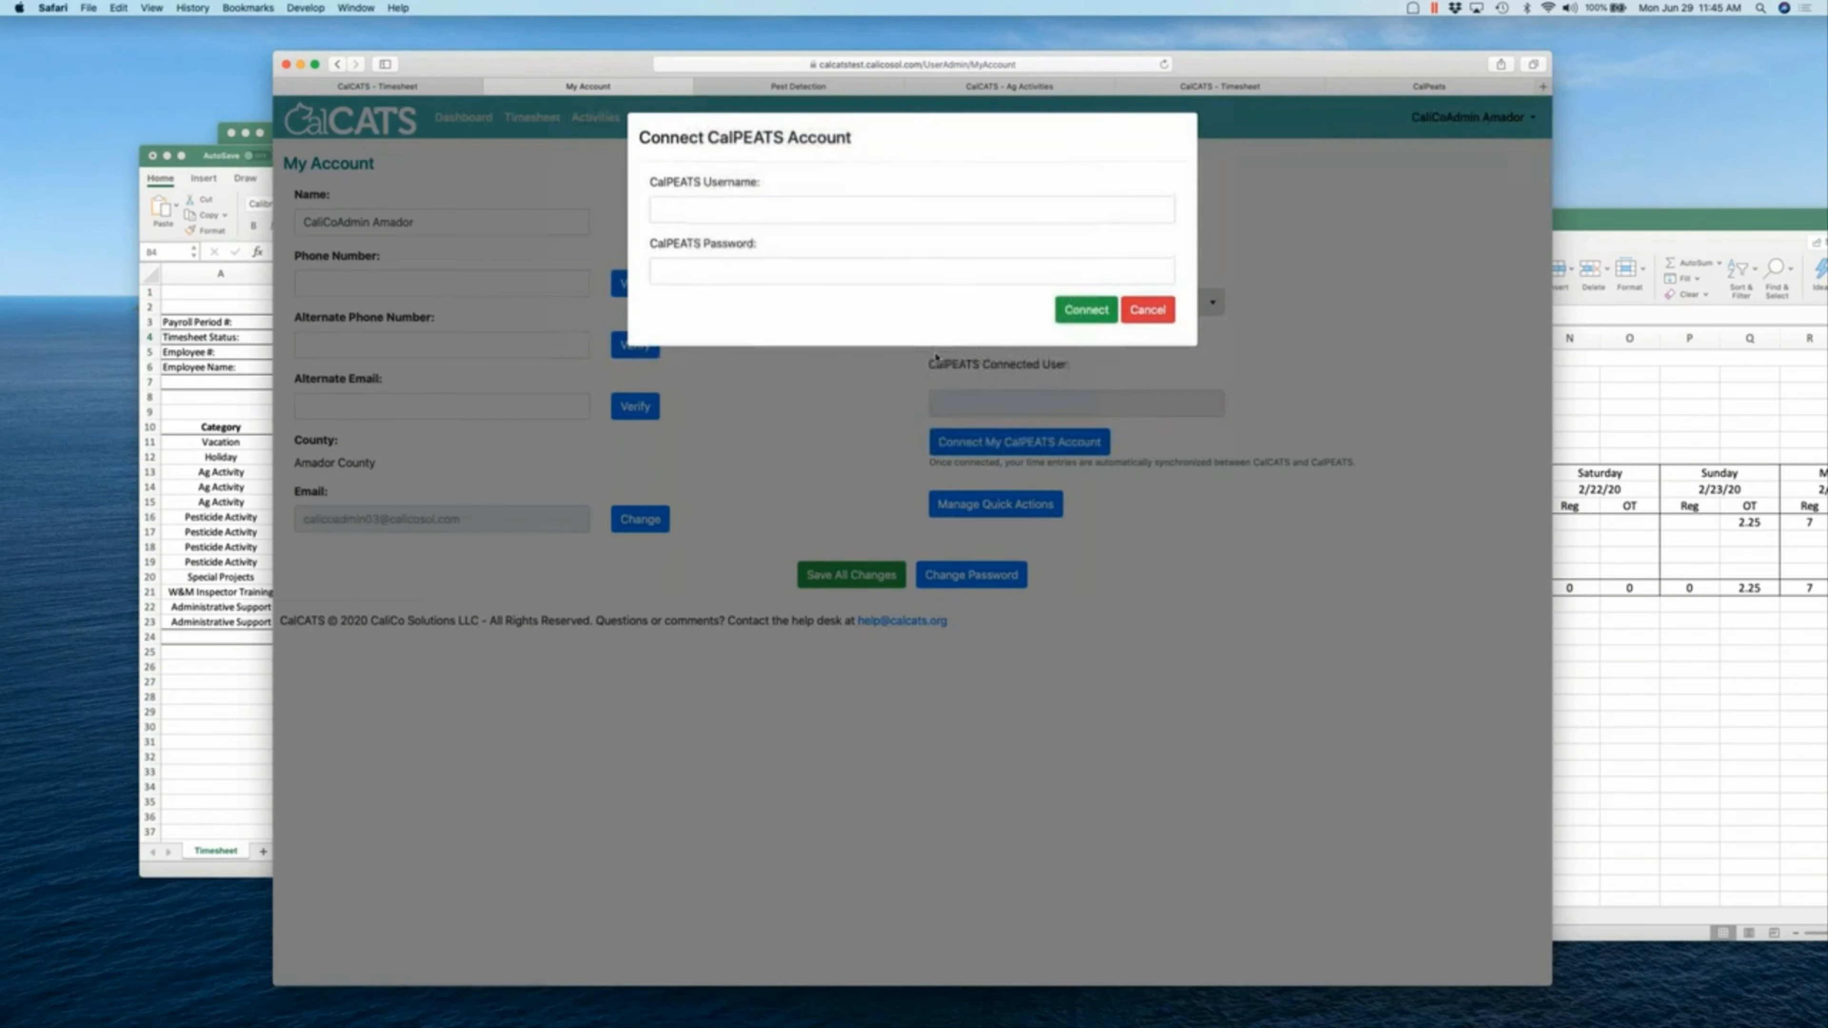
left_click(841, 214)
type("calico03")
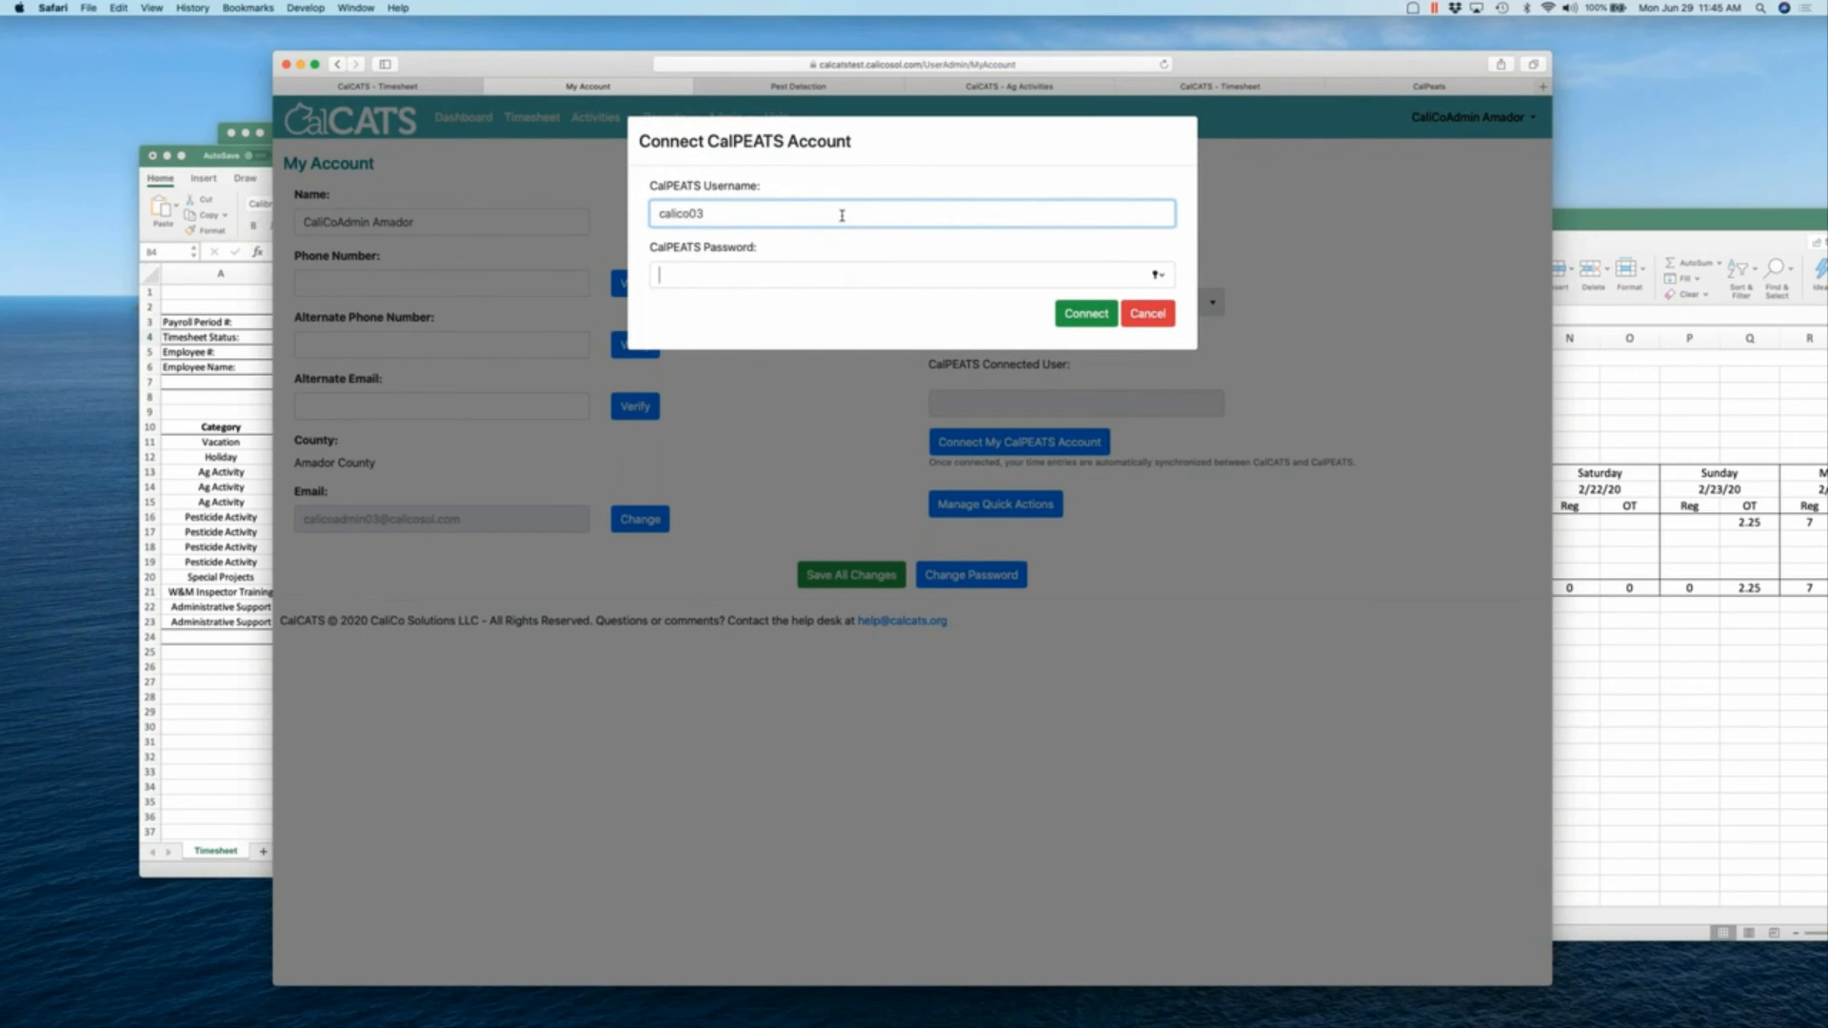
key("Tab")
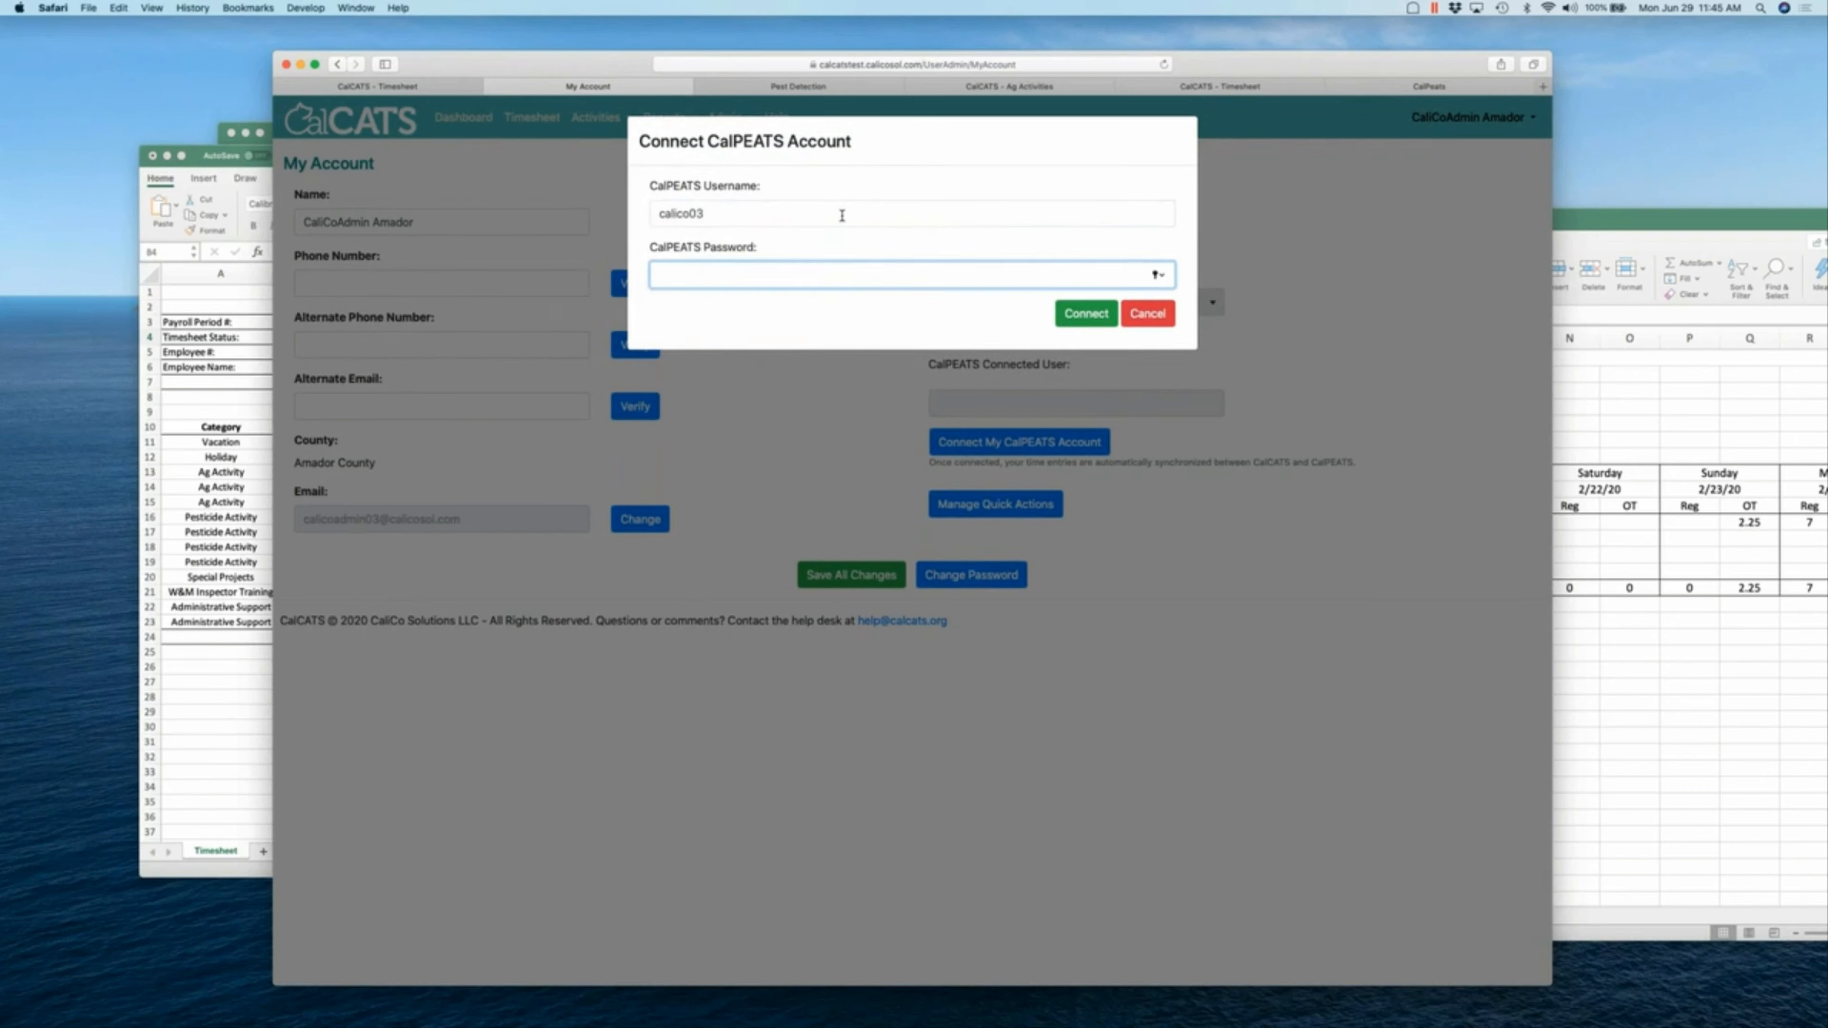
type("*****")
left_click(1086, 314)
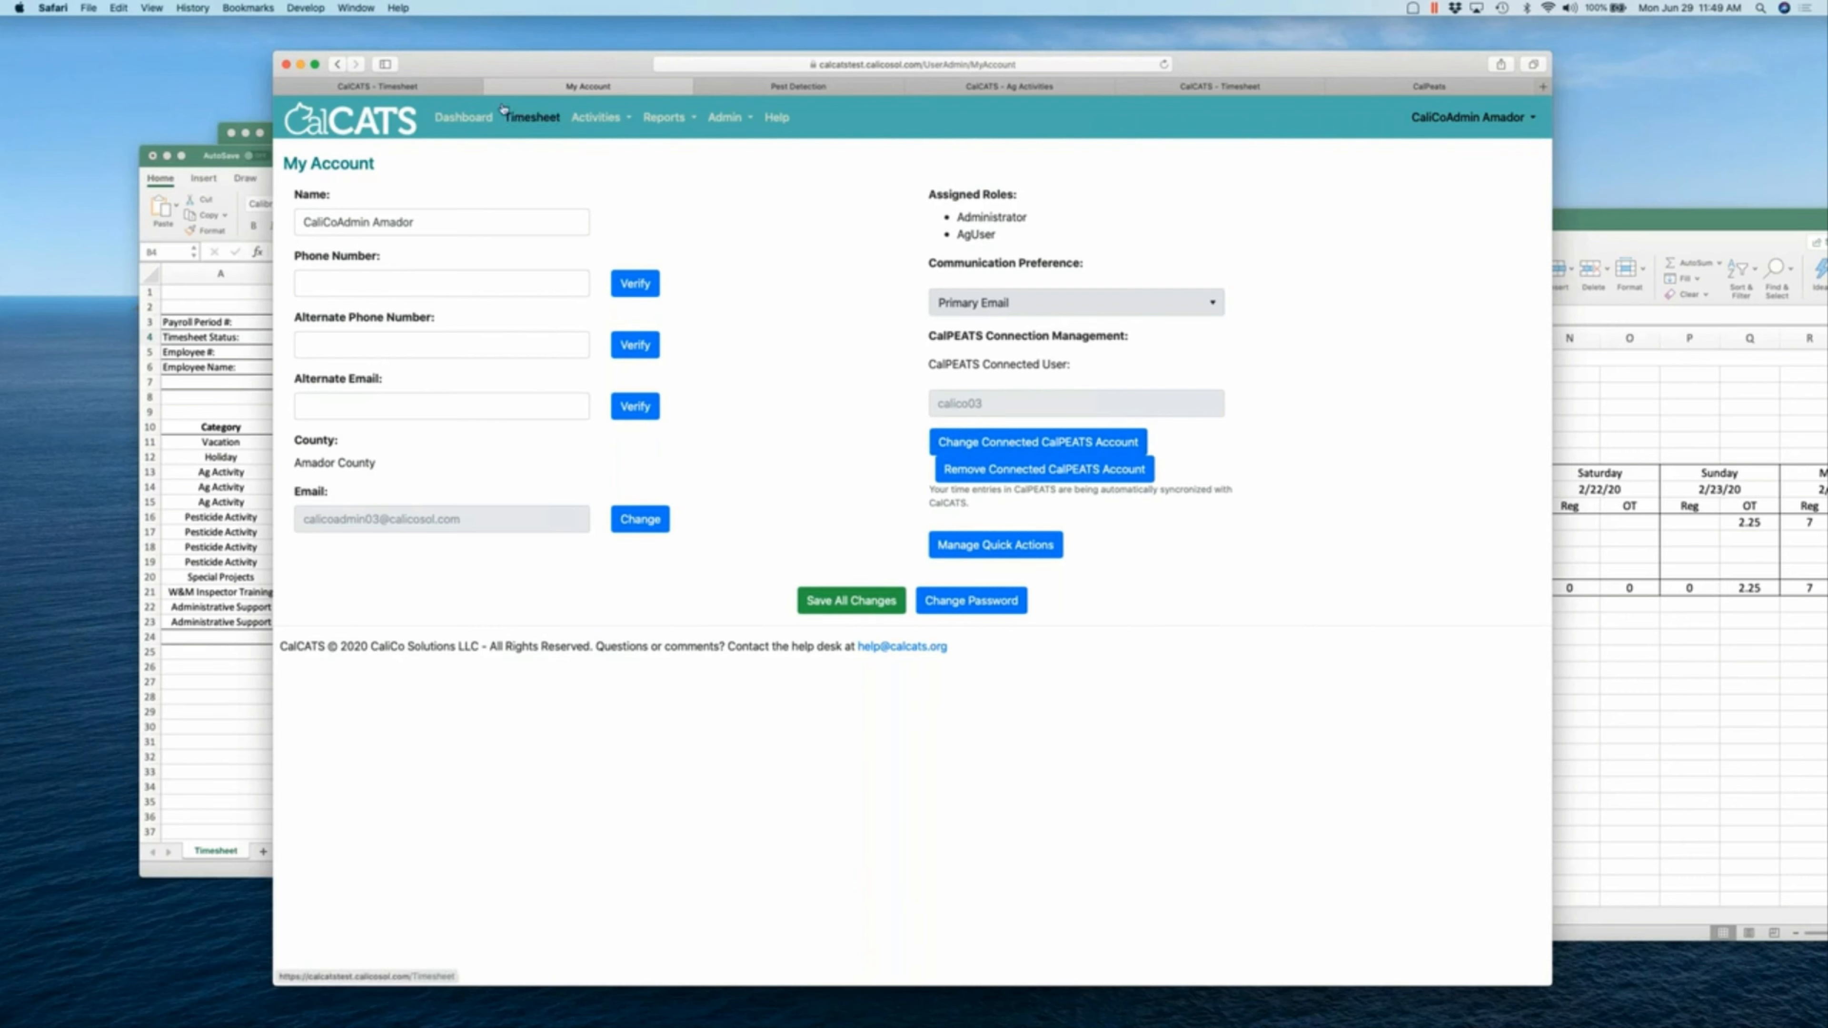
- Log off CalPEATS and sign back in with the saved login to reach the Dashboard
left_click(532, 117)
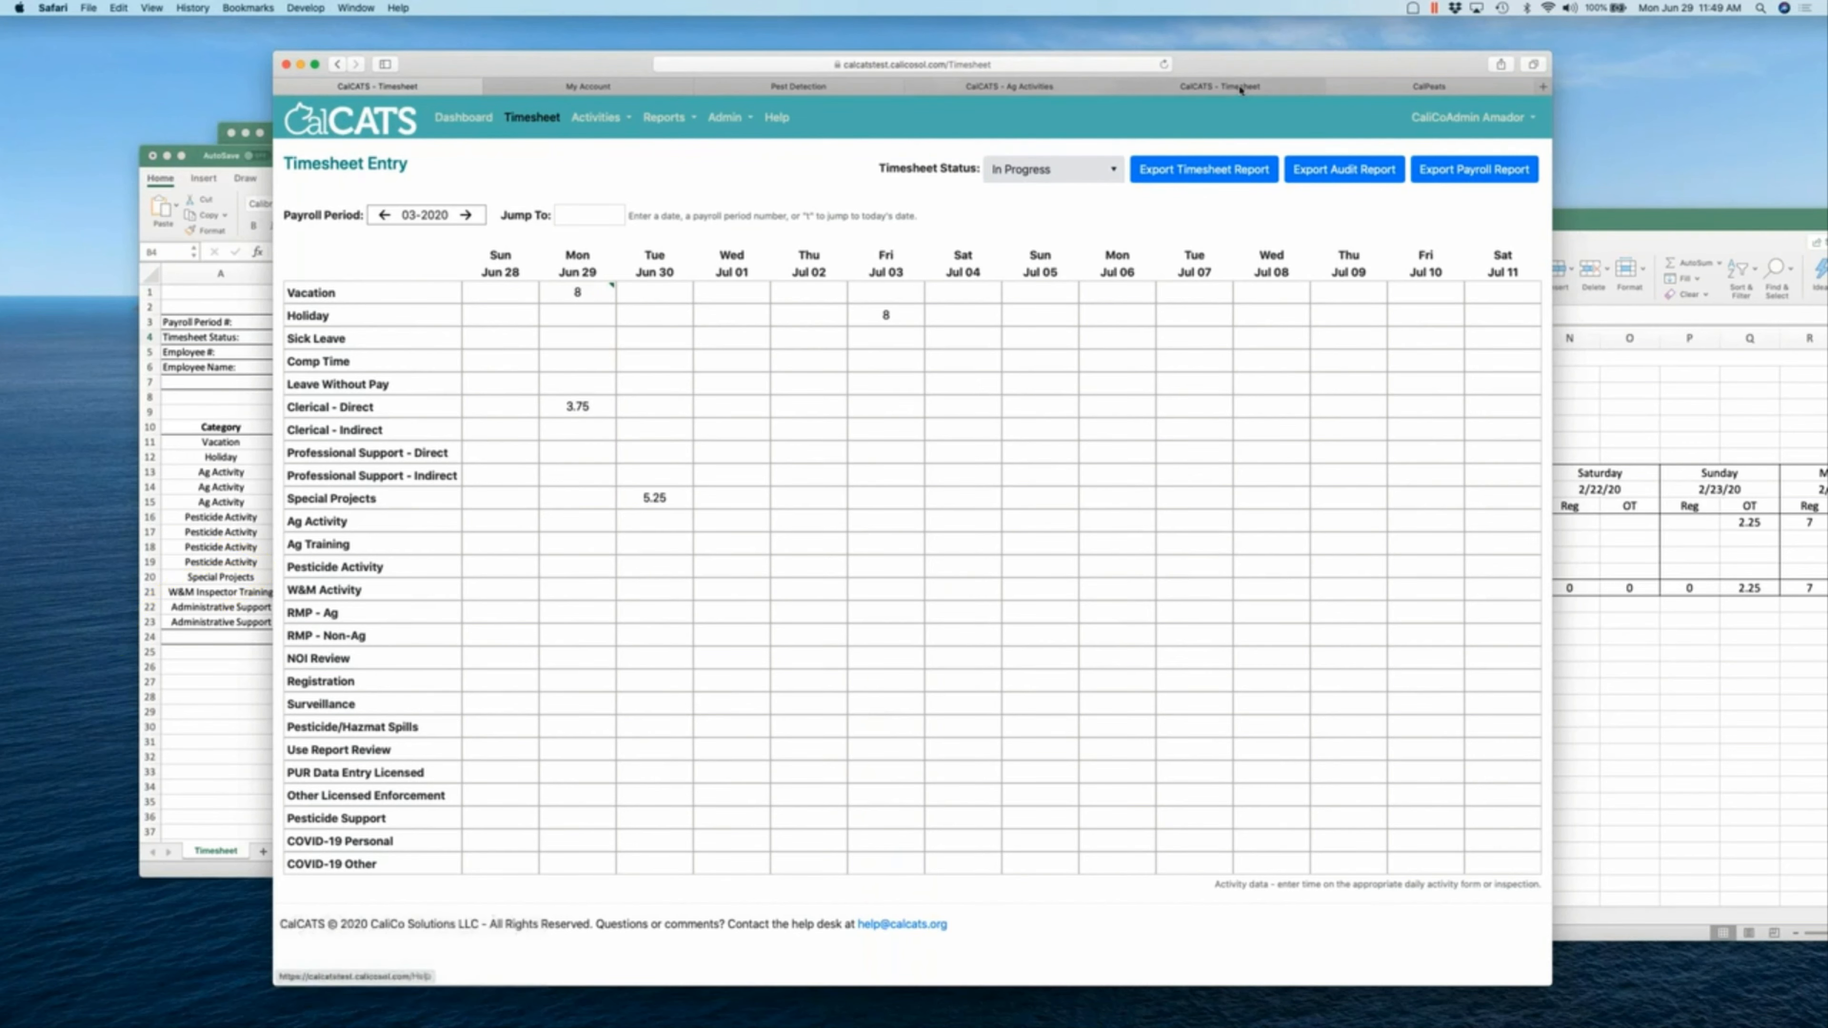
left_click(1429, 86)
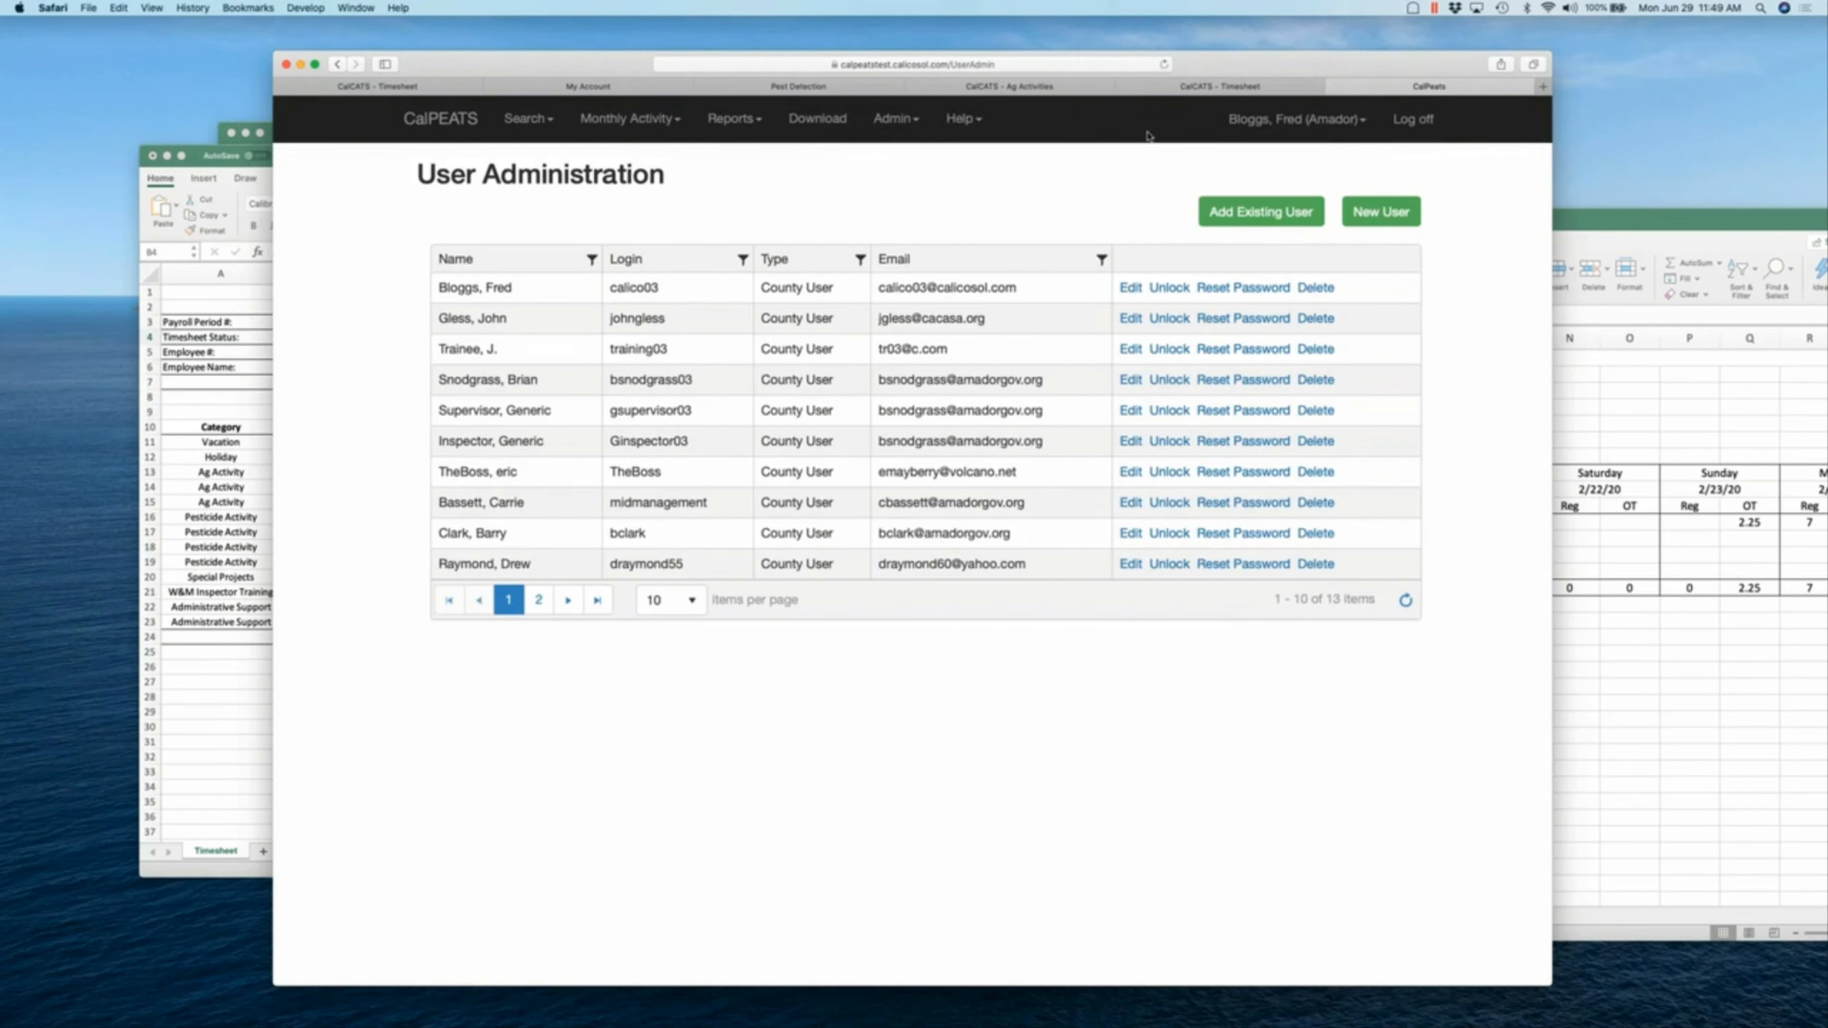
left_click(1411, 119)
key("Return")
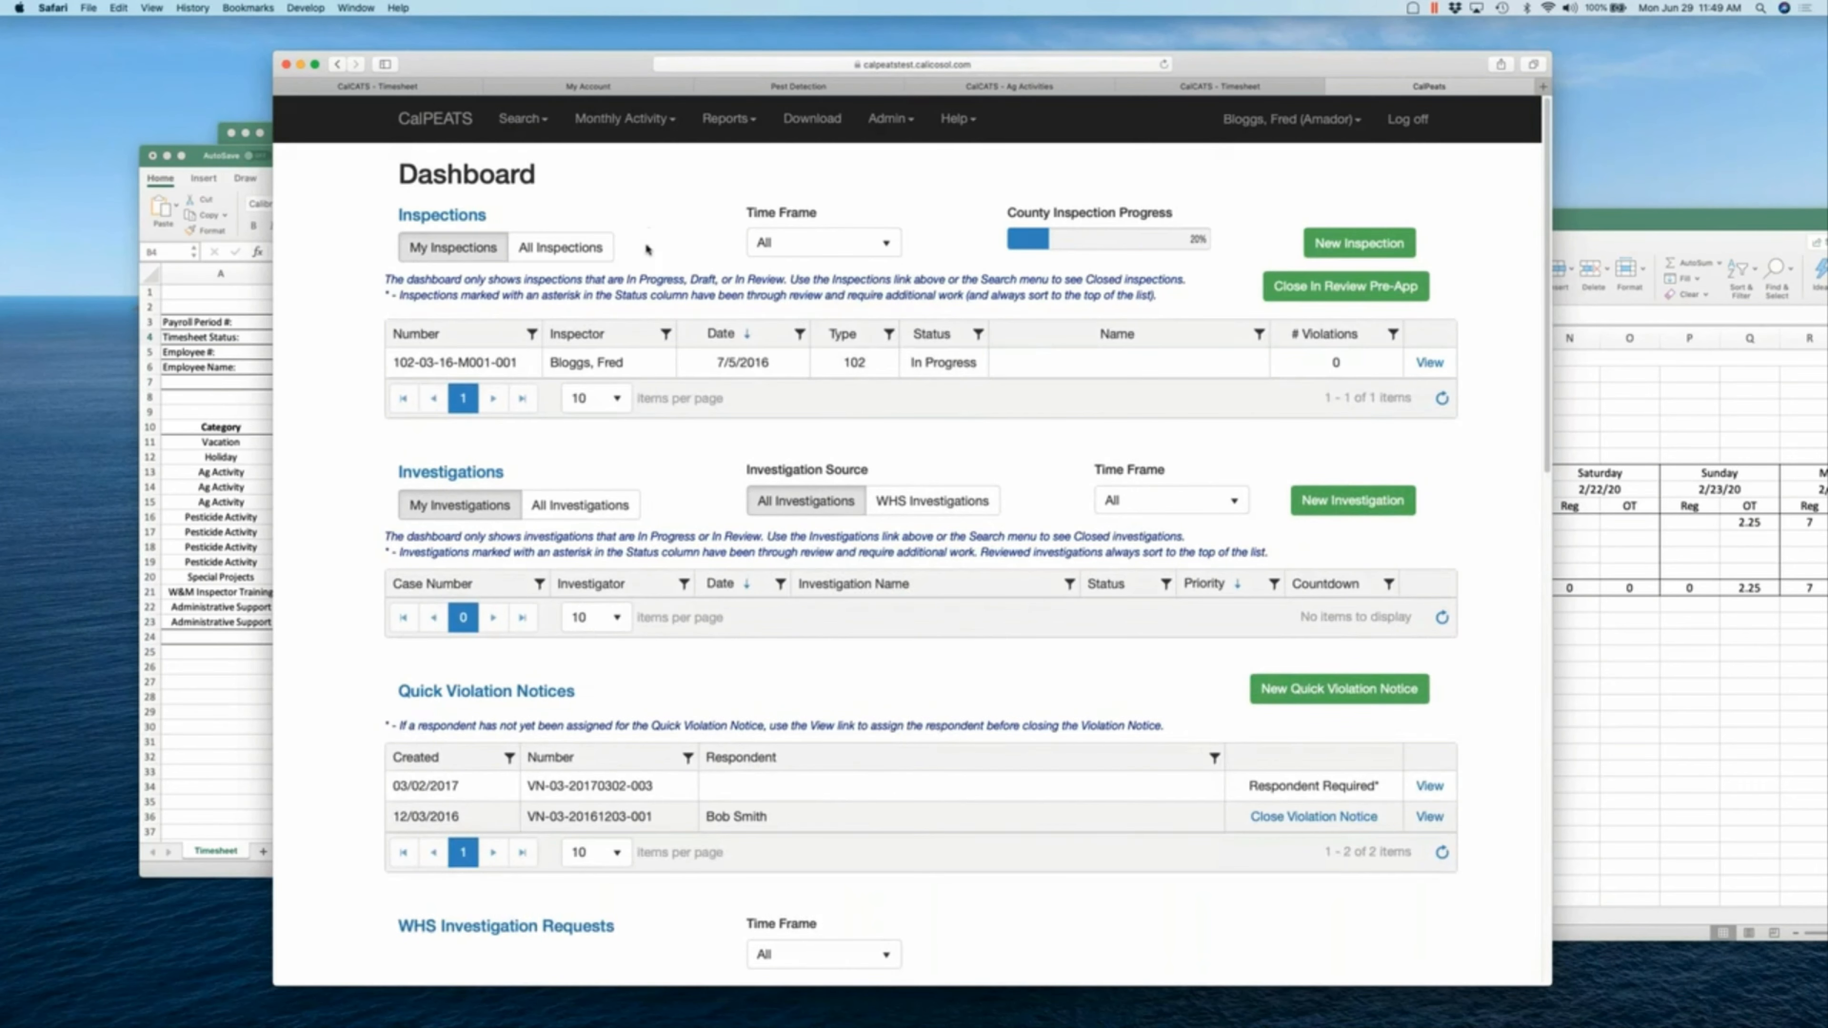
- Start a 104 Pesticide Use Monitoring inspection with the farm found by searching 'farms' as firm inspected
left_click(1333, 246)
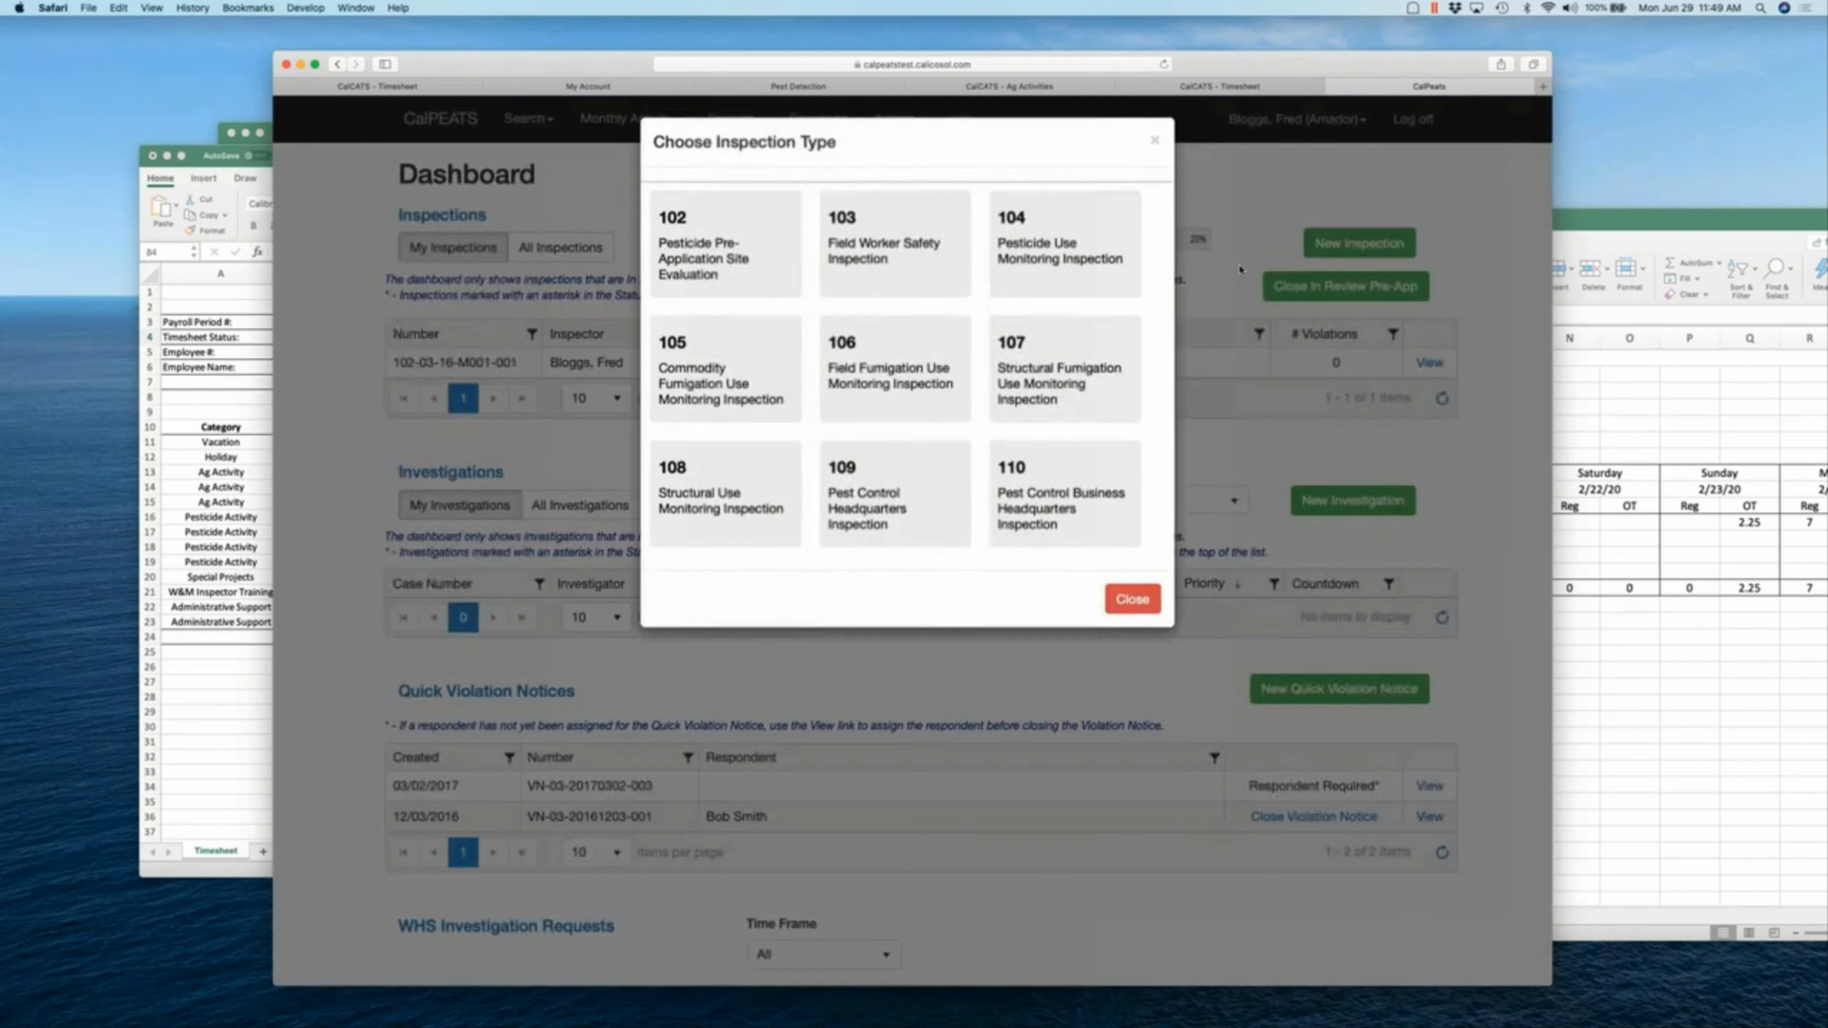
left_click(1050, 280)
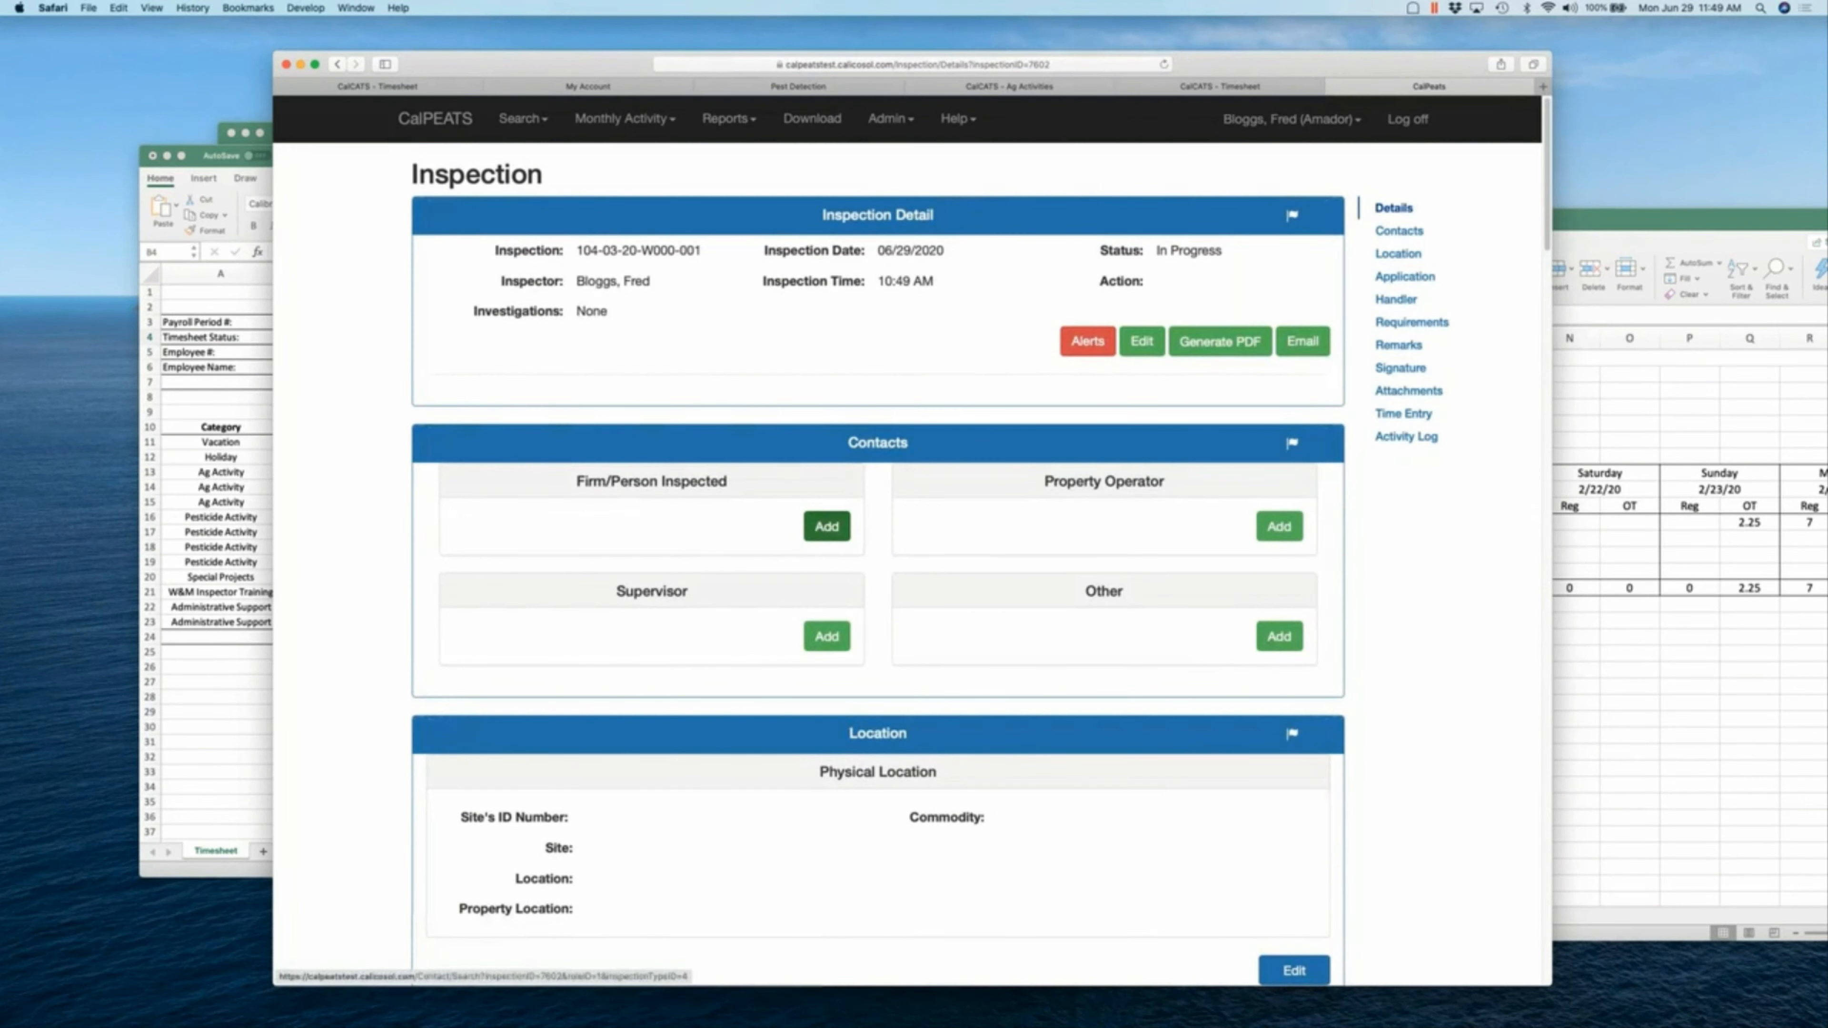
left_click(828, 525)
type("farms")
key("Return")
left_click(828, 389)
left_click(1289, 279)
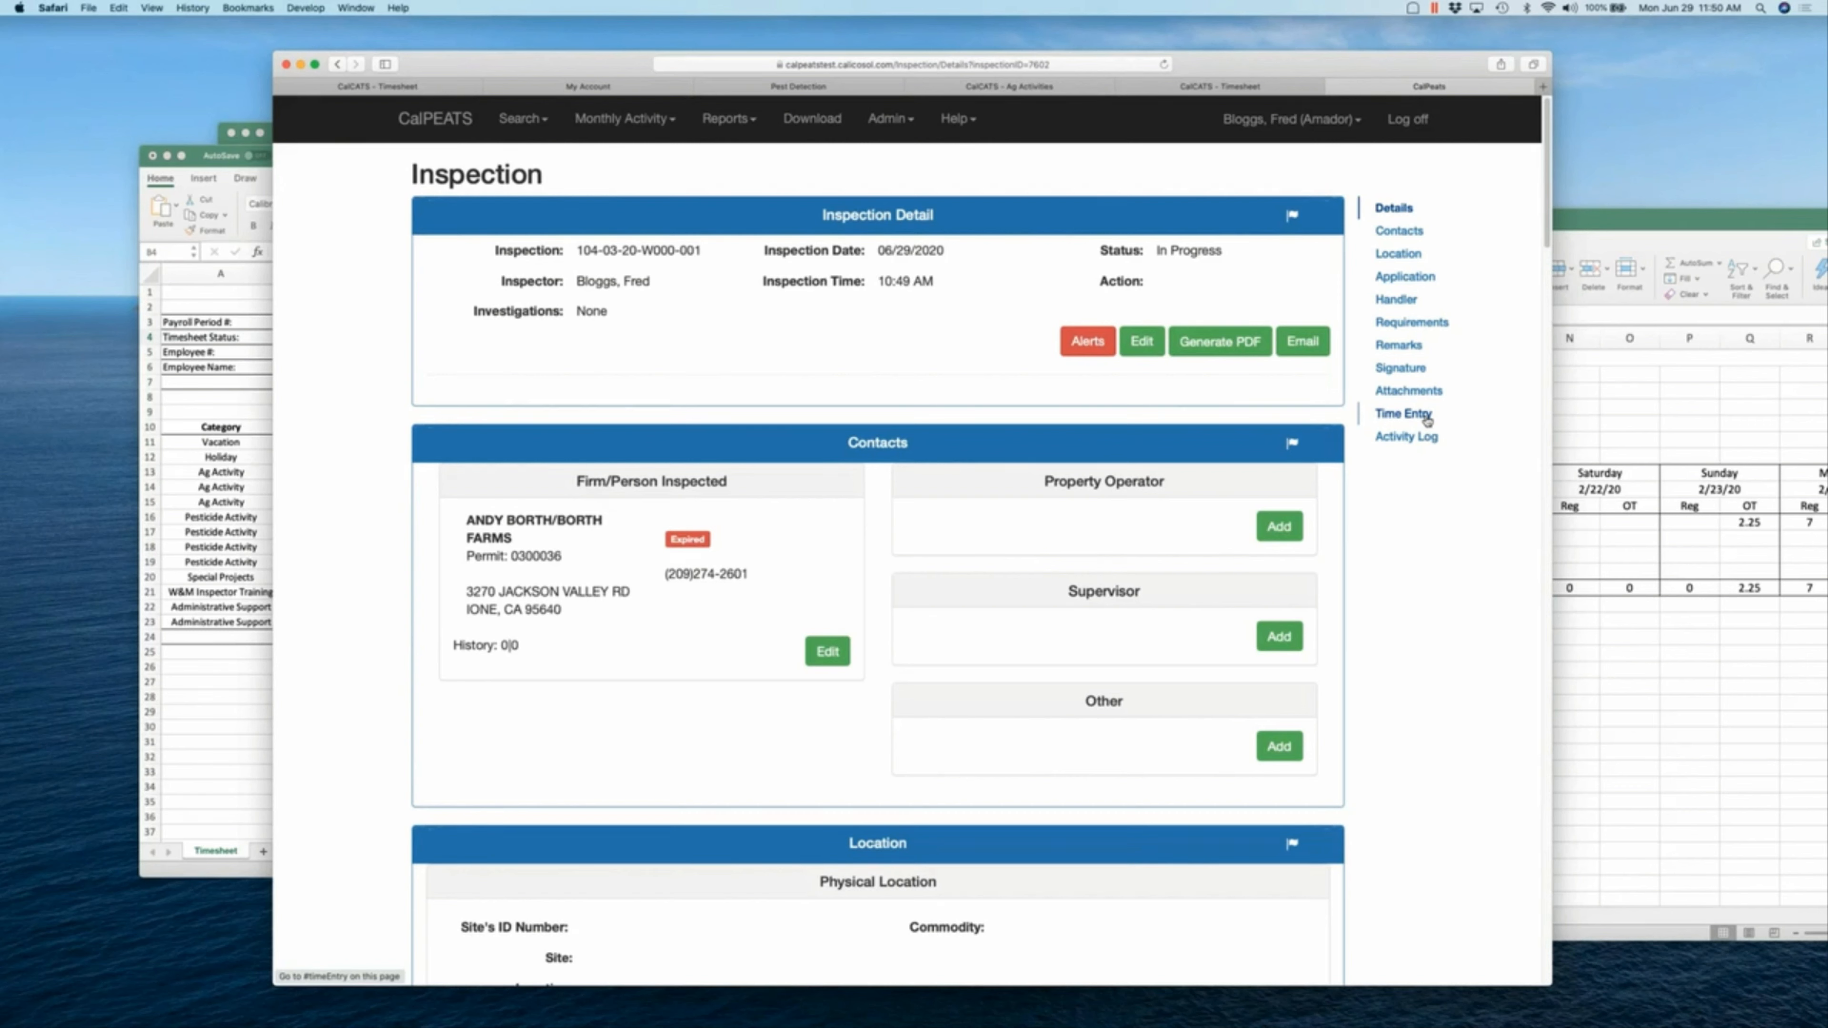
- Add a 2-hour time entry dated 06/29/2020 to the inspection's Time Entry list
left_click(1425, 414)
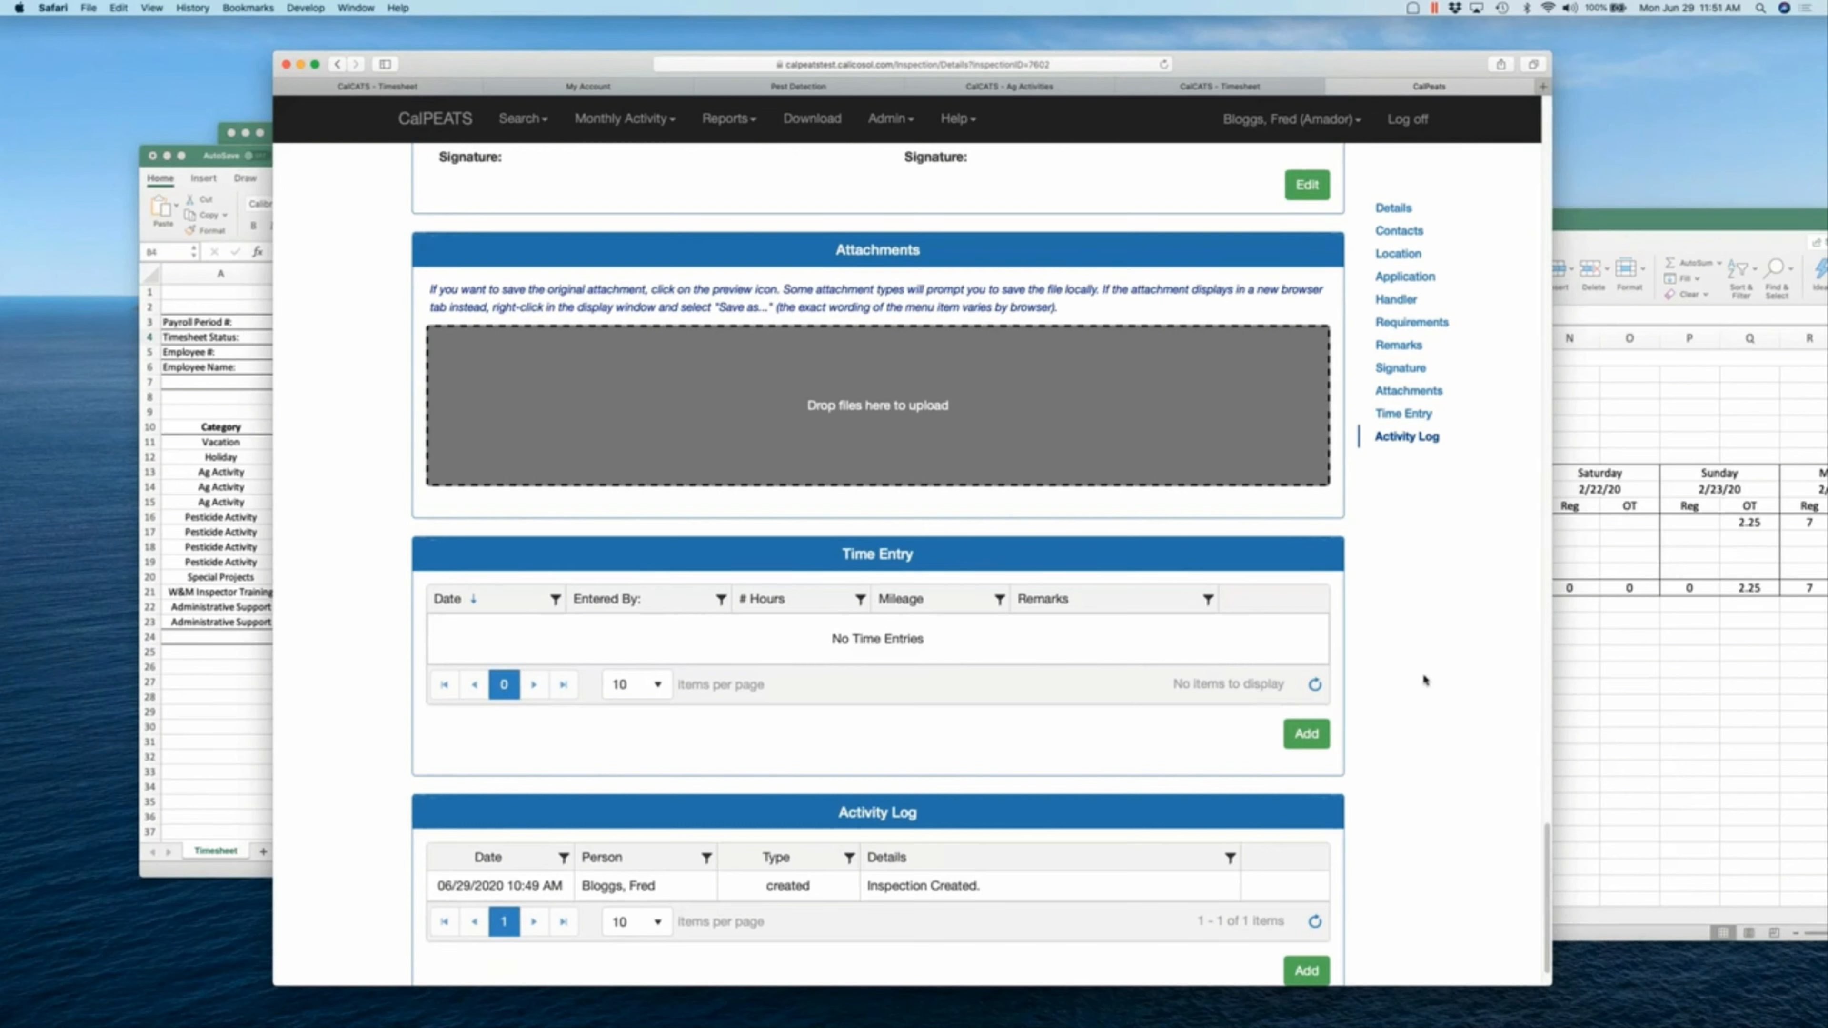
left_click(1306, 733)
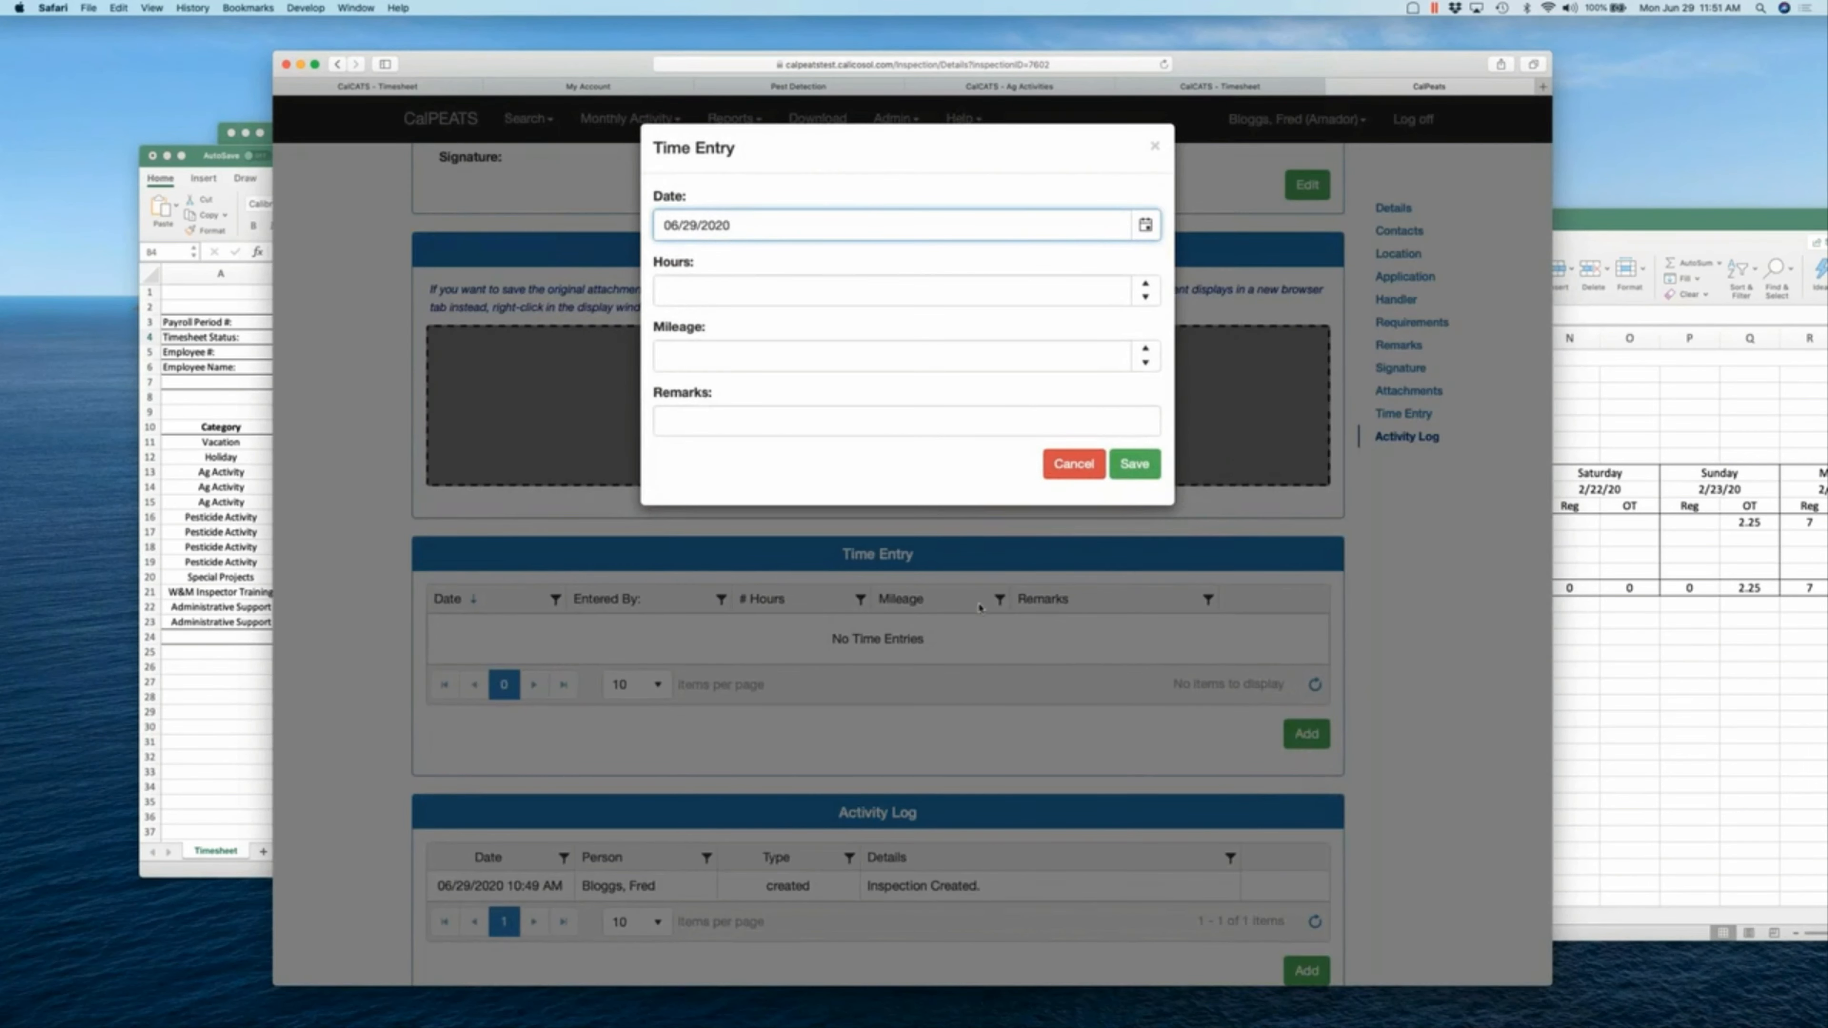
left_click(807, 293)
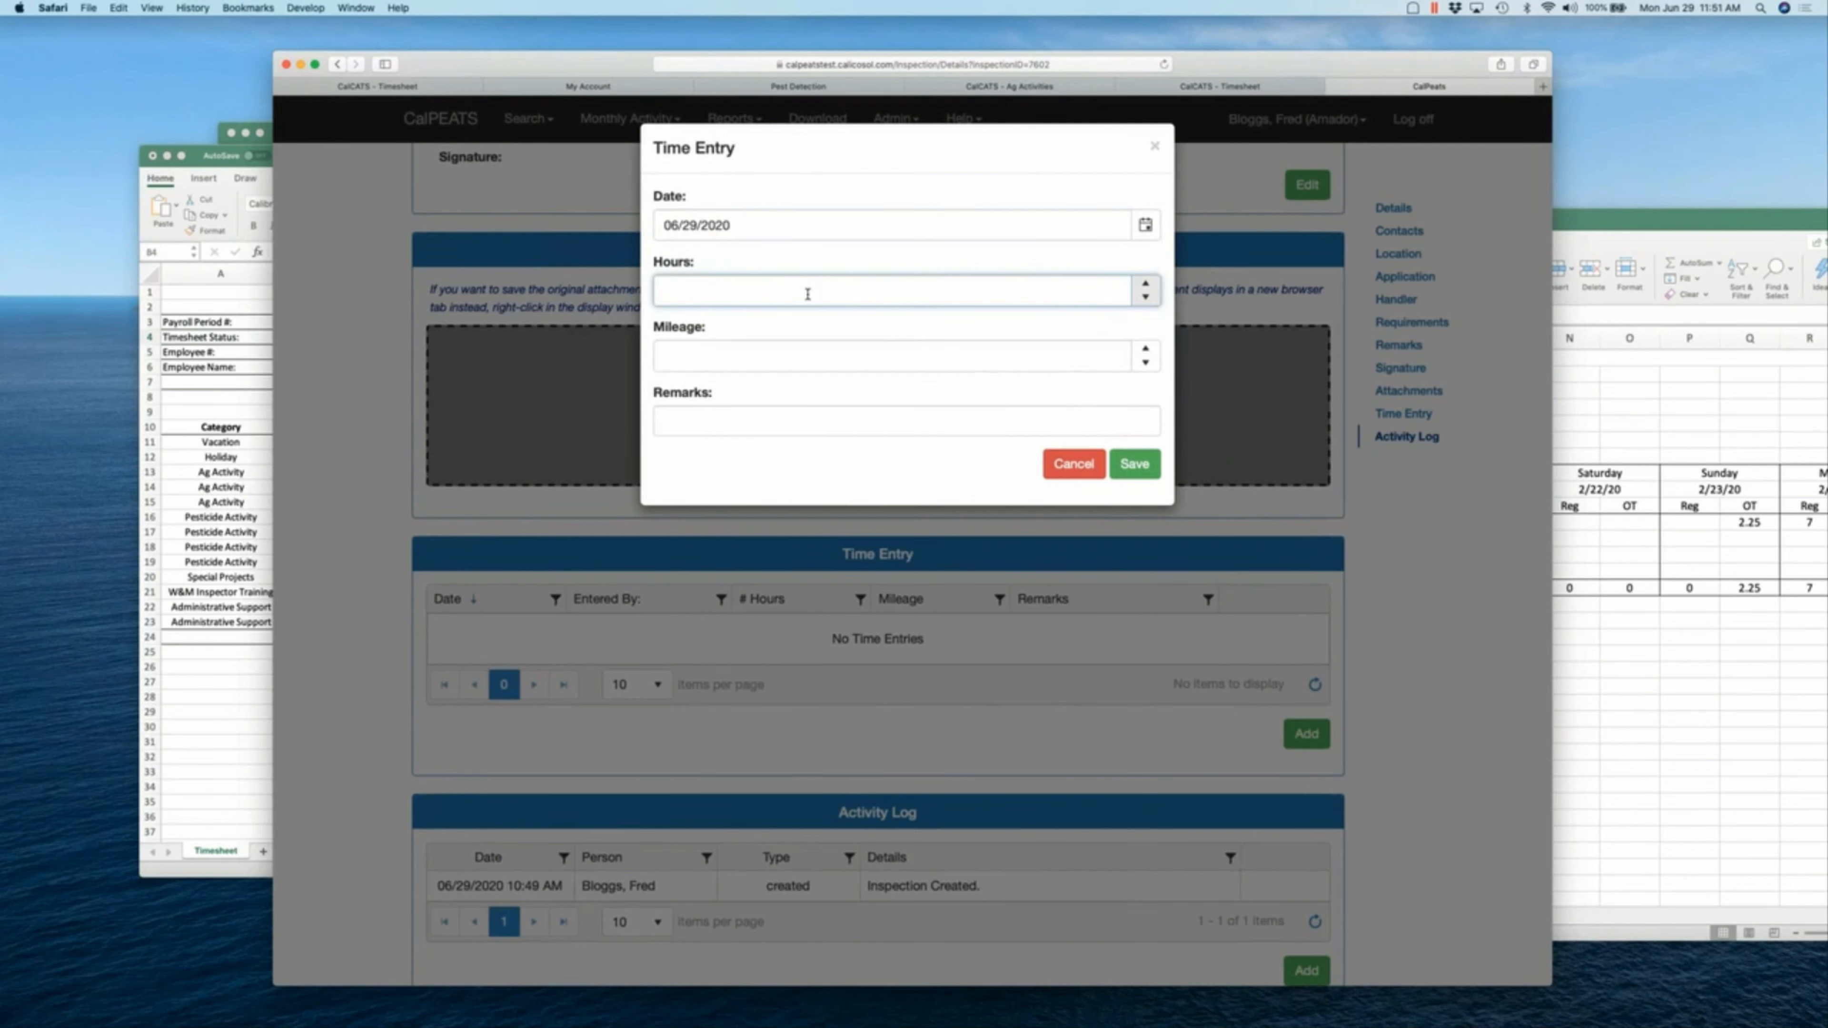
type("2")
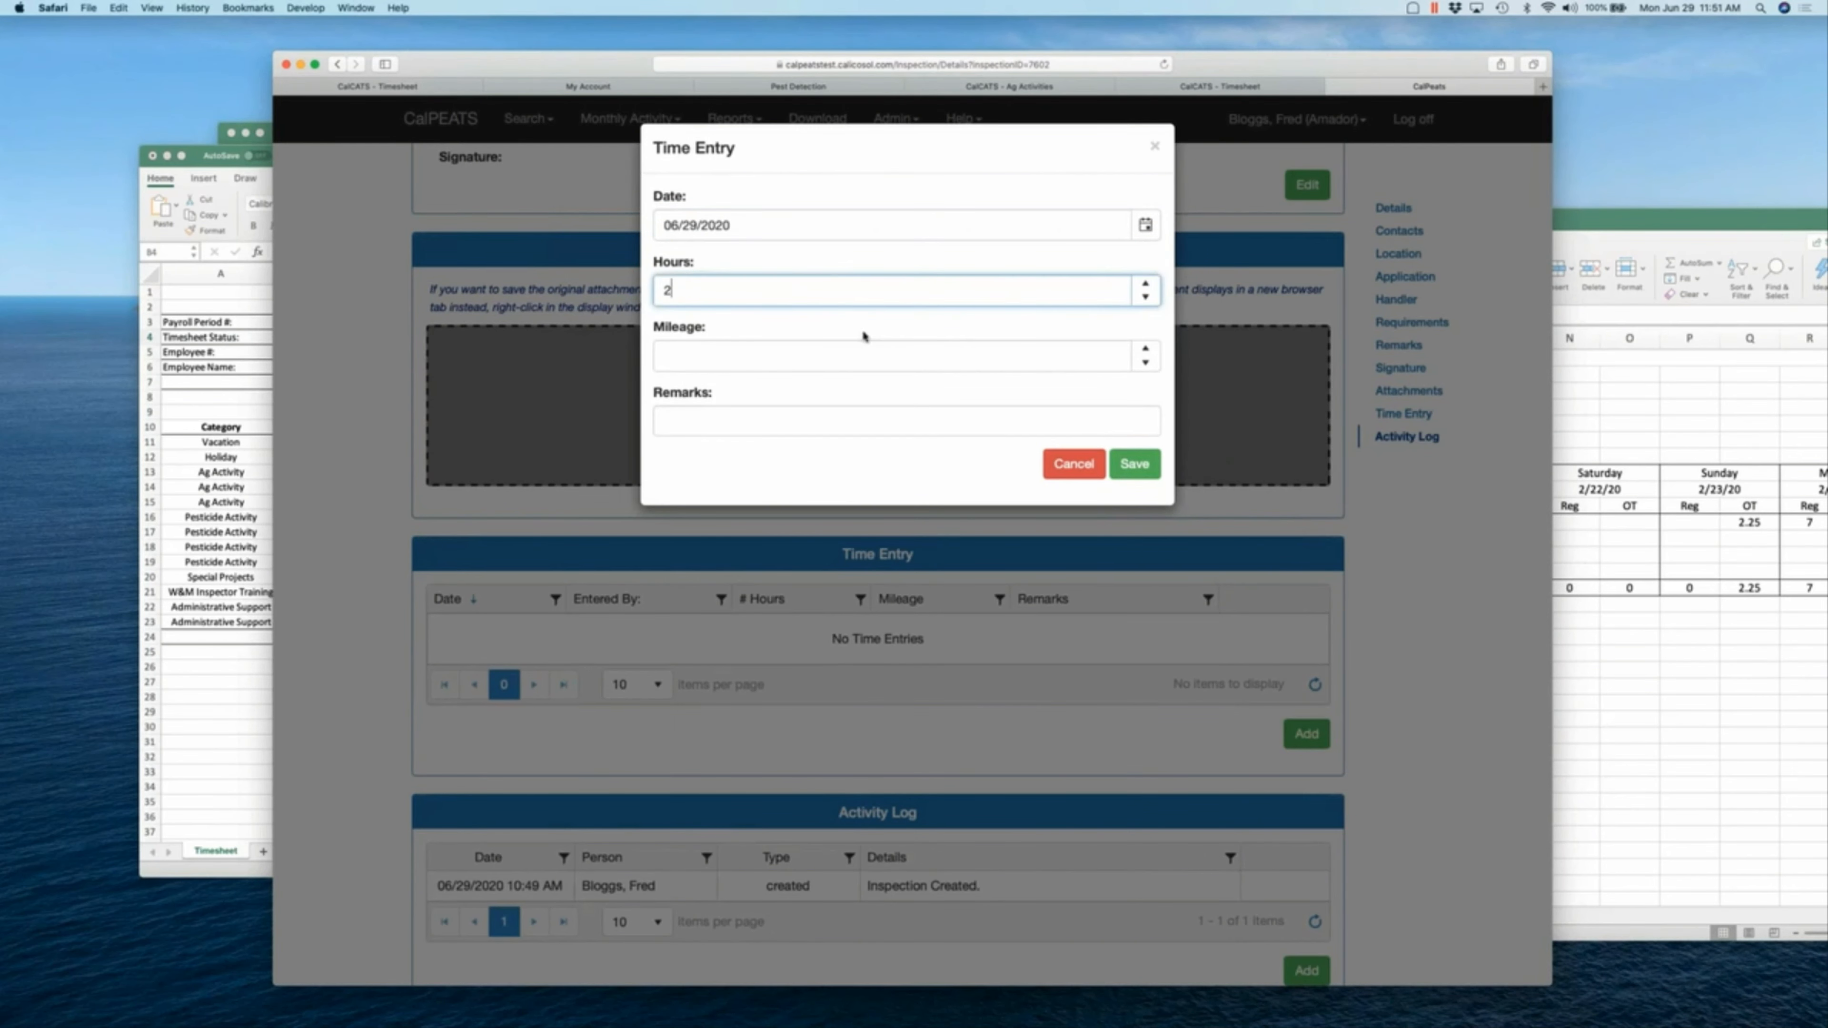
left_click(1134, 464)
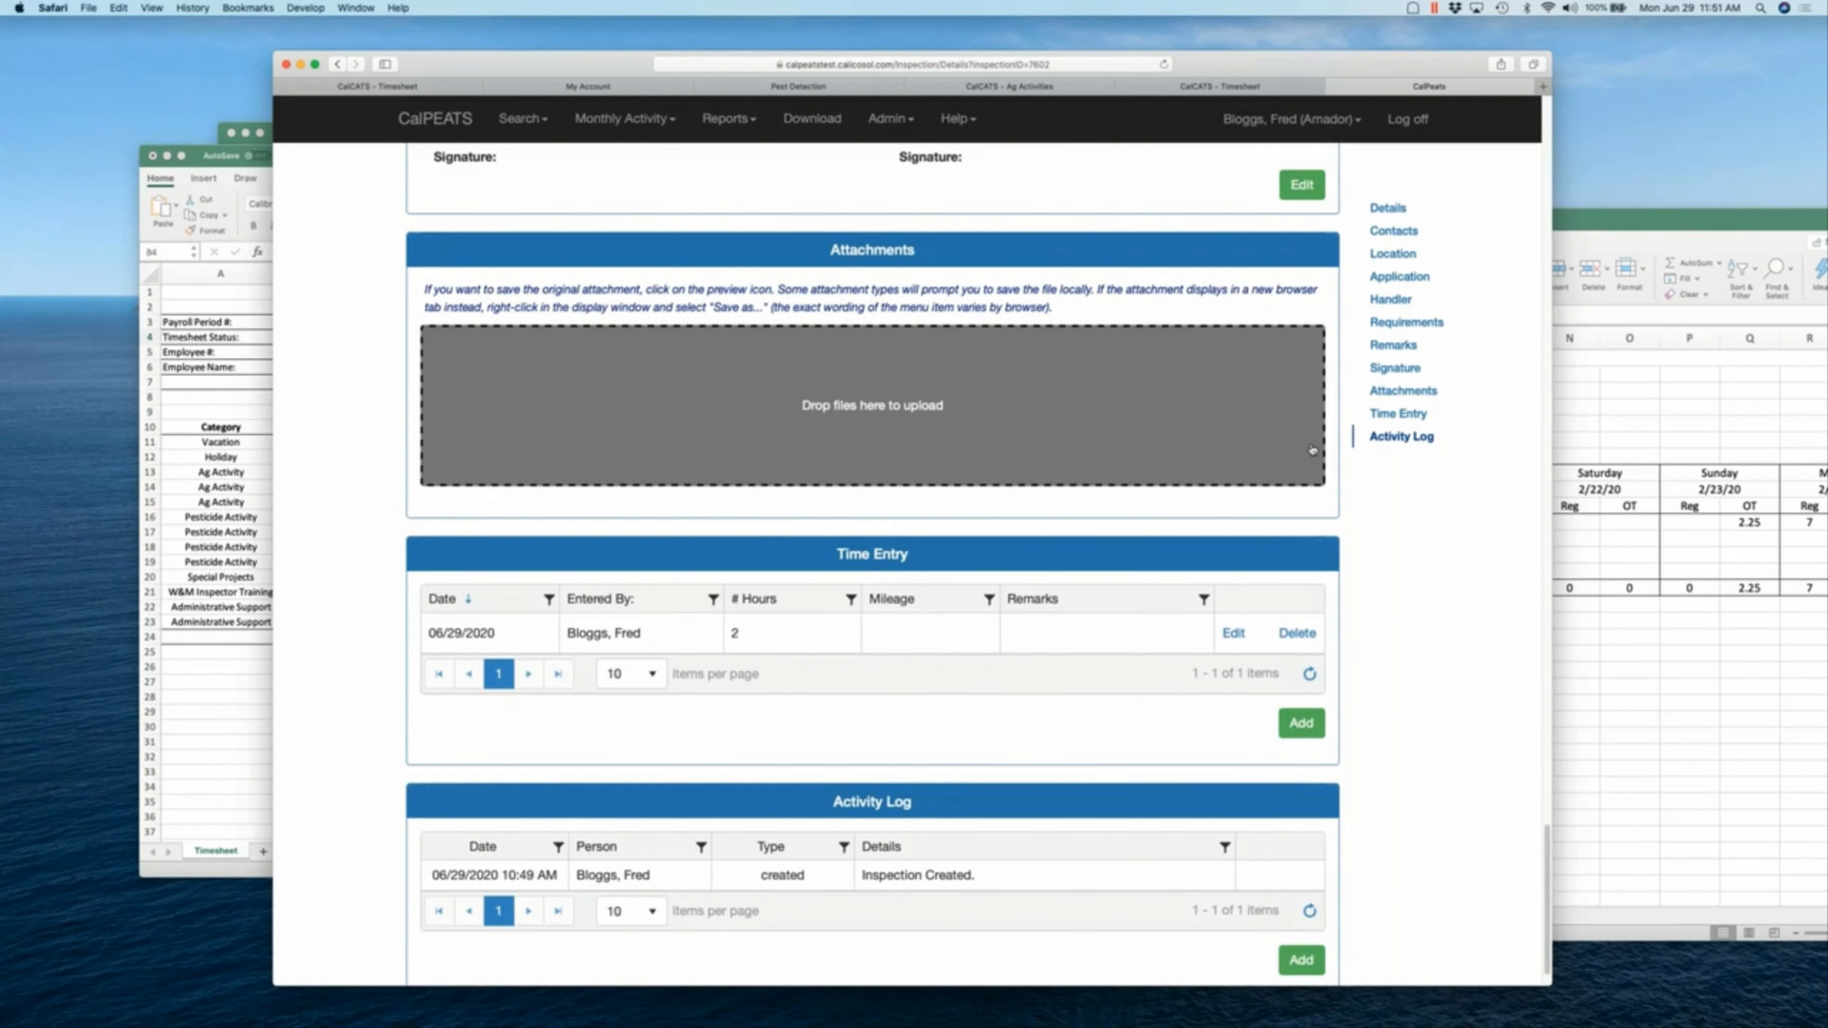
- Bring up the CalCATS 03-2020 Timesheet Entry grid and select the Sun Jun 28 Vacation cell
scroll(1312, 450, "up", 20)
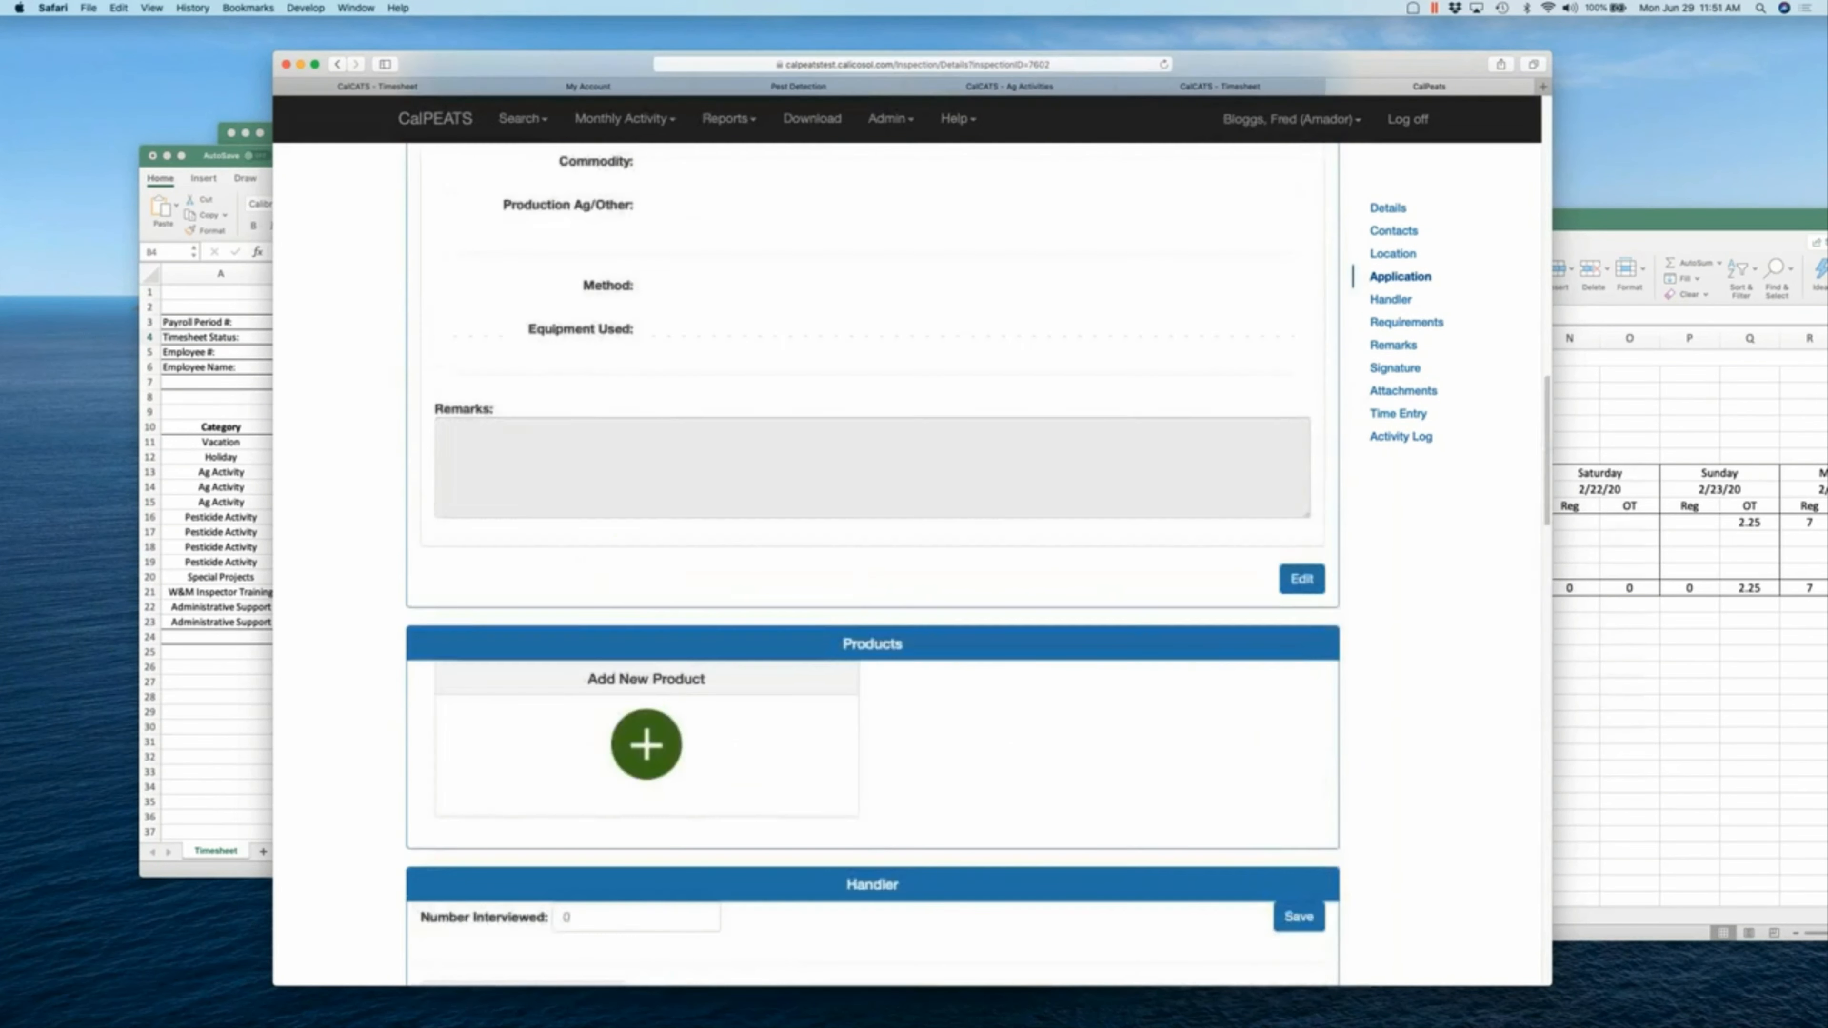
scroll(872, 562, "up", 10)
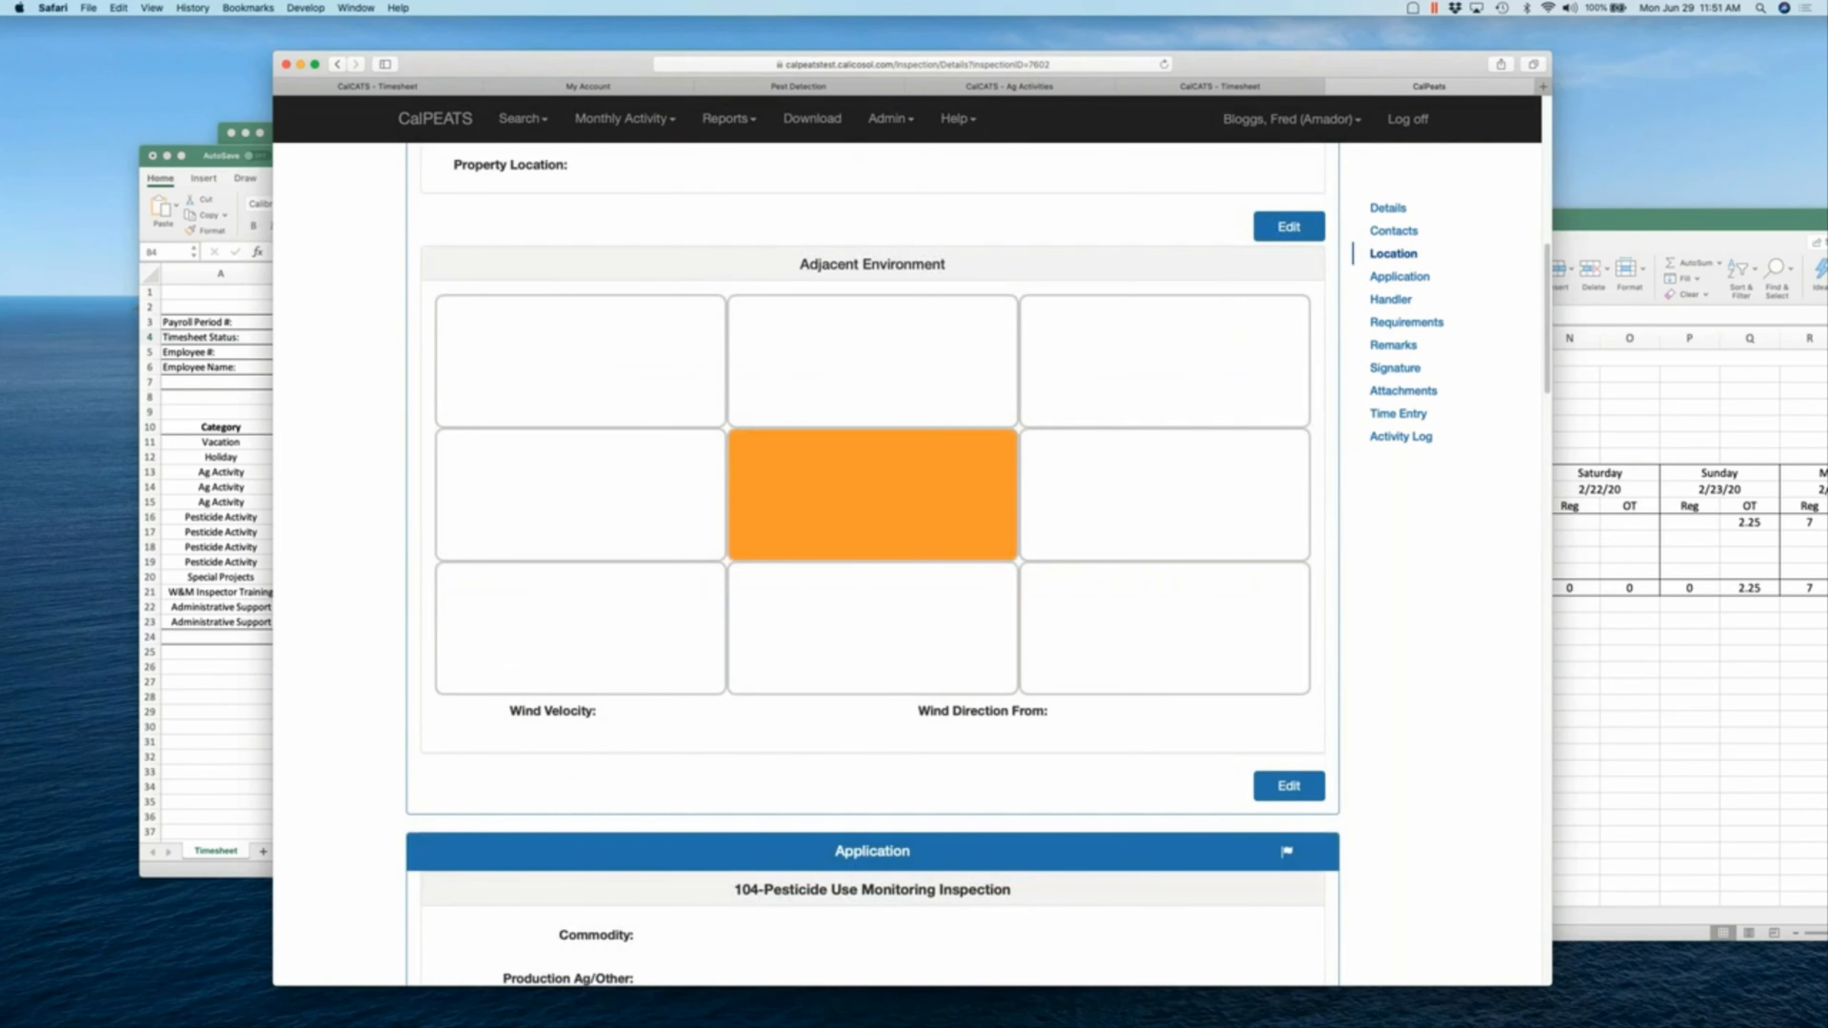
scroll(1262, 422, "up", 10)
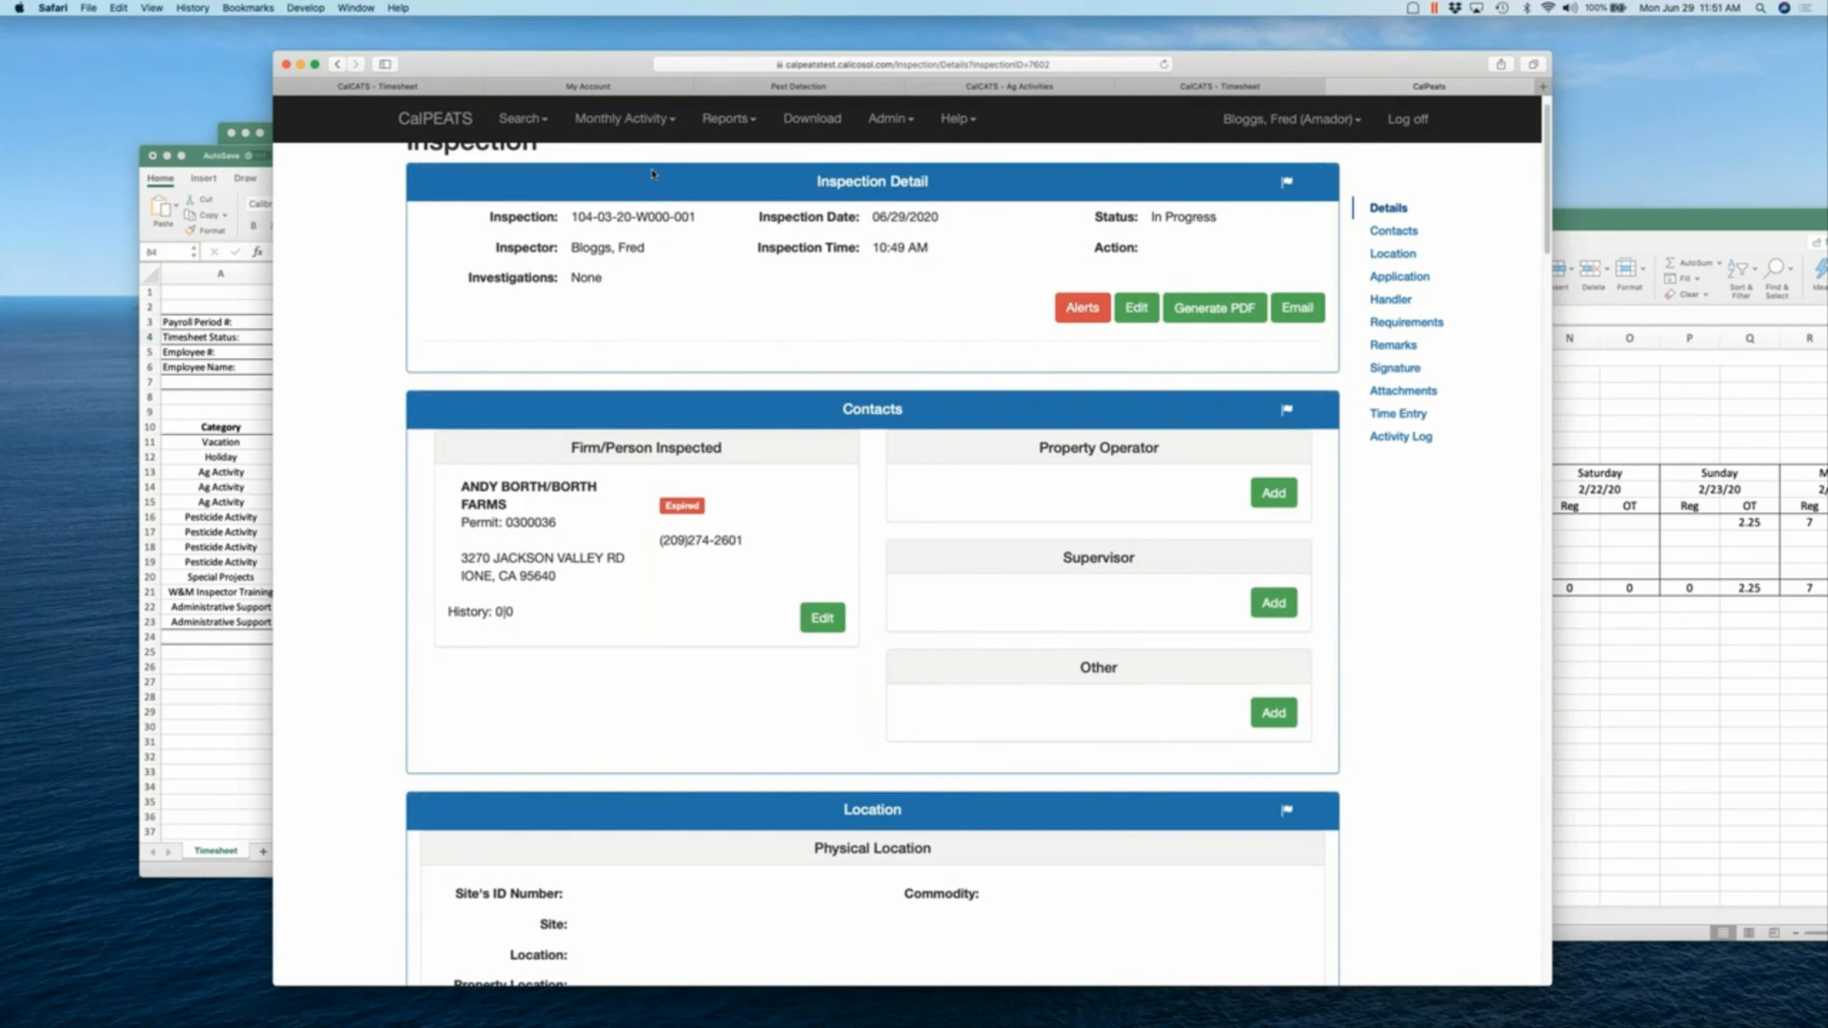
left_click(377, 86)
left_click(1164, 65)
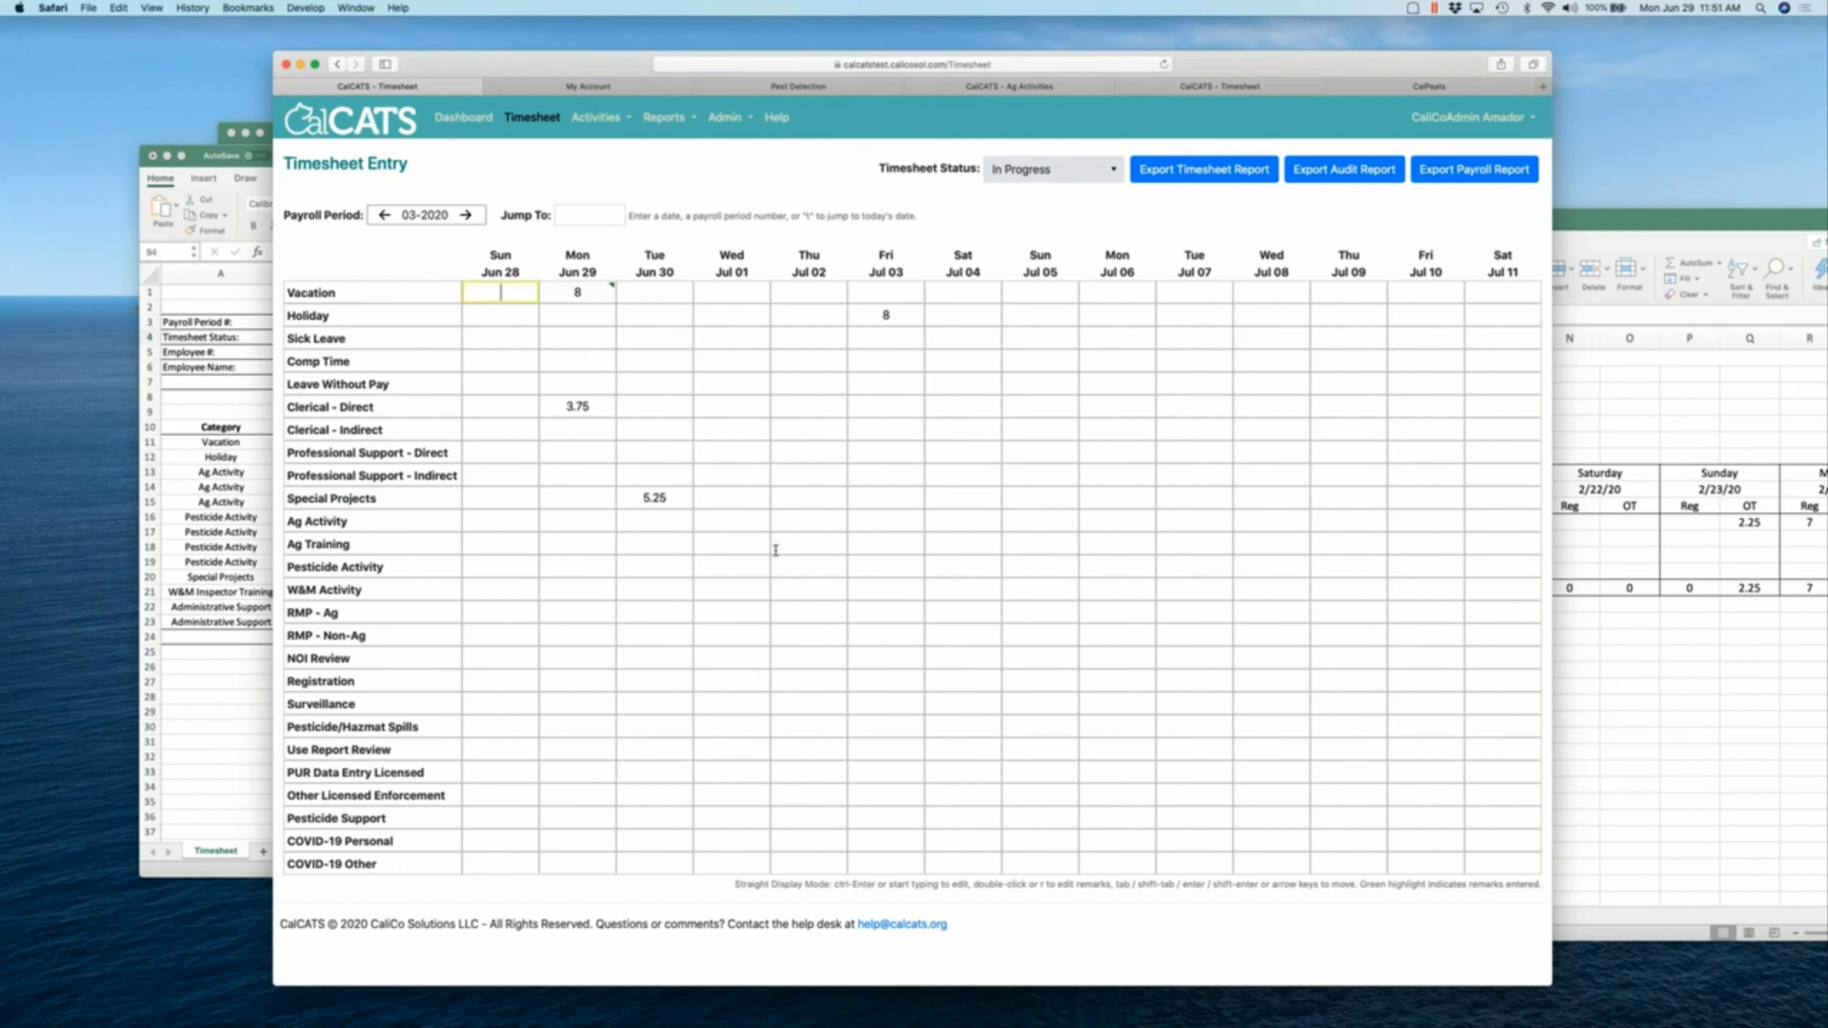
left_click(1422, 87)
scroll(777, 296, "up", 10)
scroll(777, 296, "up", 15)
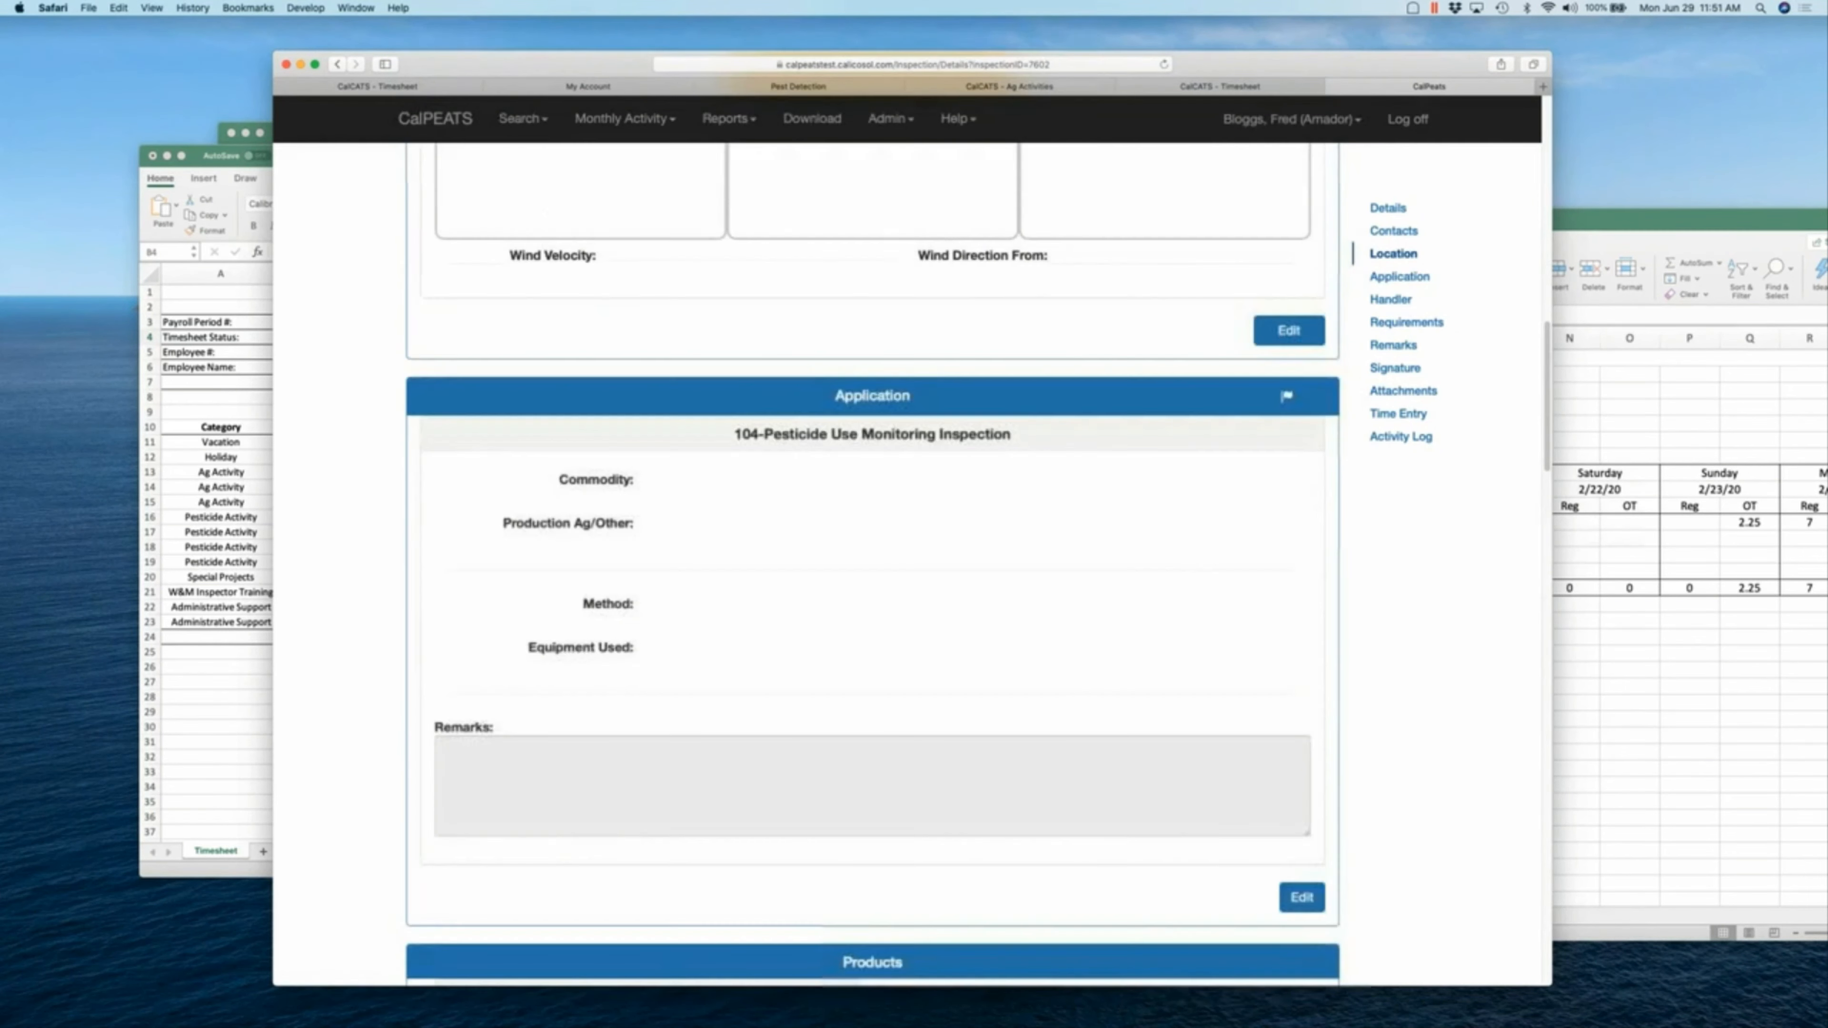
left_click(1378, 213)
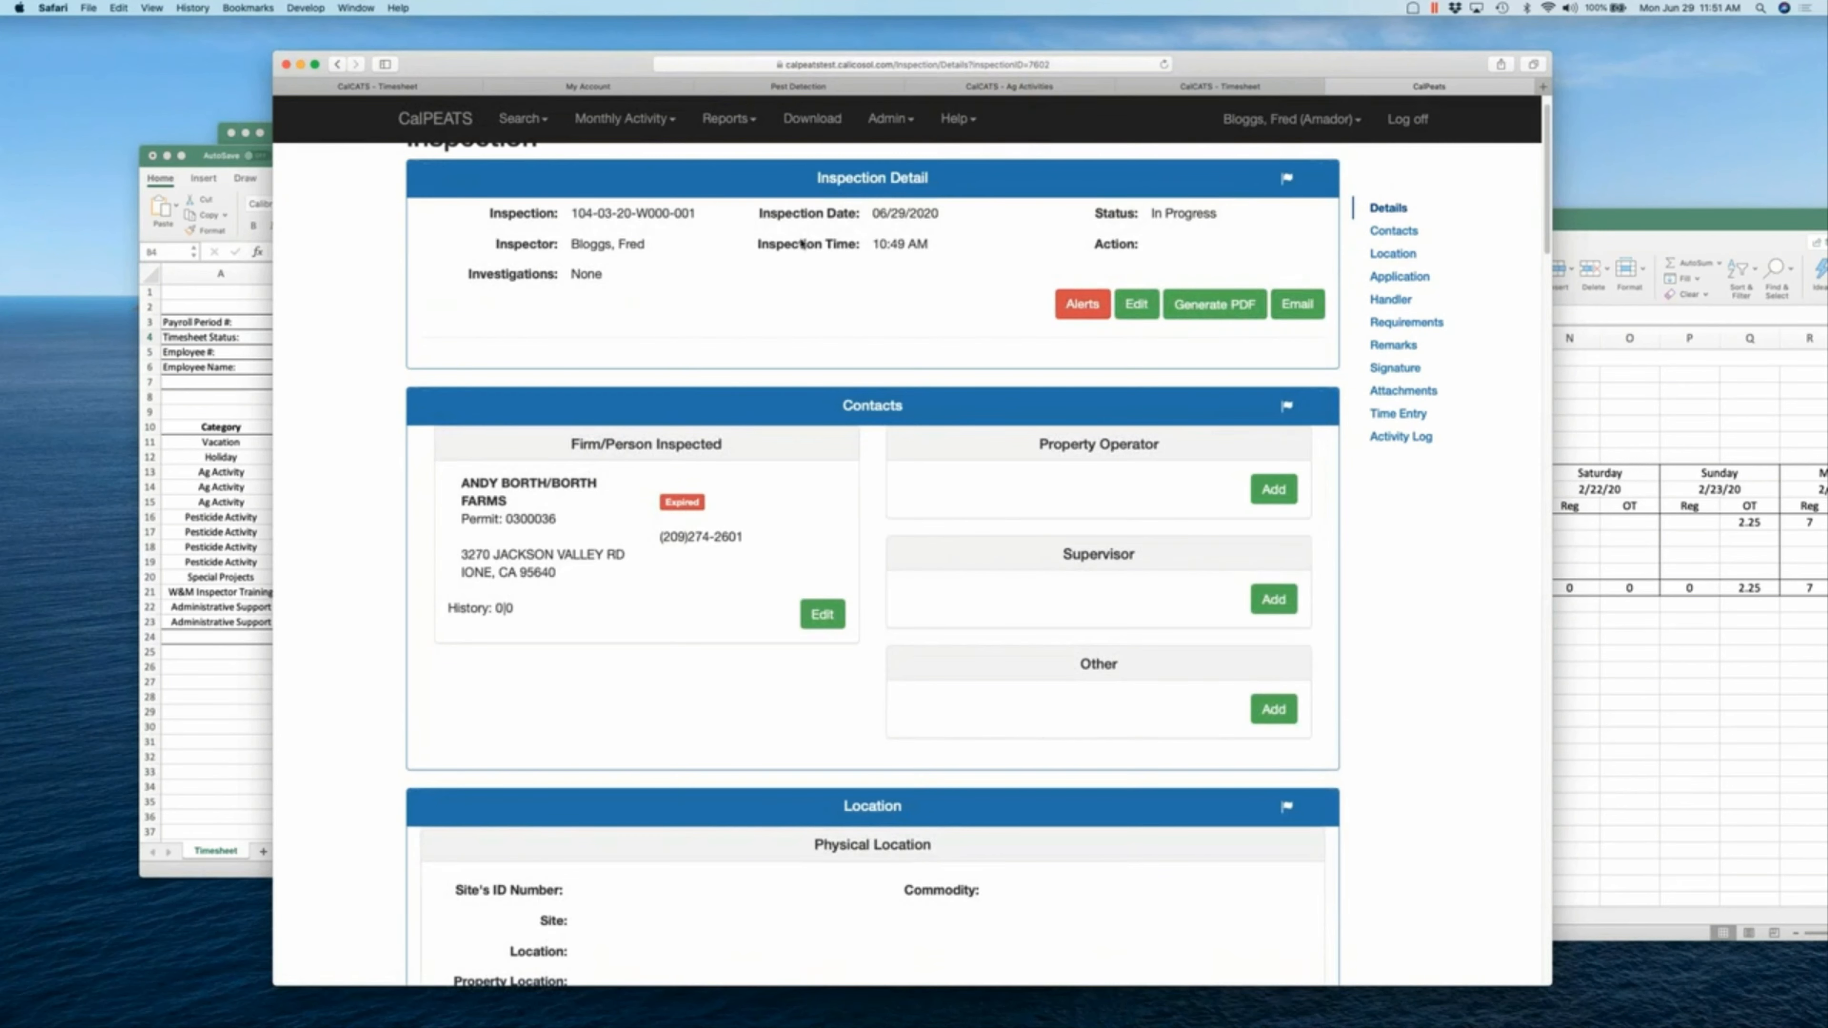
left_click(458, 89)
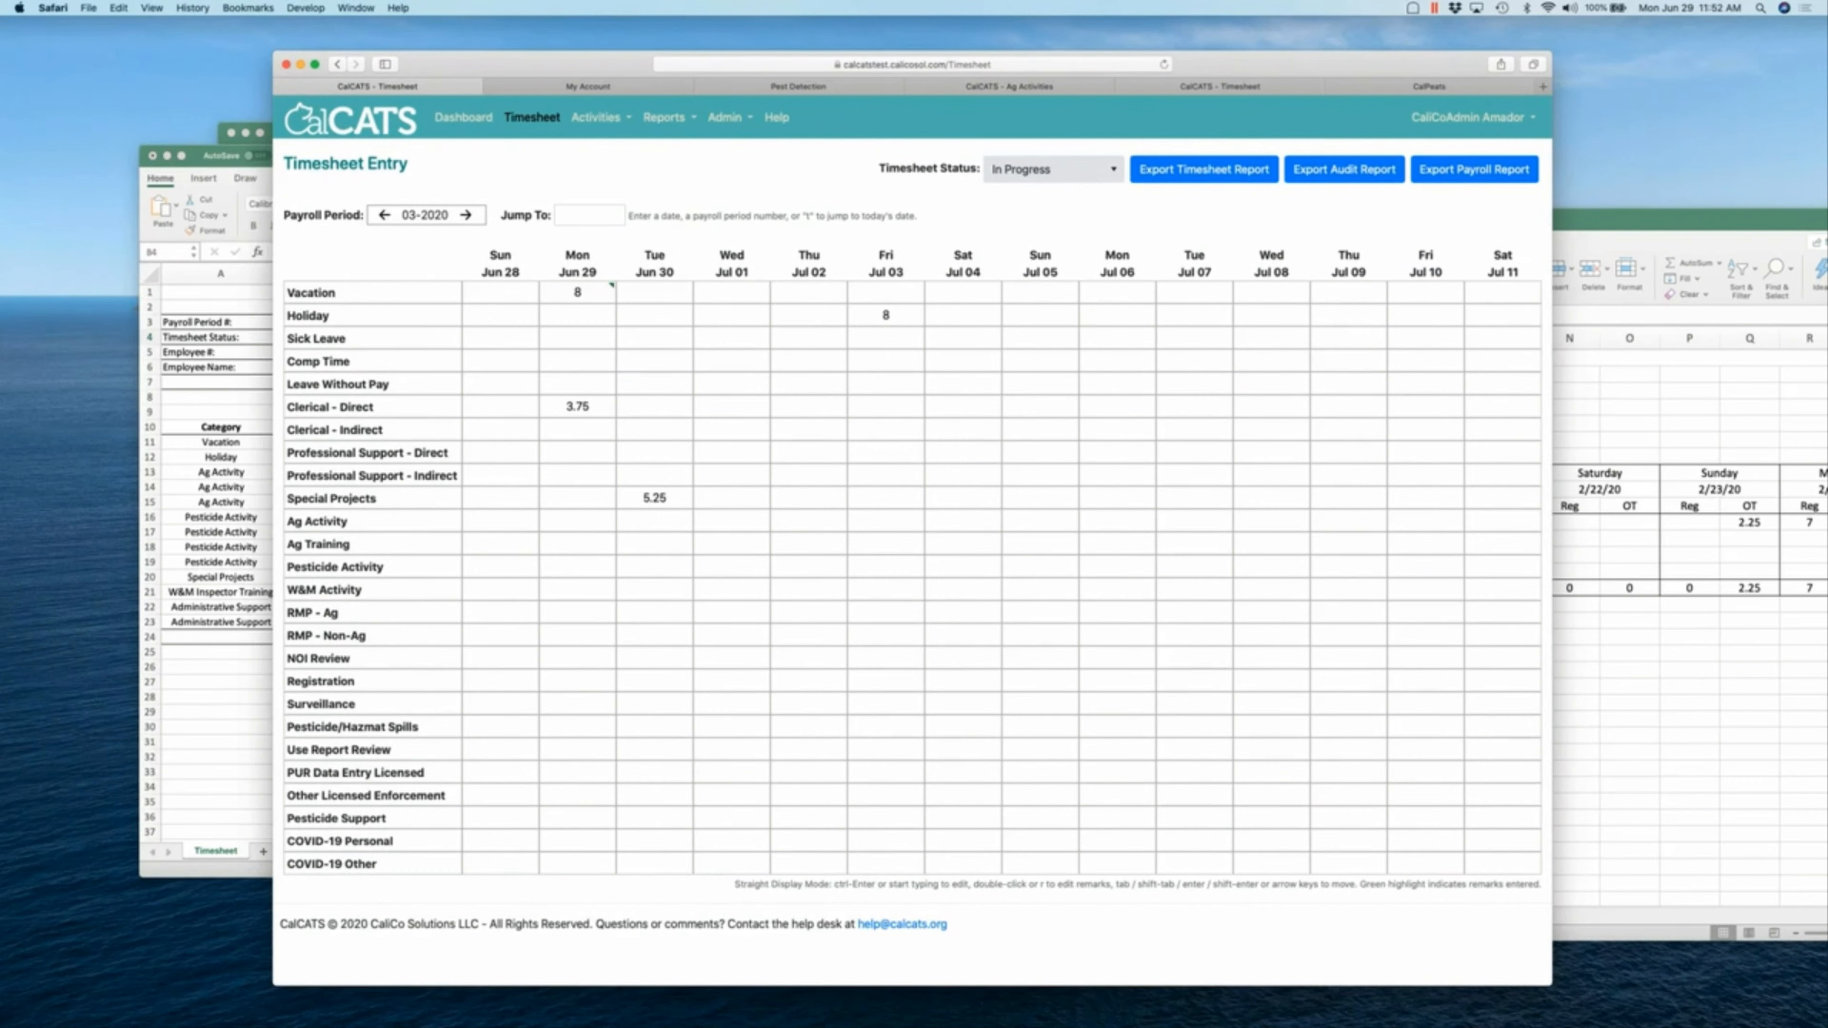
left_click(501, 292)
- Change the 104 inspection's status to Closed, confirm it, and save
left_click(1429, 87)
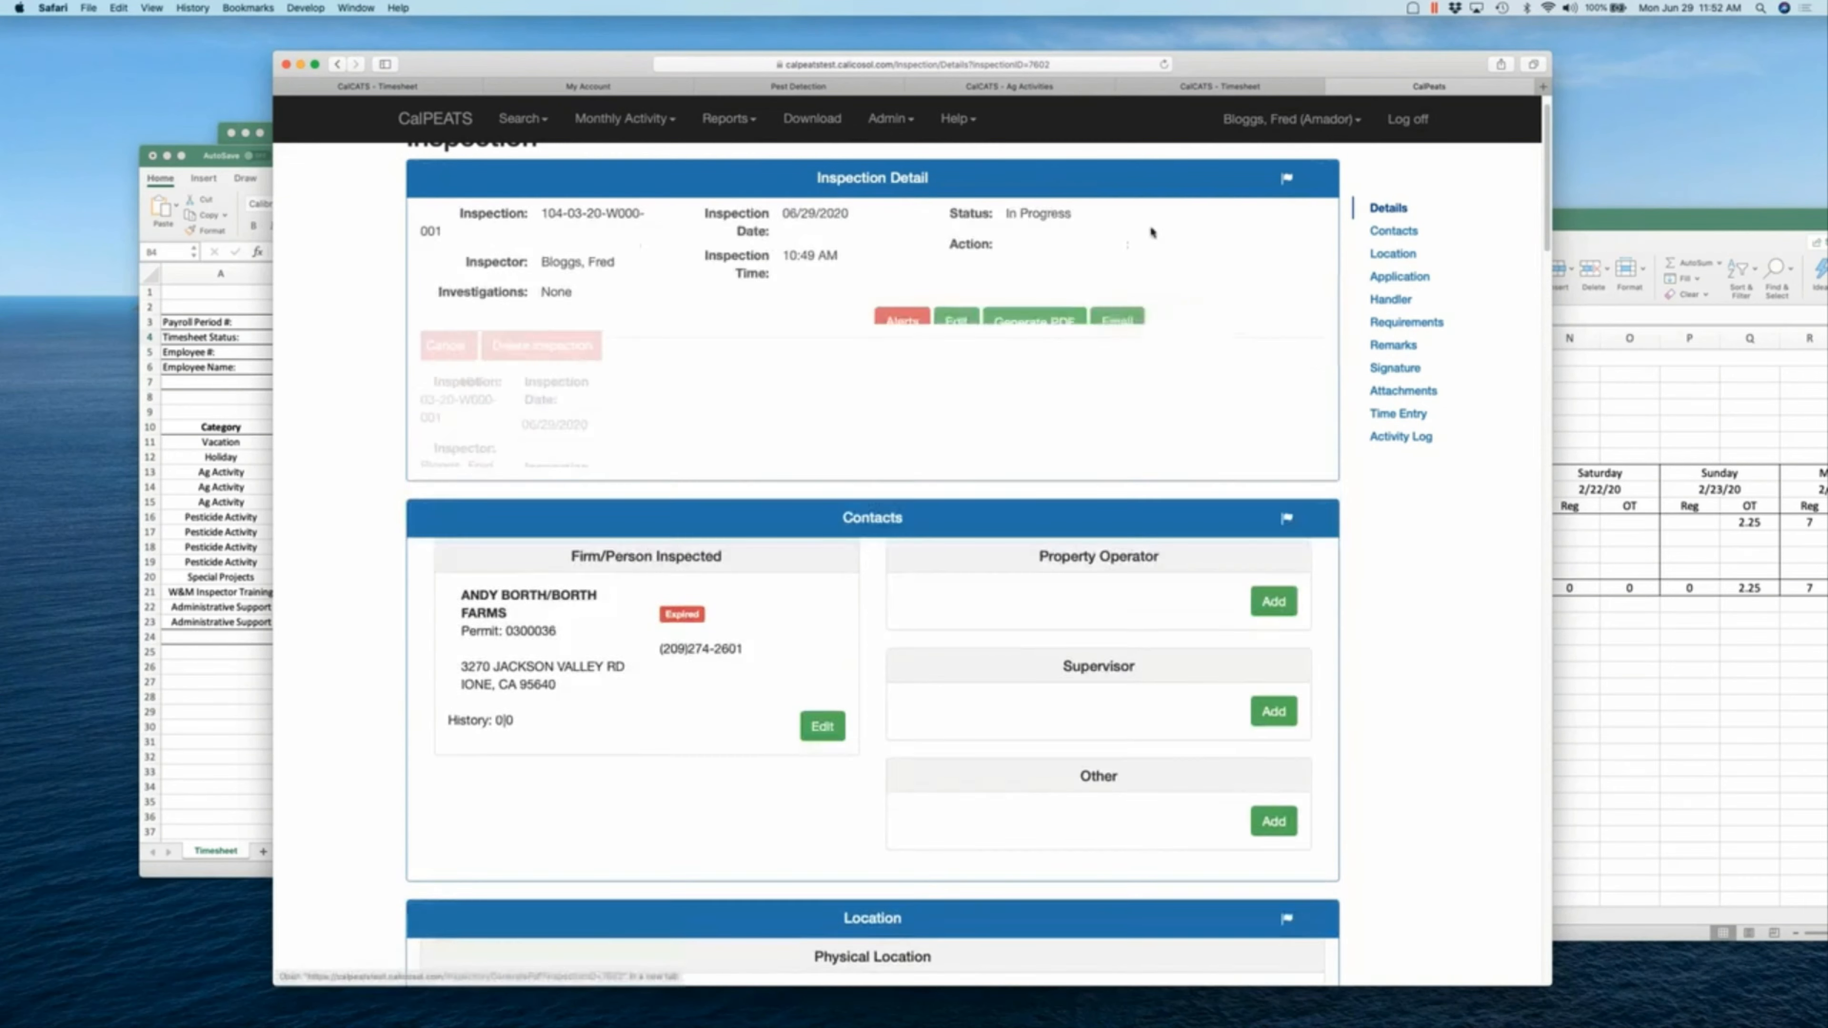
left_click(1123, 340)
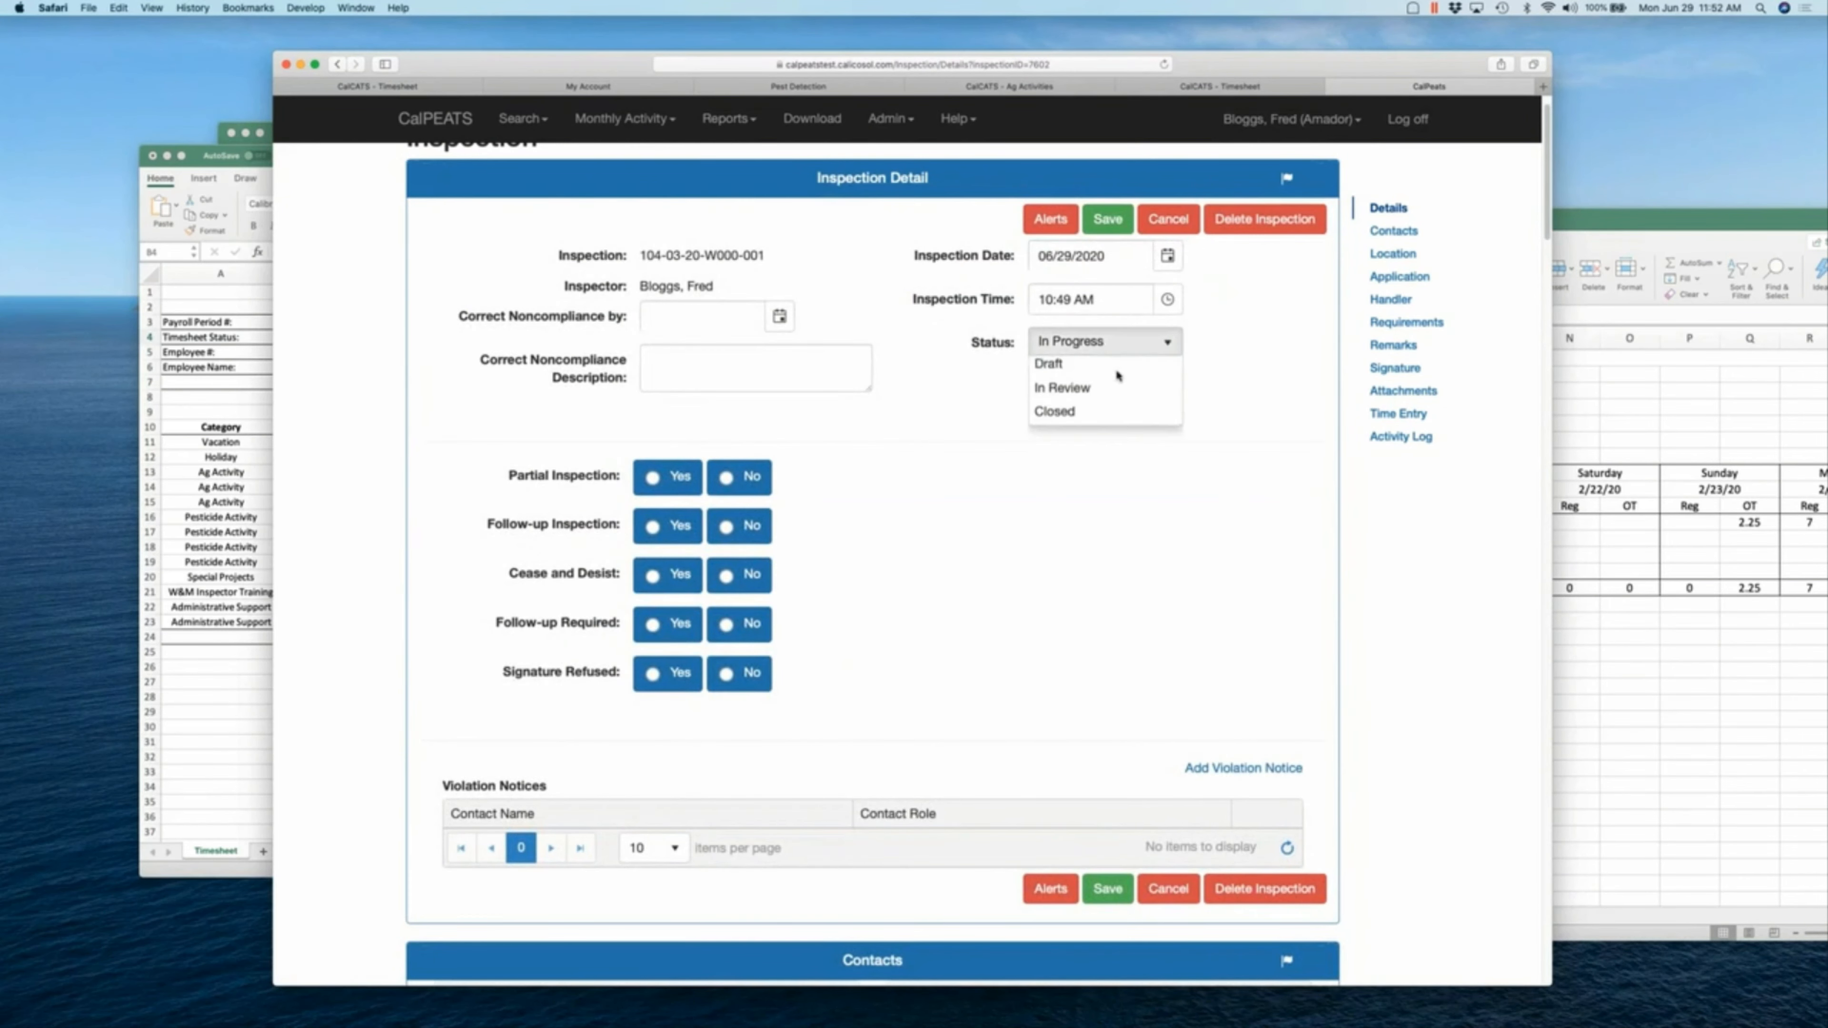
left_click(1108, 412)
left_click(1100, 238)
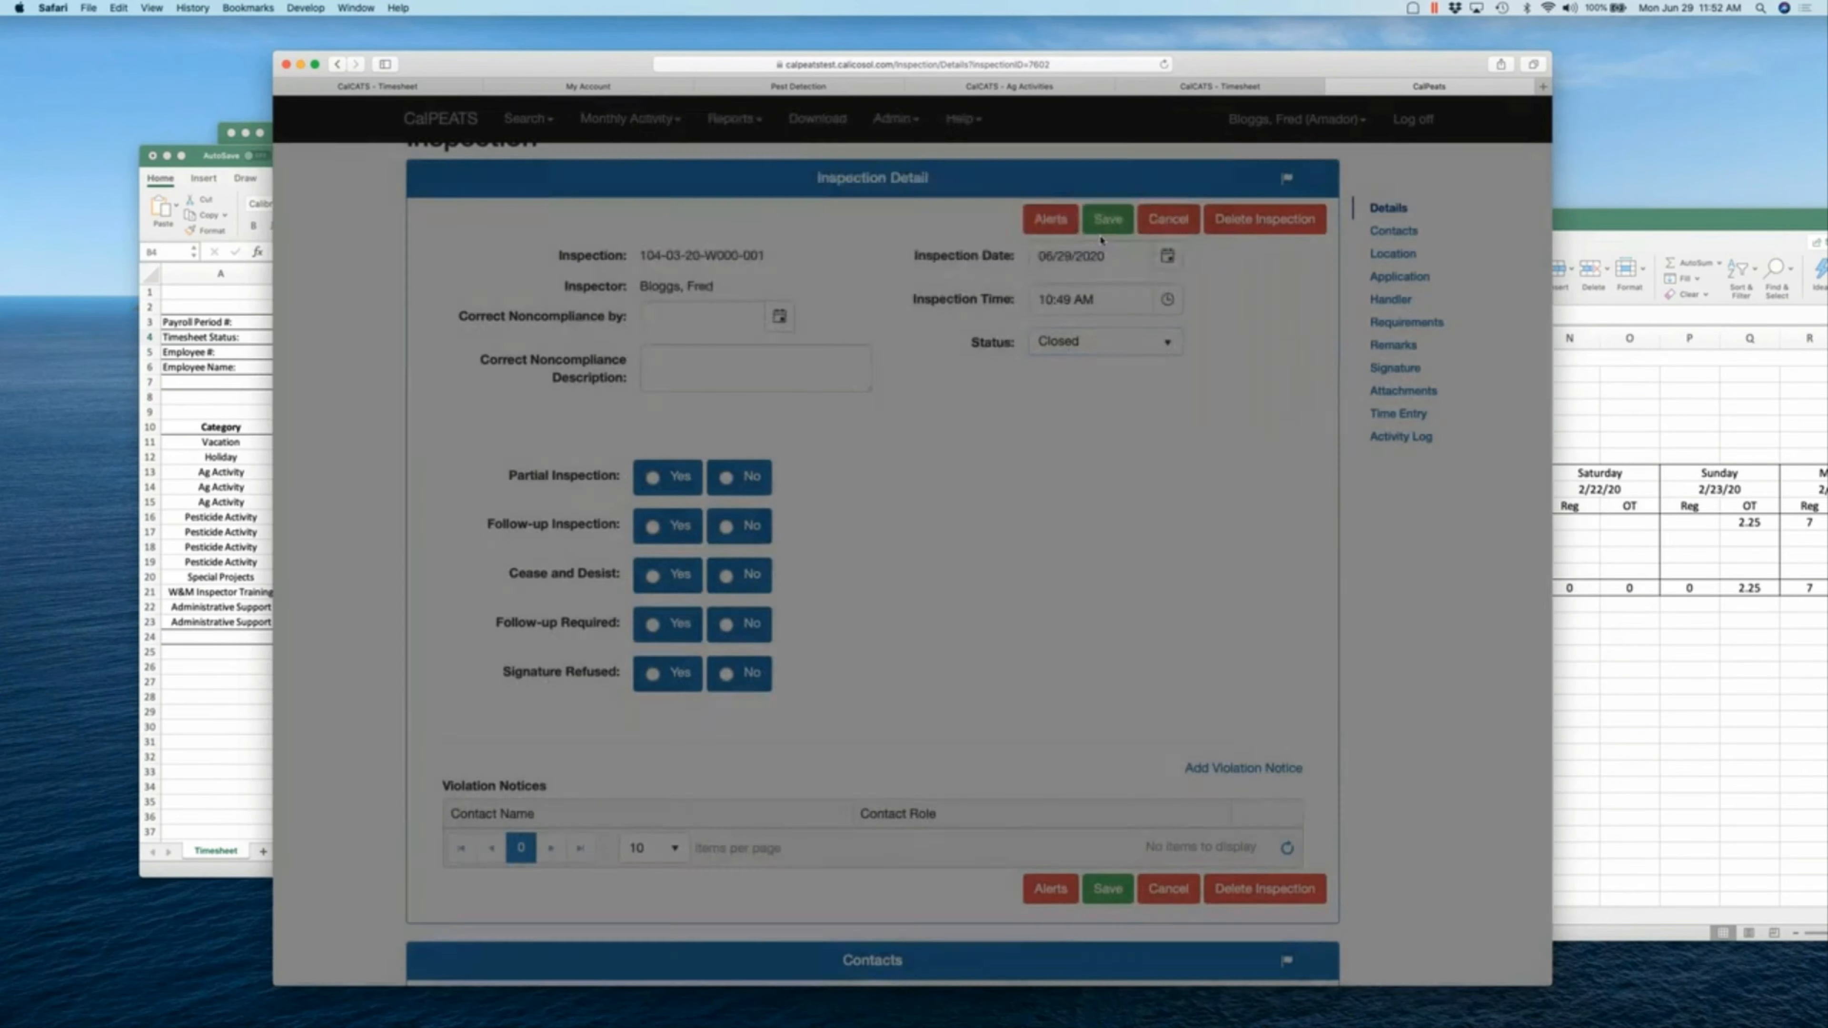
left_click(1105, 229)
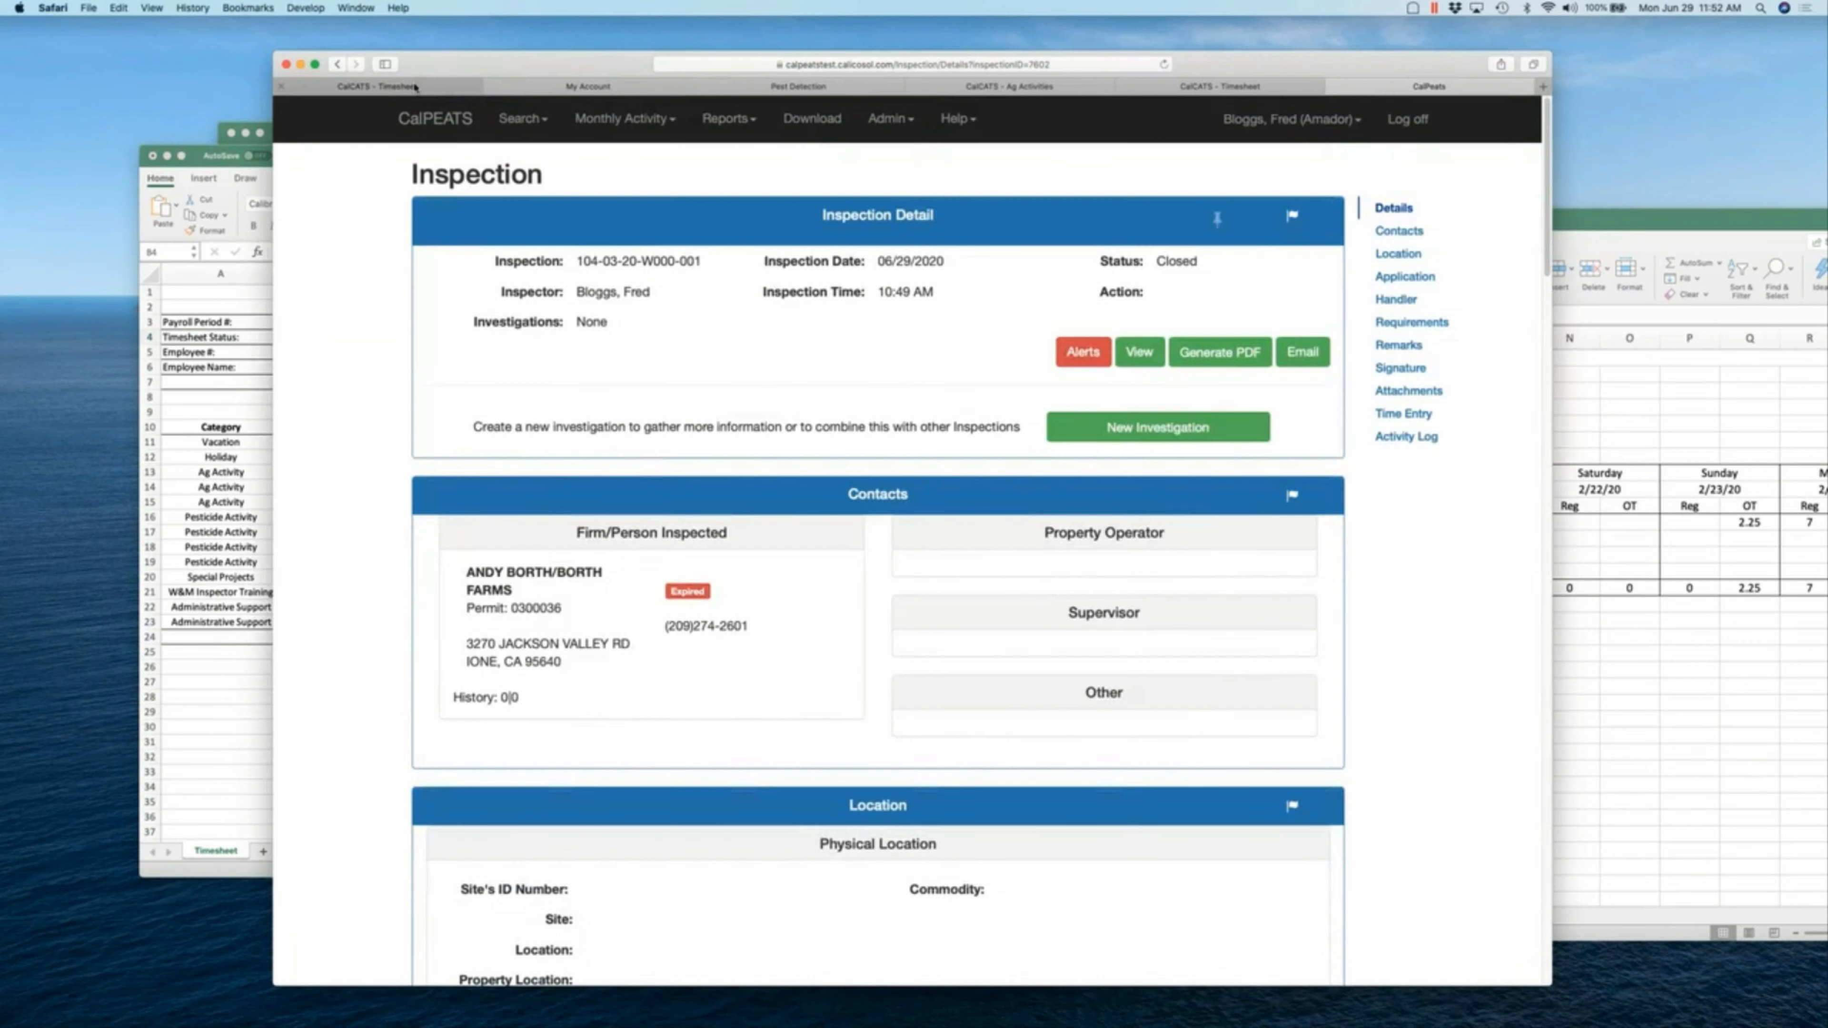
- Return to the CalCATS timesheet showing 2 Pesticide Activity hours on Mon Jun 29
left_click(416, 87)
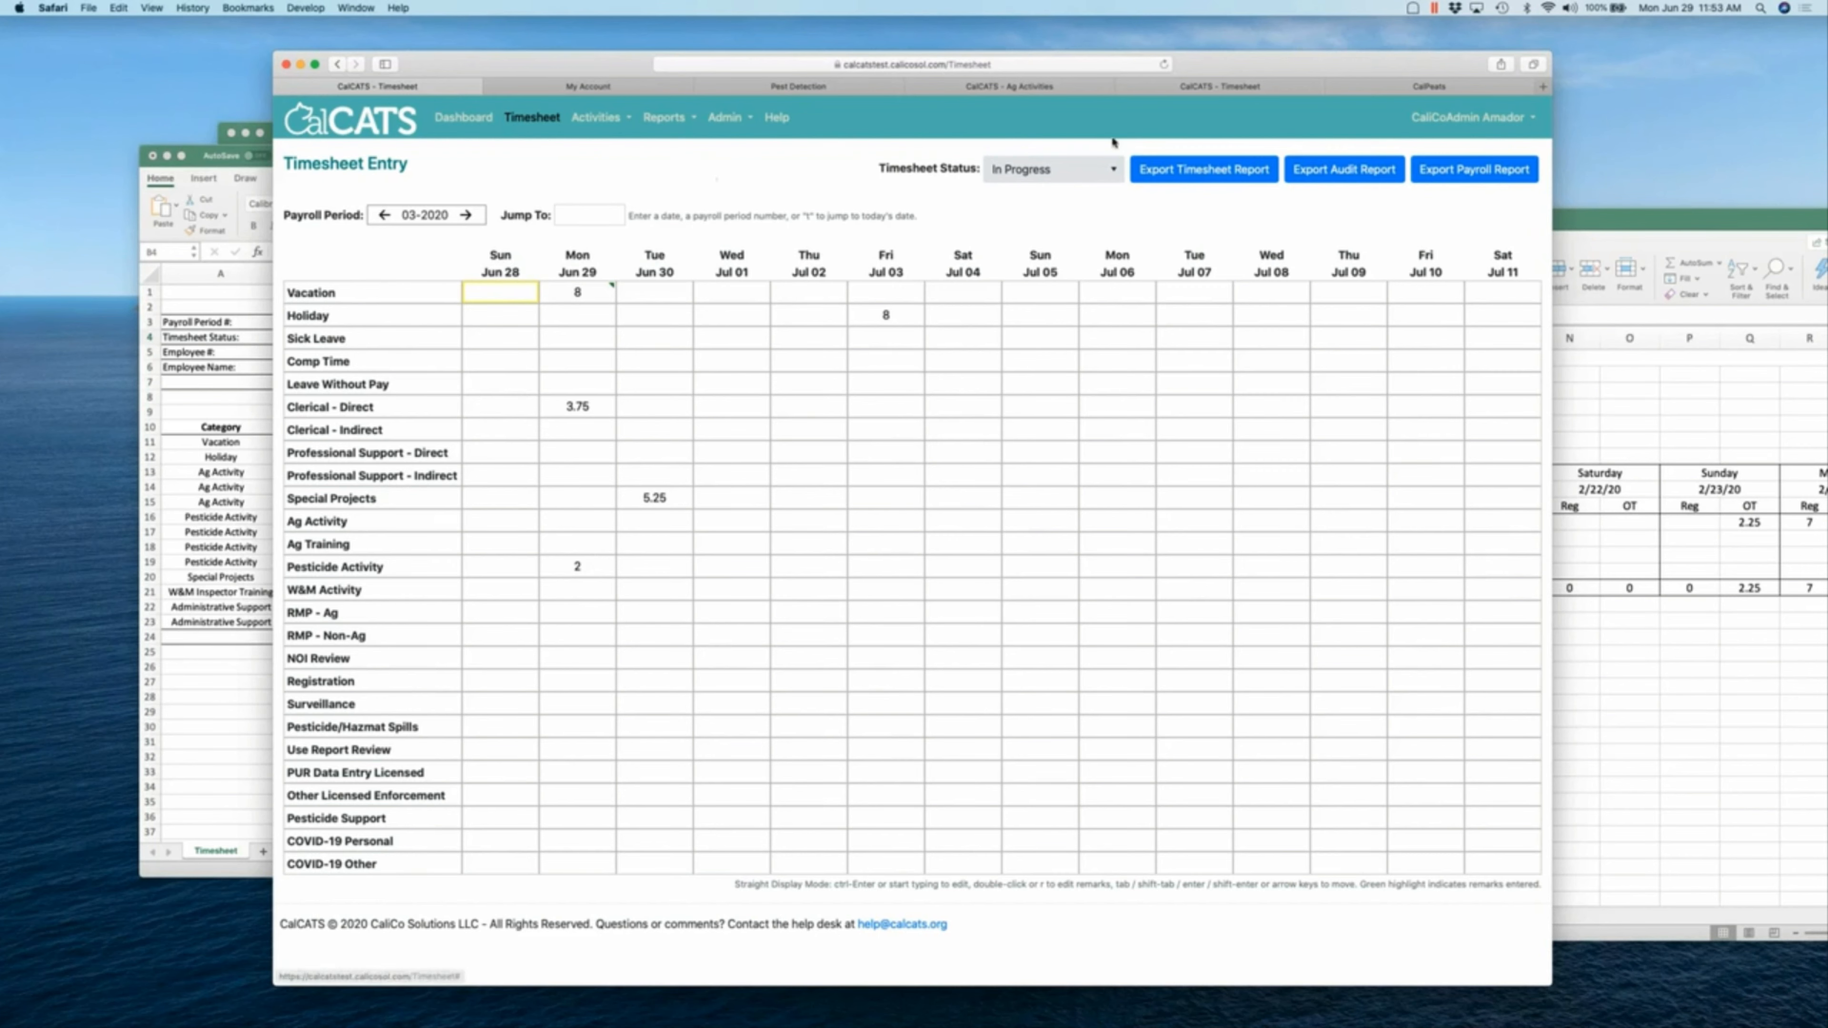
- Change the CalPEATS time entry to 2.5 hours and reload the CalCATS timesheet to show it
left_click(1429, 86)
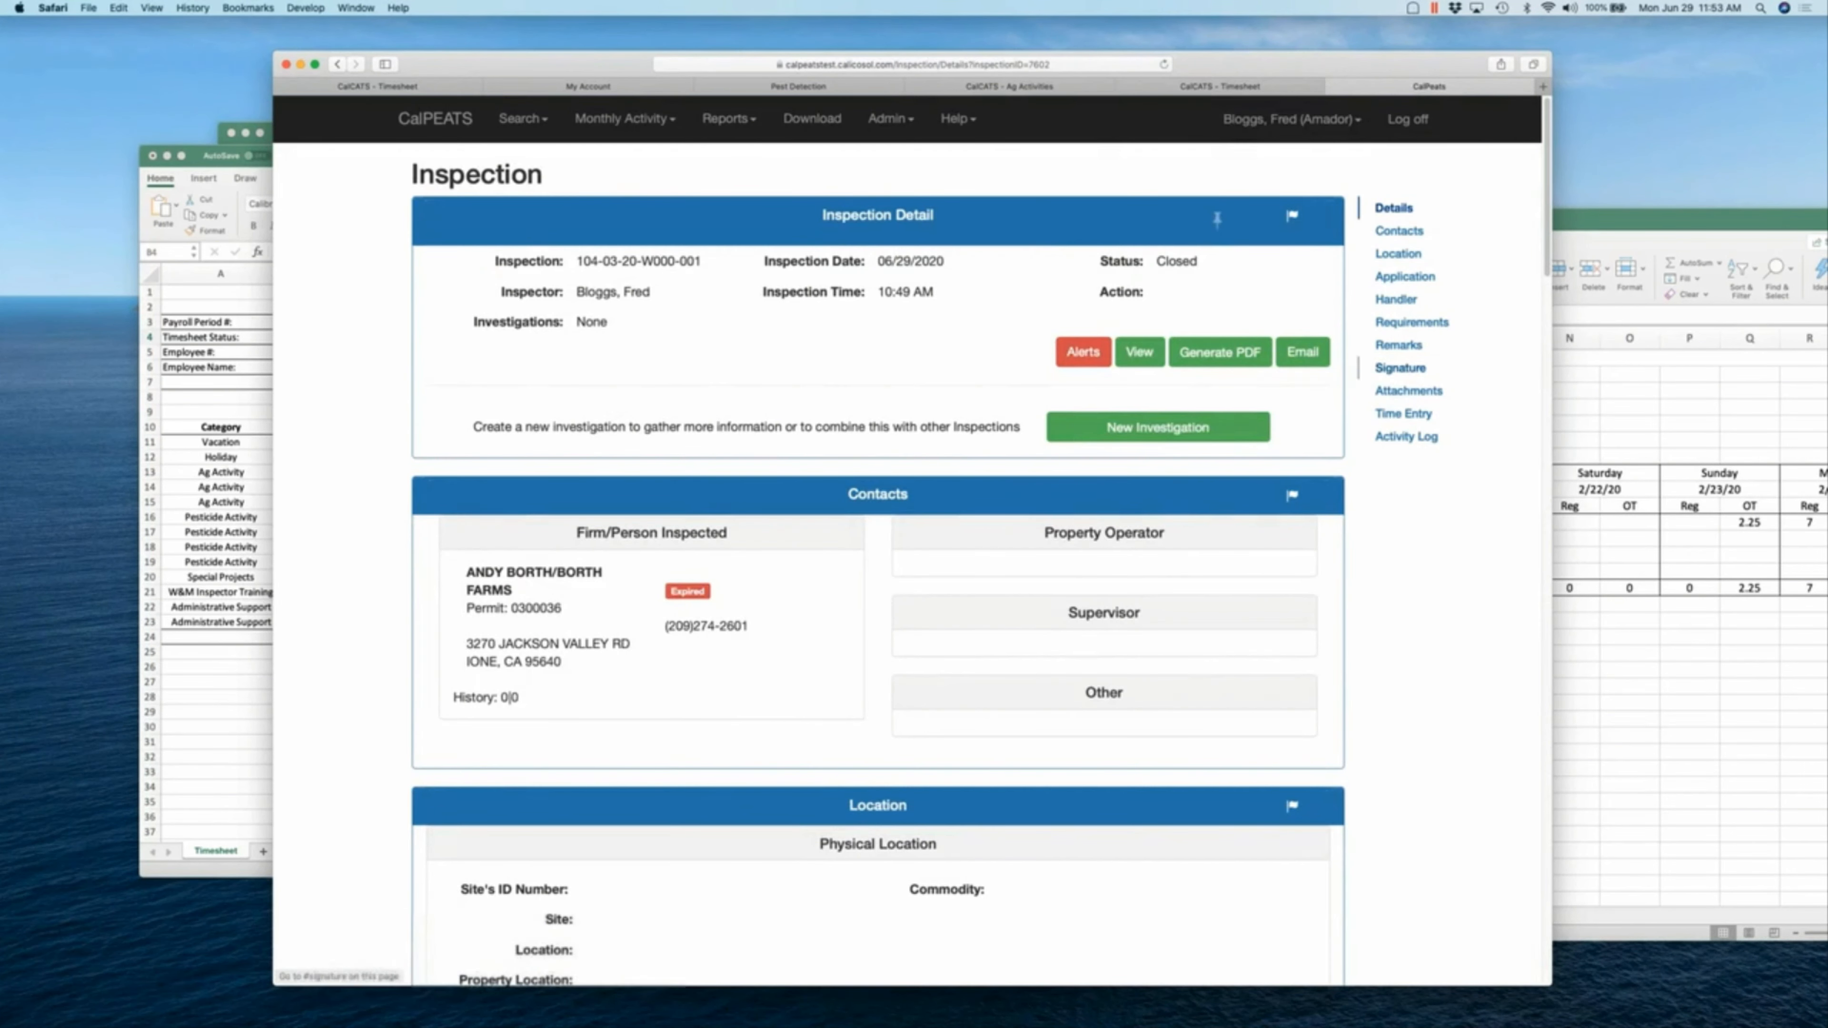
scroll(1090, 715, "down", 15)
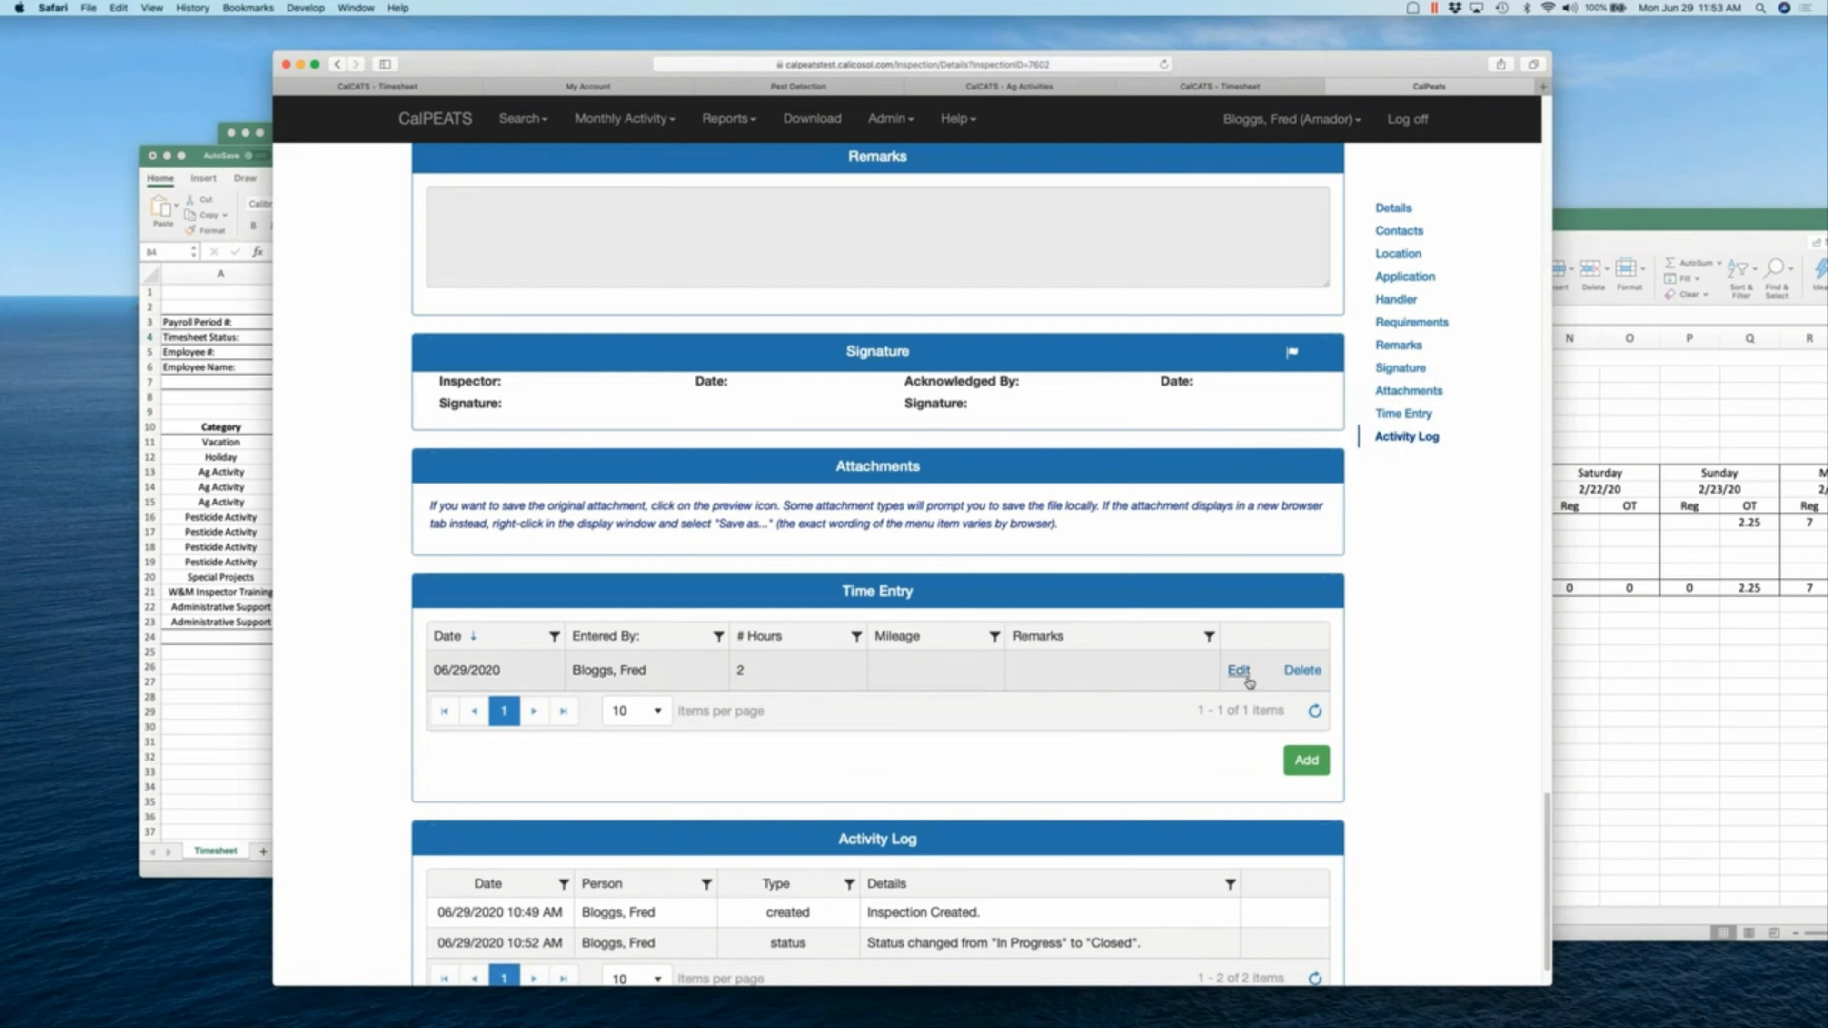
left_click(1248, 678)
left_click(655, 293)
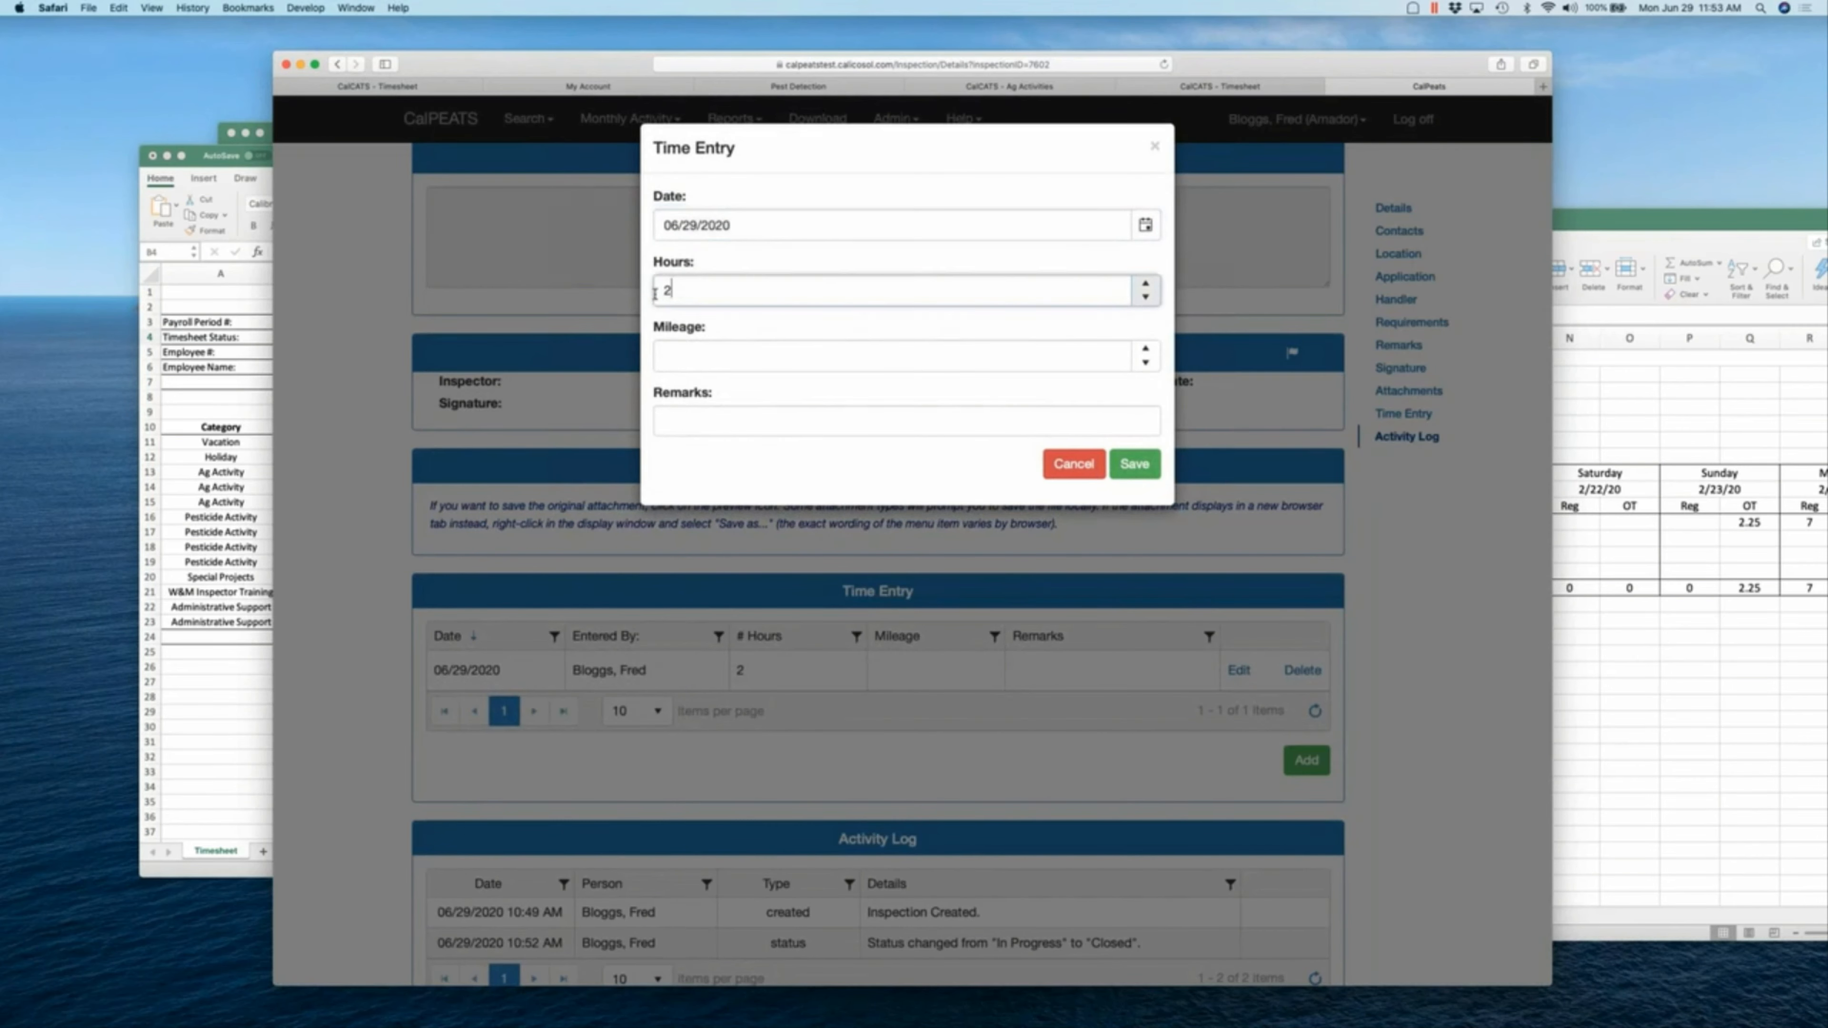
double_click(655, 293)
type("2.5")
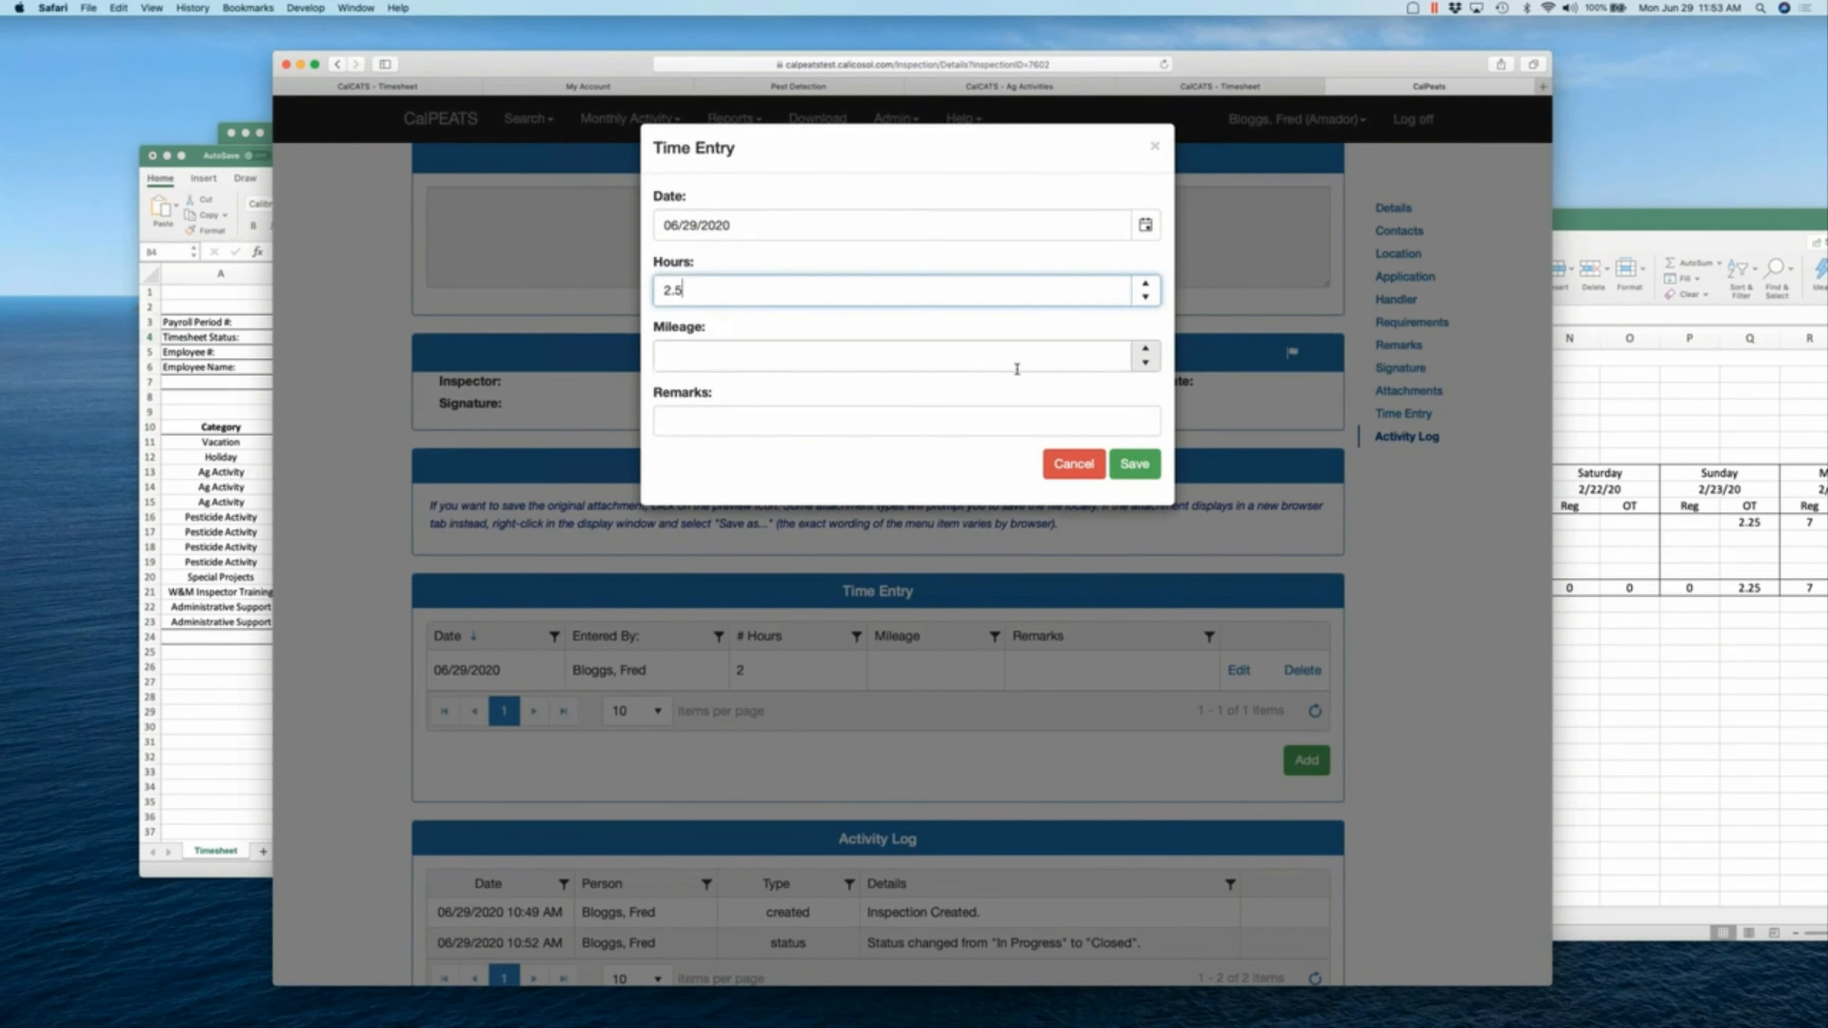
left_click(1131, 464)
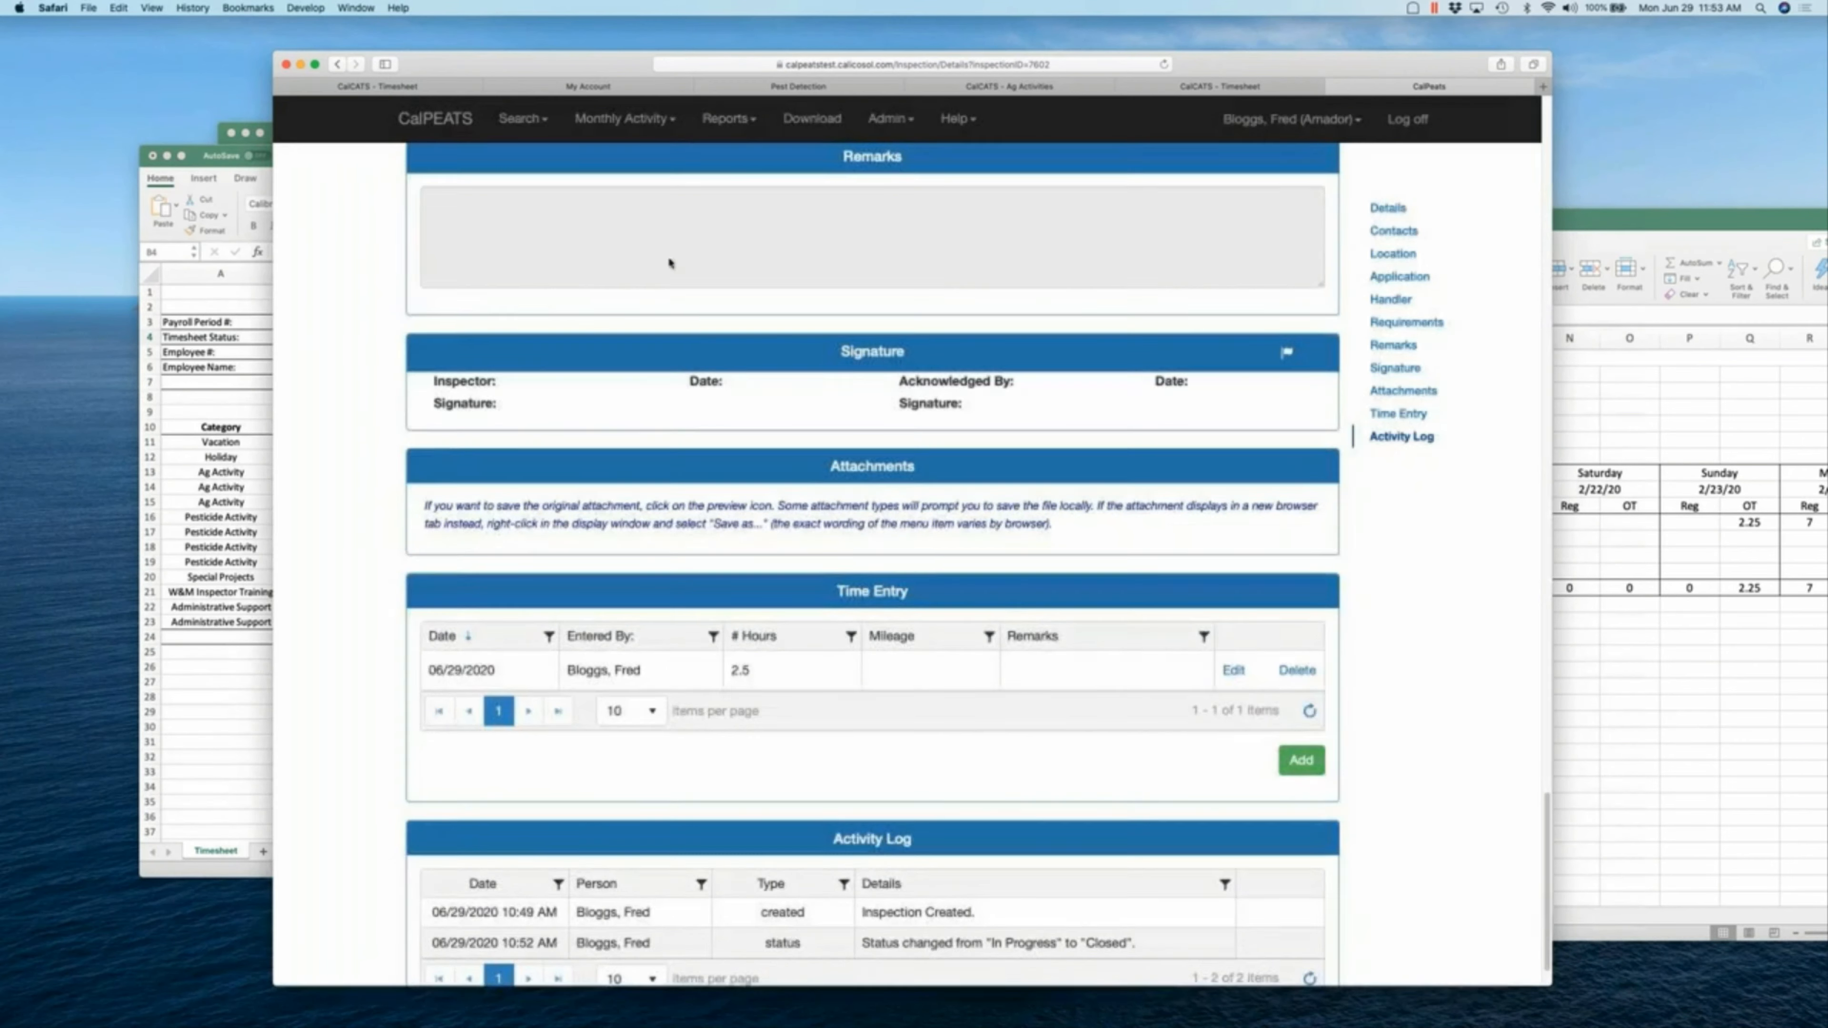
left_click(450, 88)
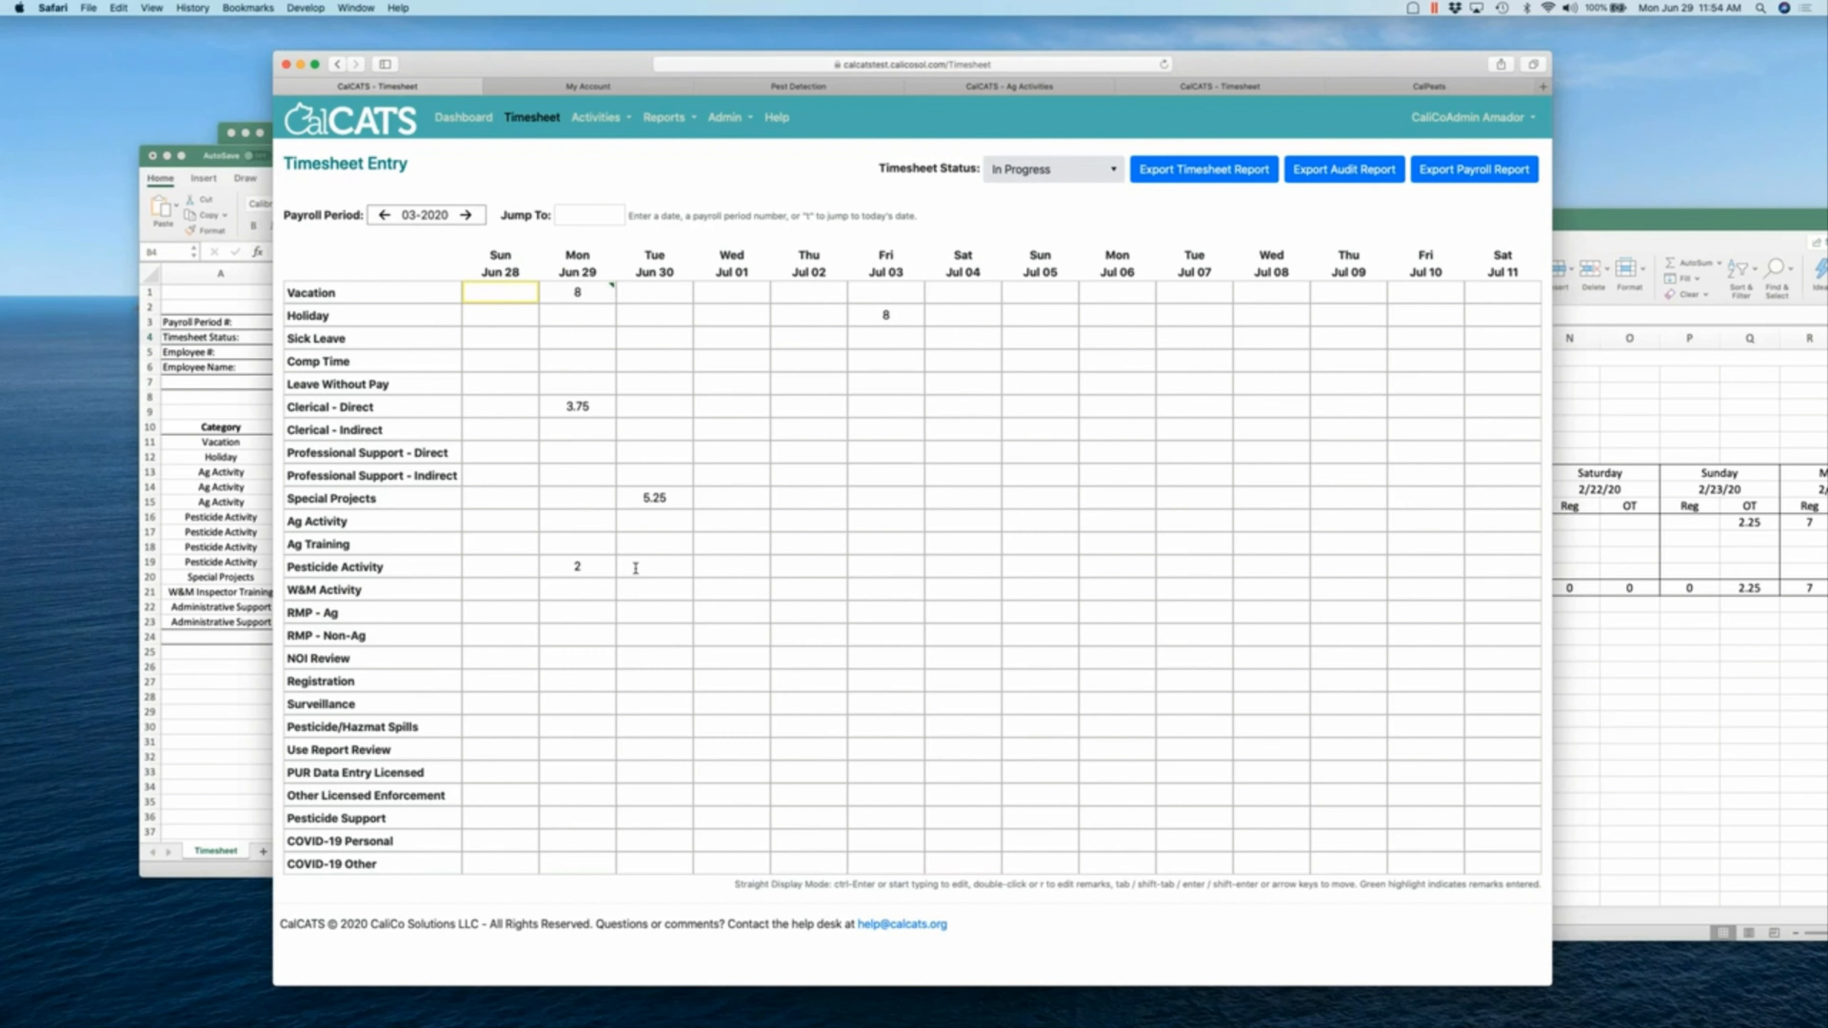
key("super+r")
- Mark the CalCATS timesheet In Review, then go back to the CalPEATS inspection
left_click(1023, 176)
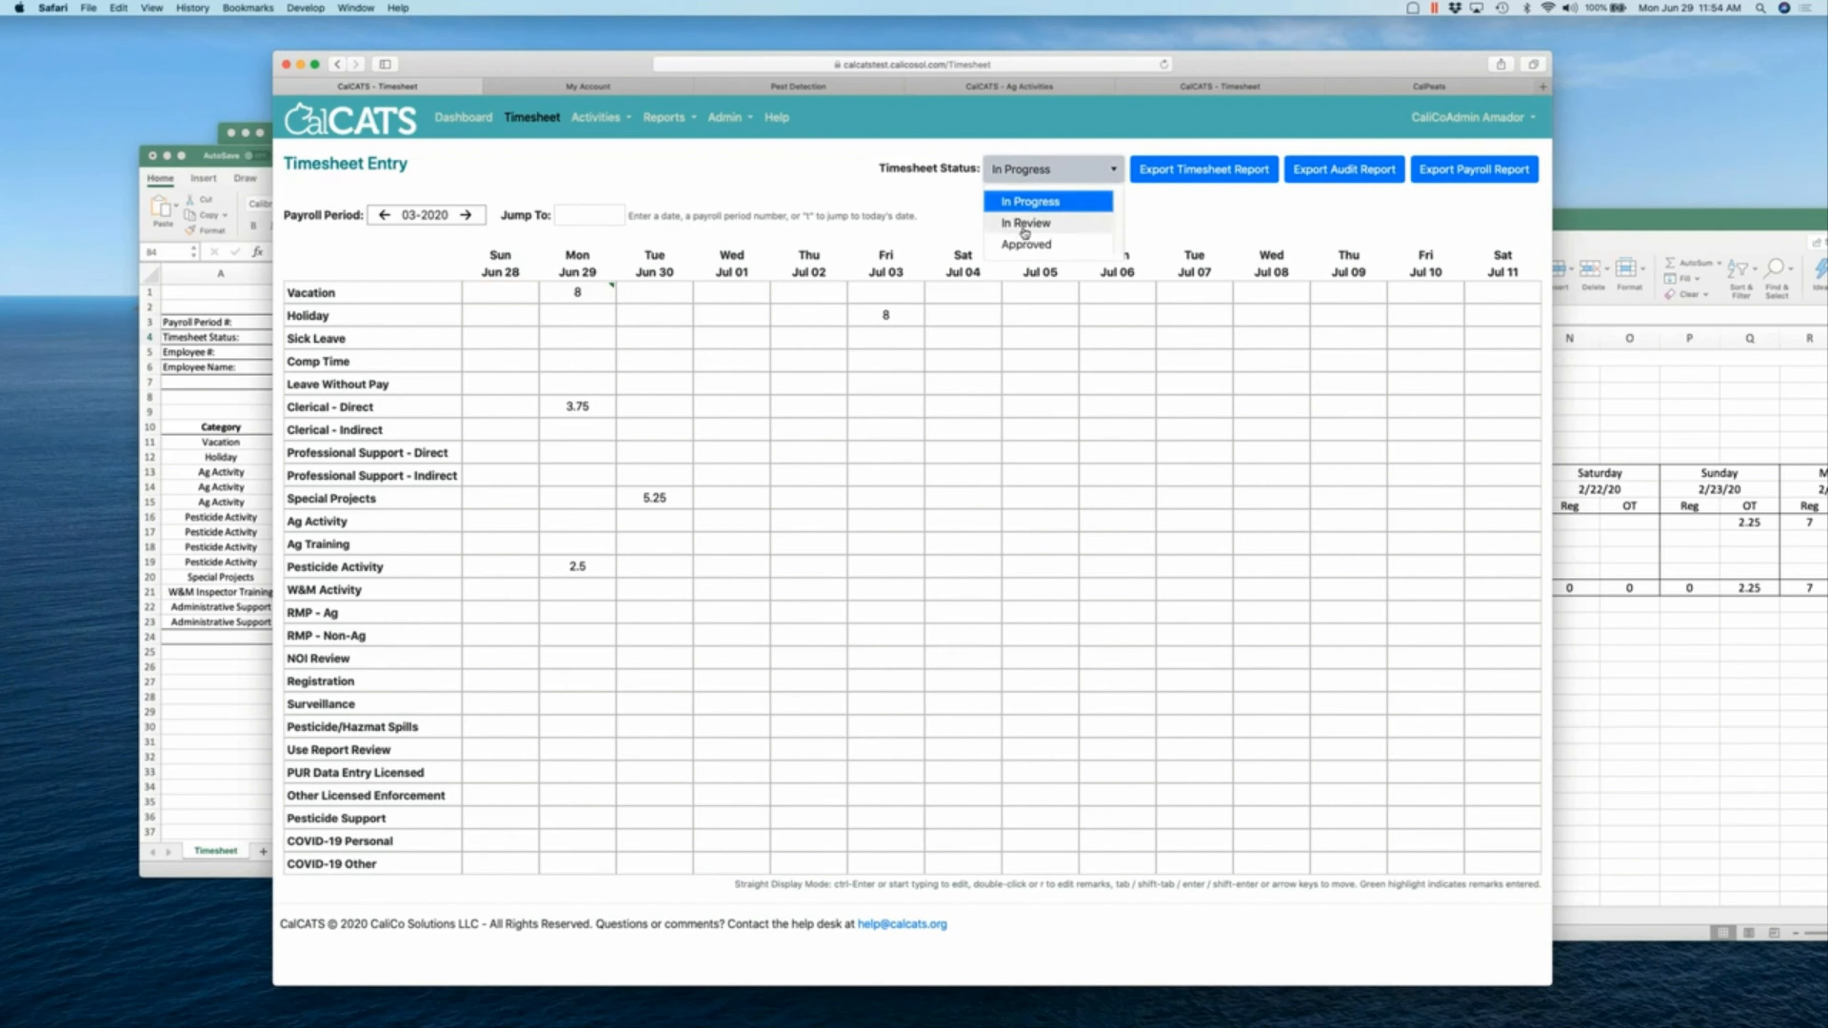
left_click(1025, 225)
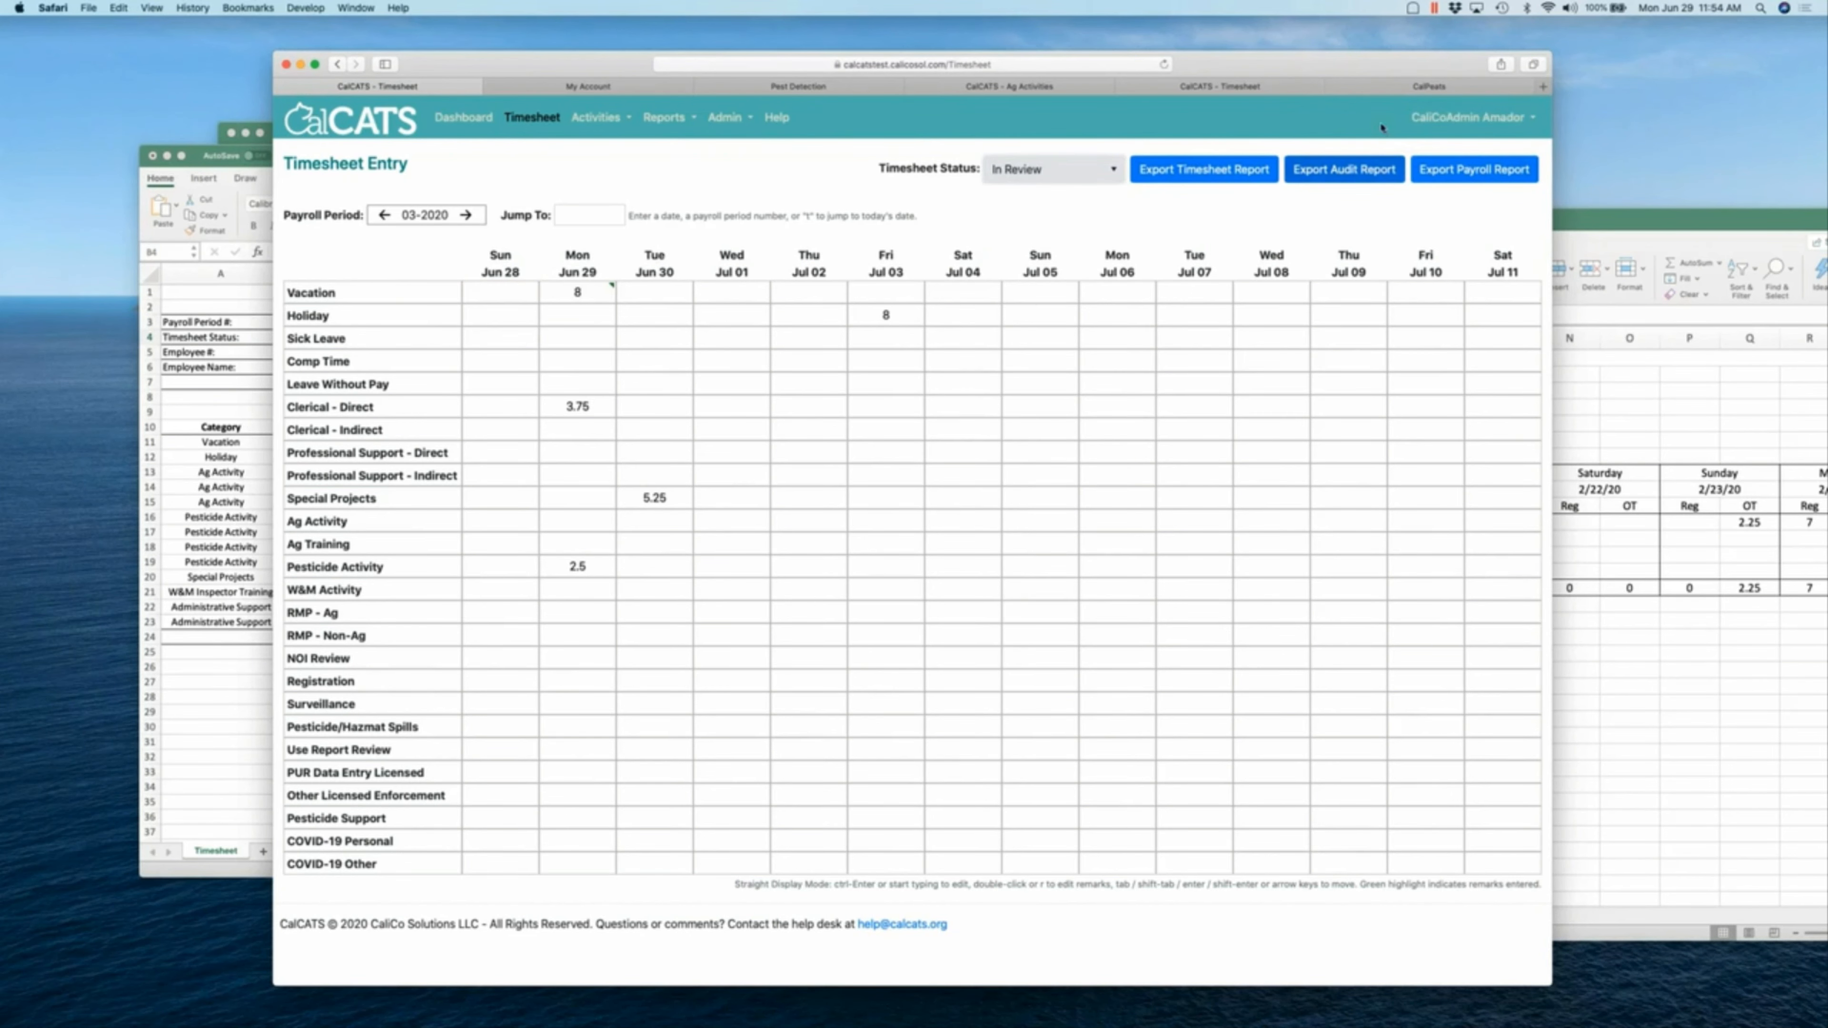
left_click(1404, 92)
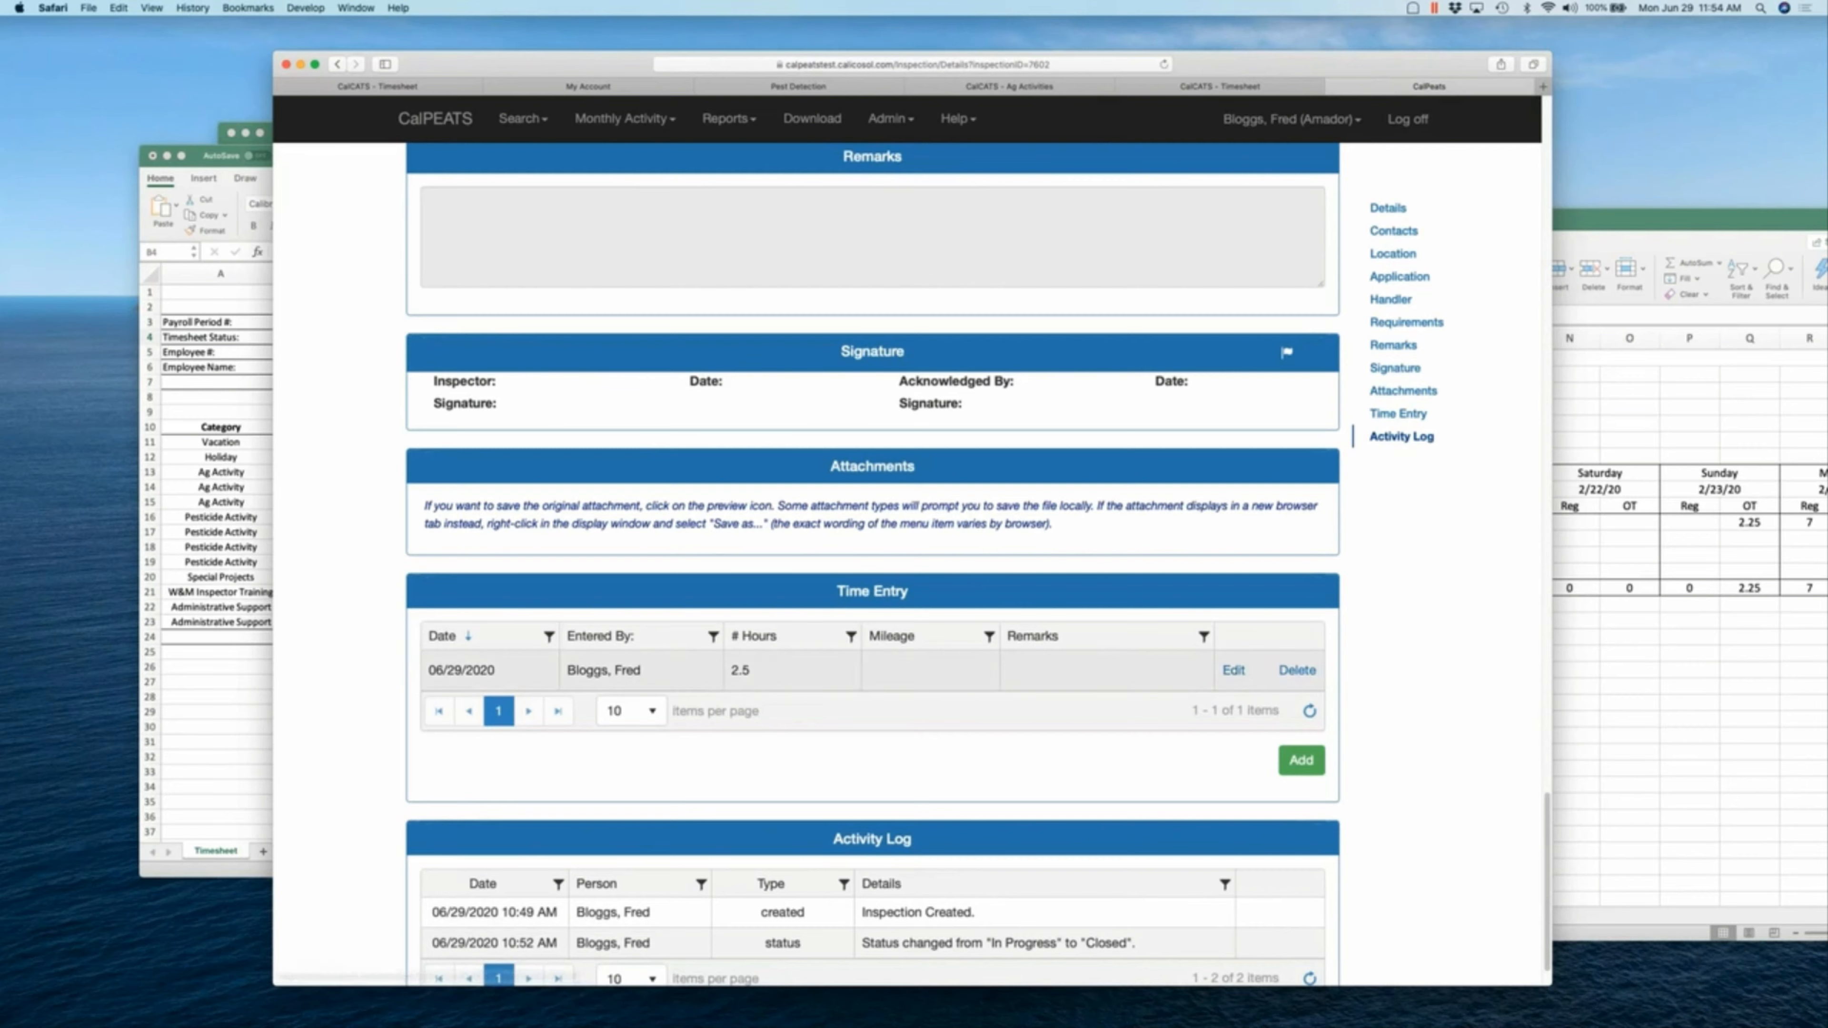
- Change the CalPEATS time entry from 2.5 to 4 hours, then revisit the still-2.5-hour CalCATS timesheet
left_click(1234, 670)
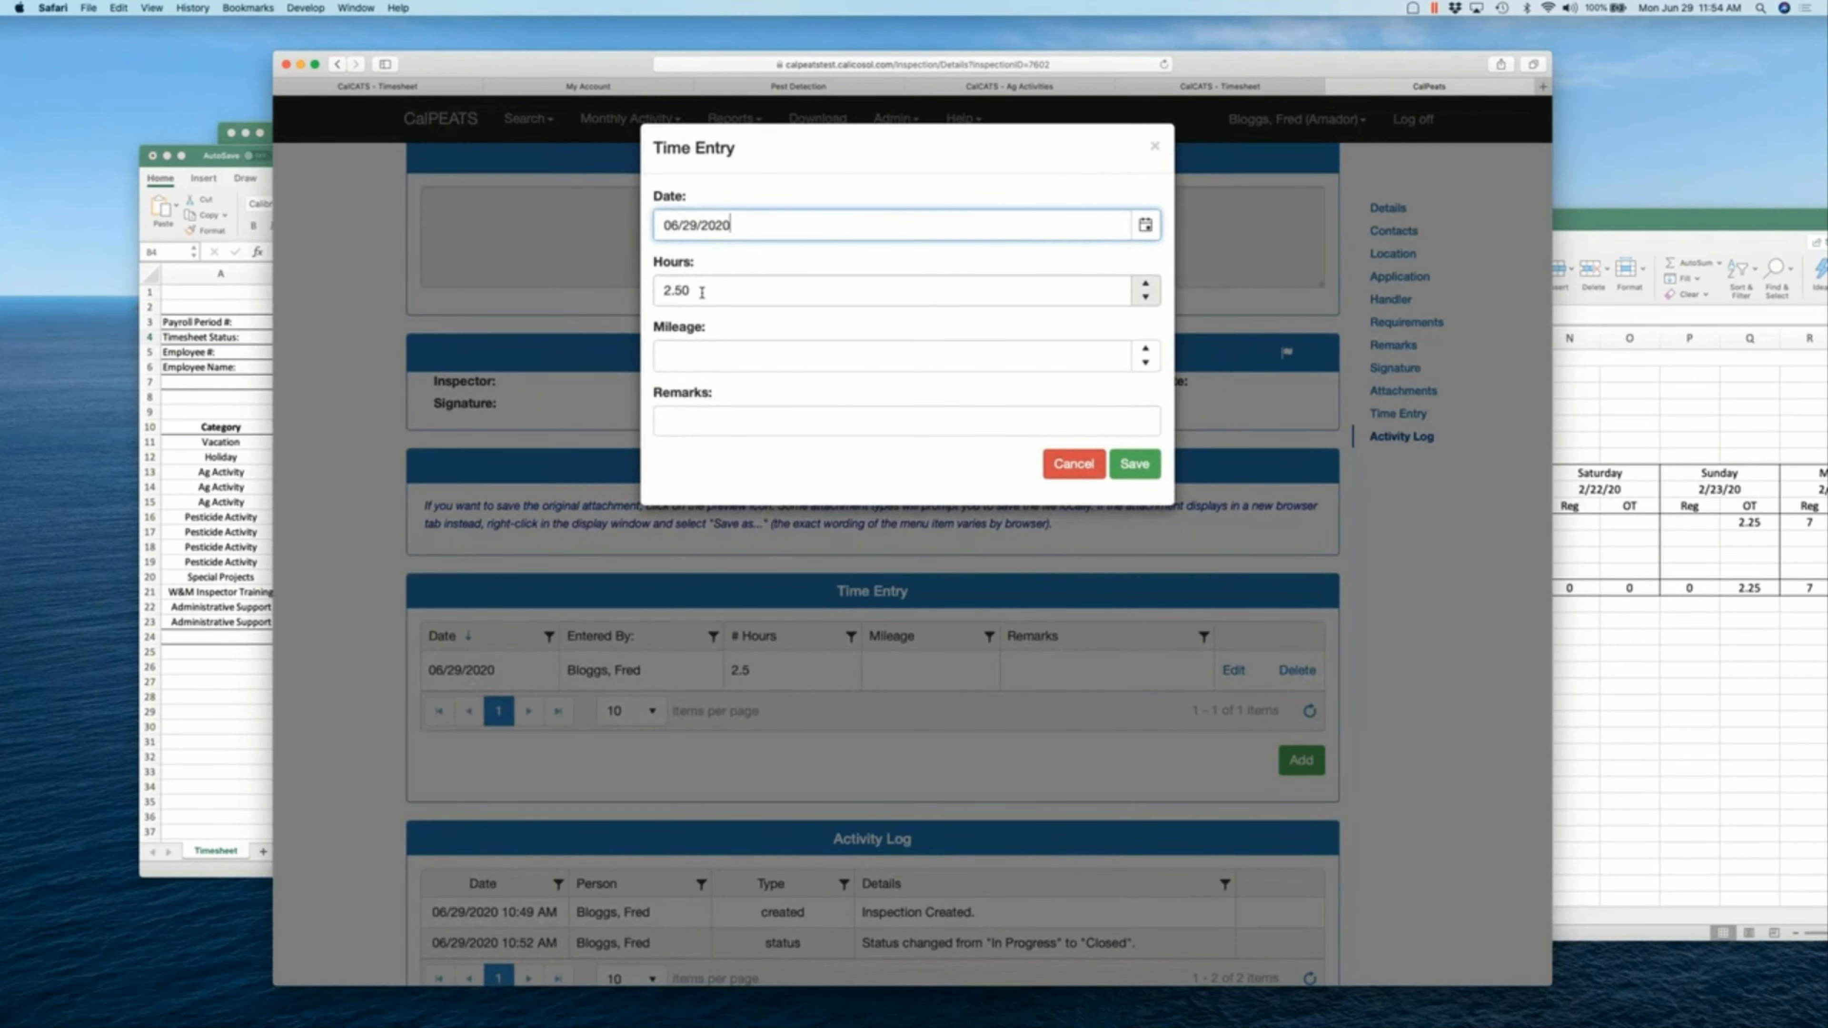
left_click_drag(706, 289, 642, 291)
type("4")
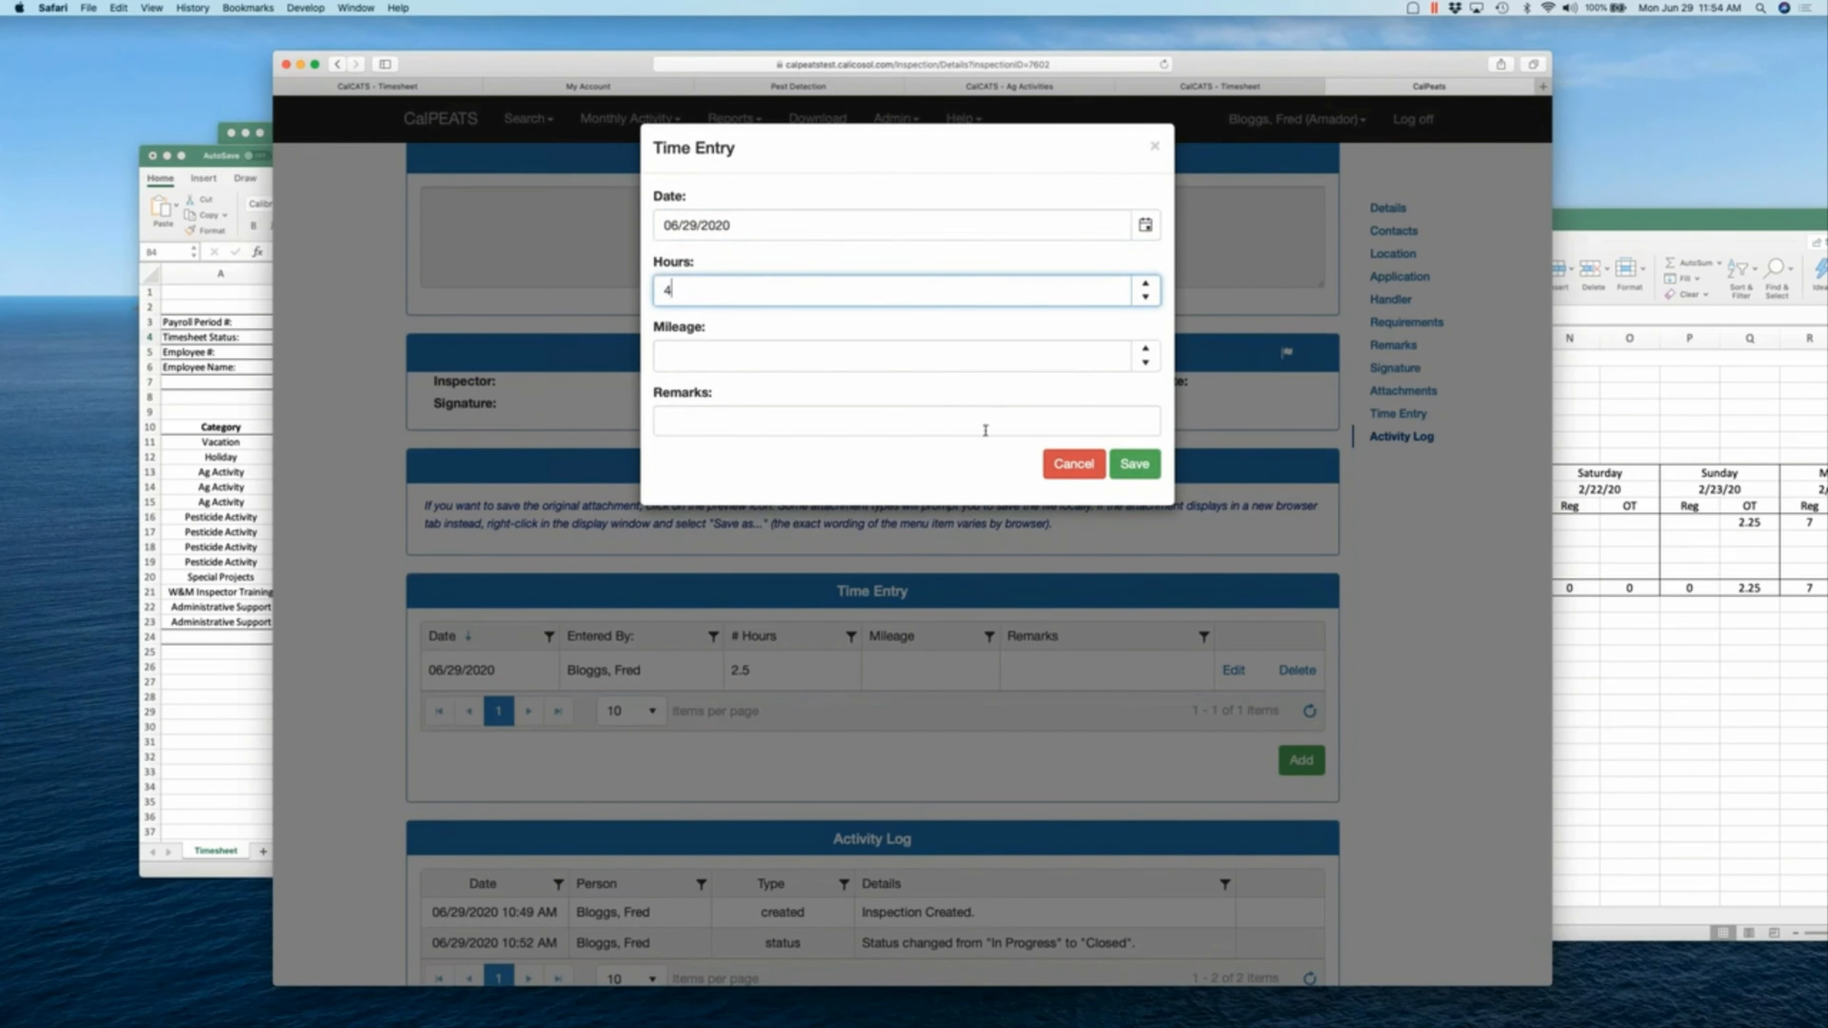
left_click(1129, 467)
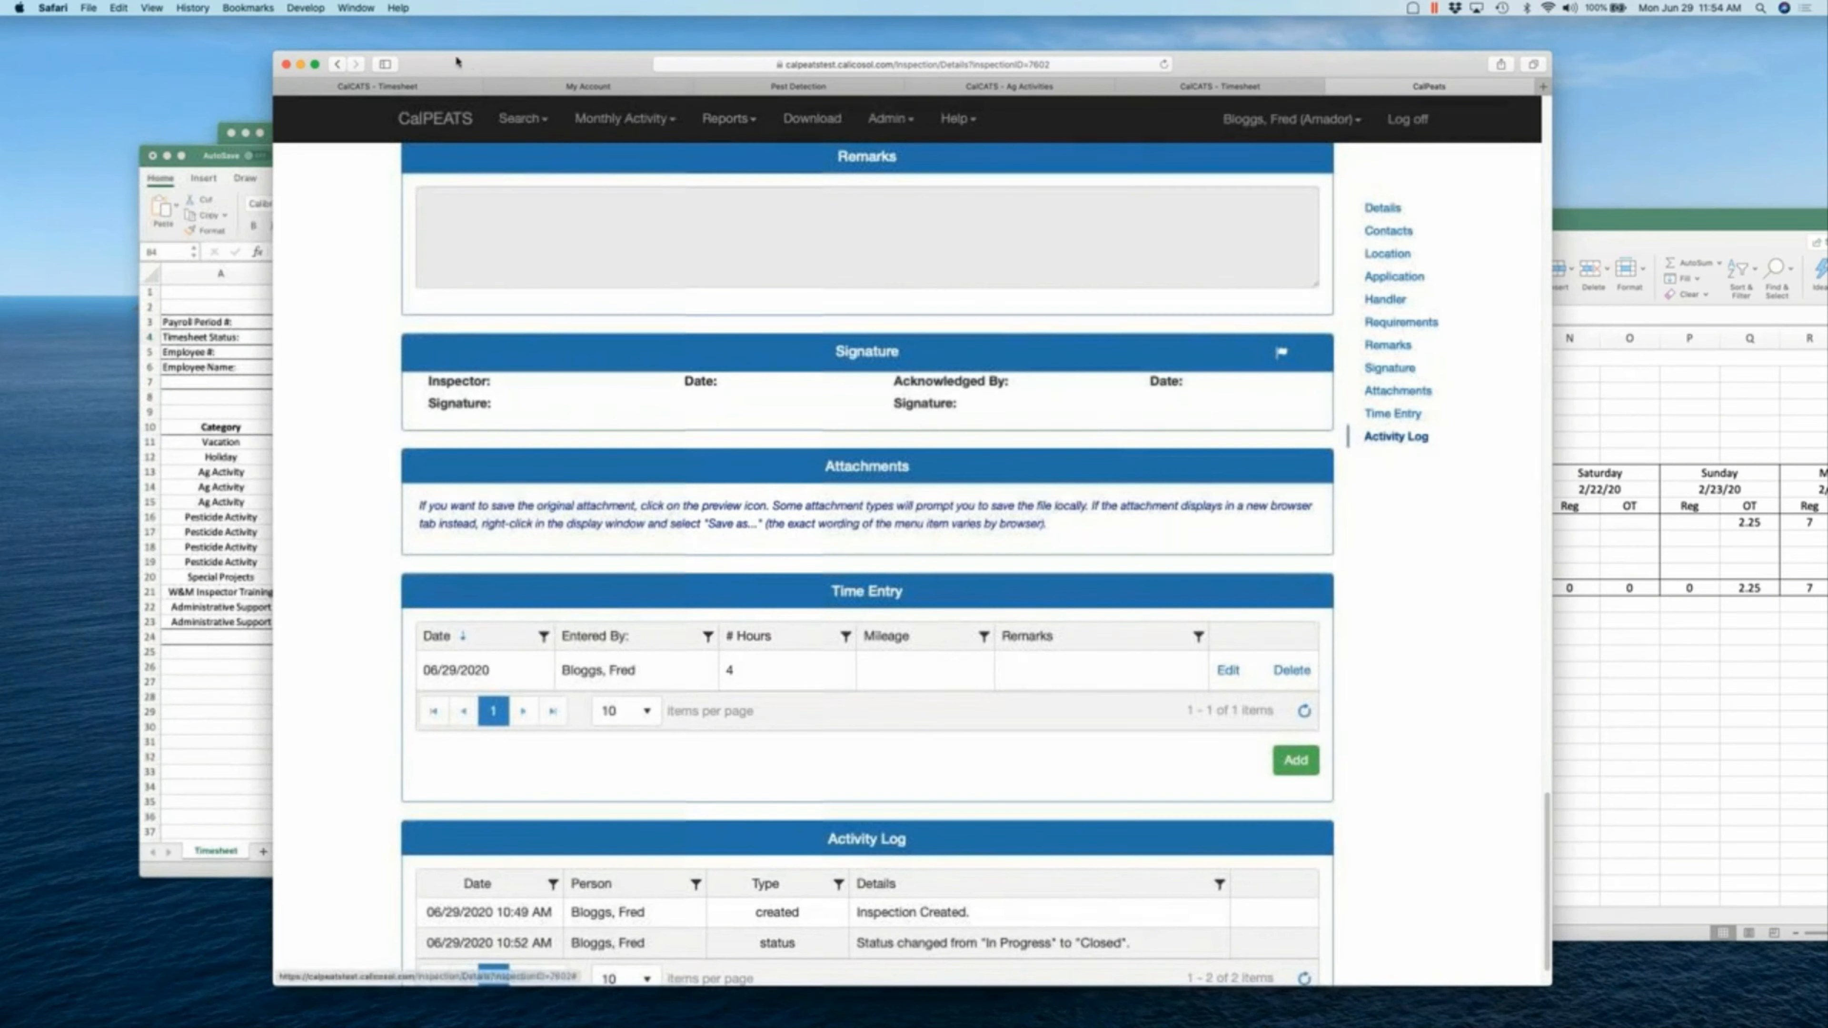
left_click(440, 90)
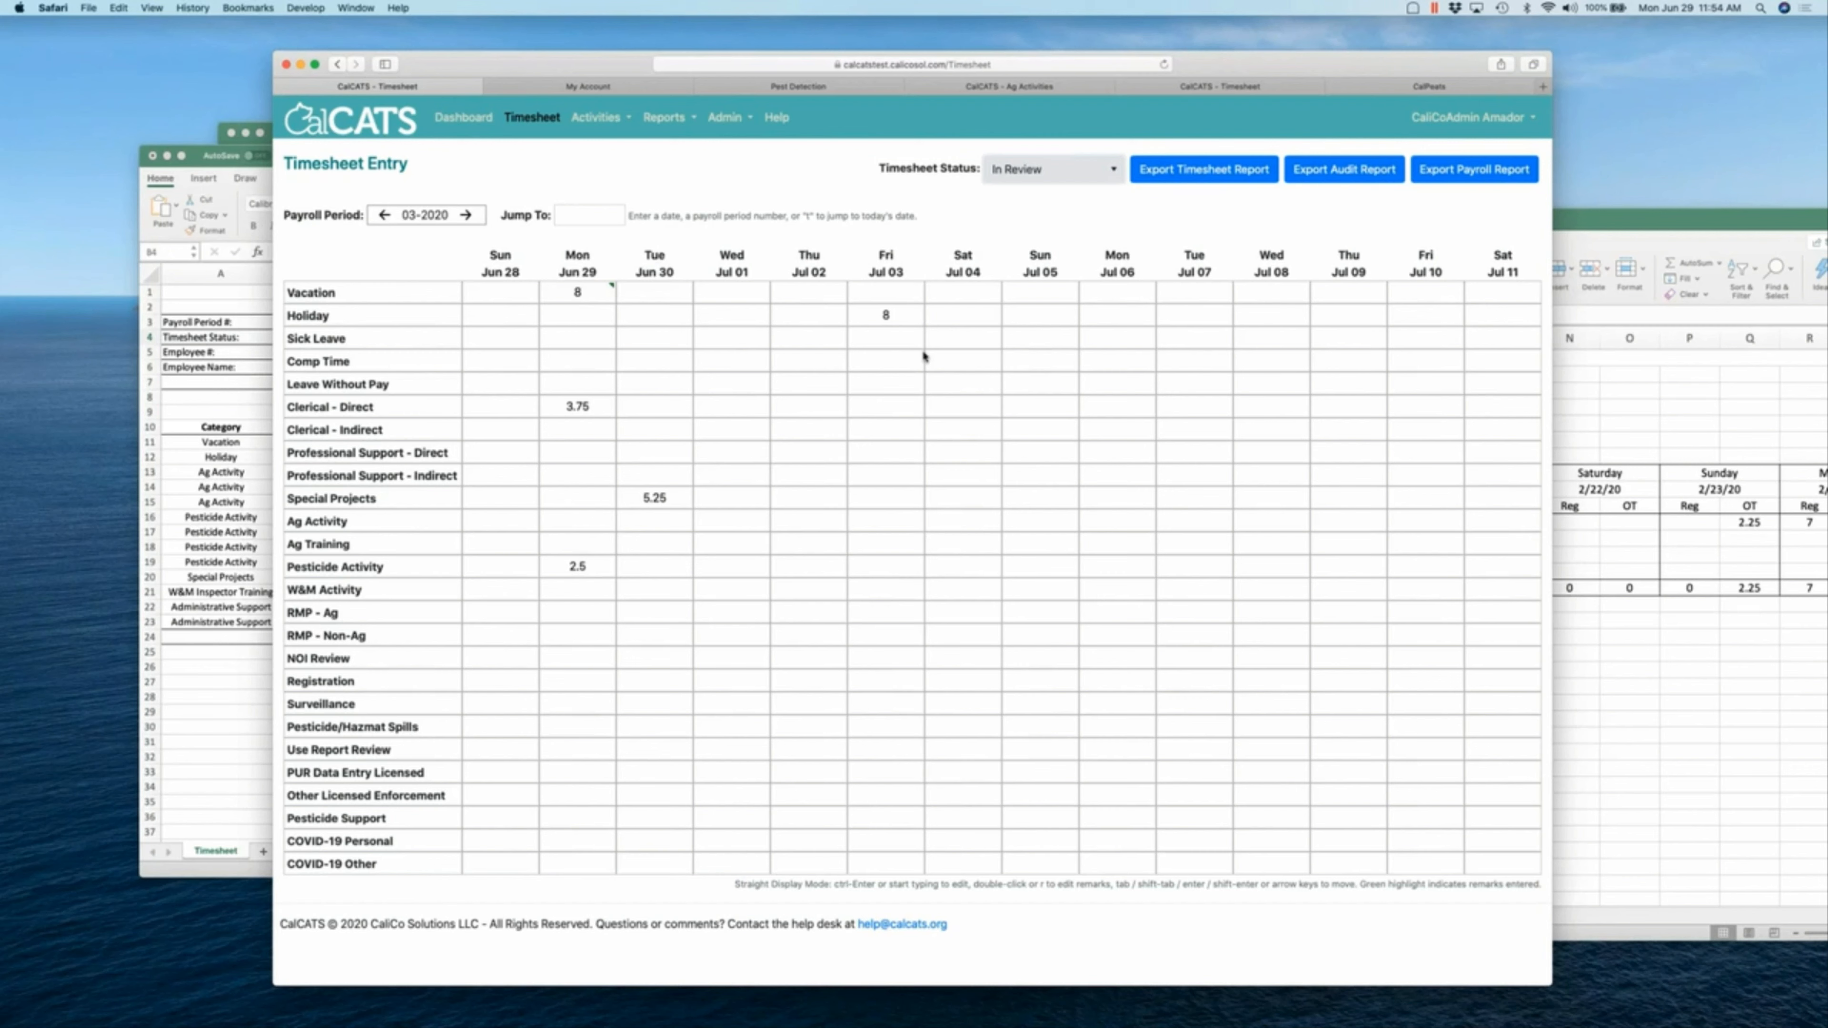
key("super+r")
left_click(464, 116)
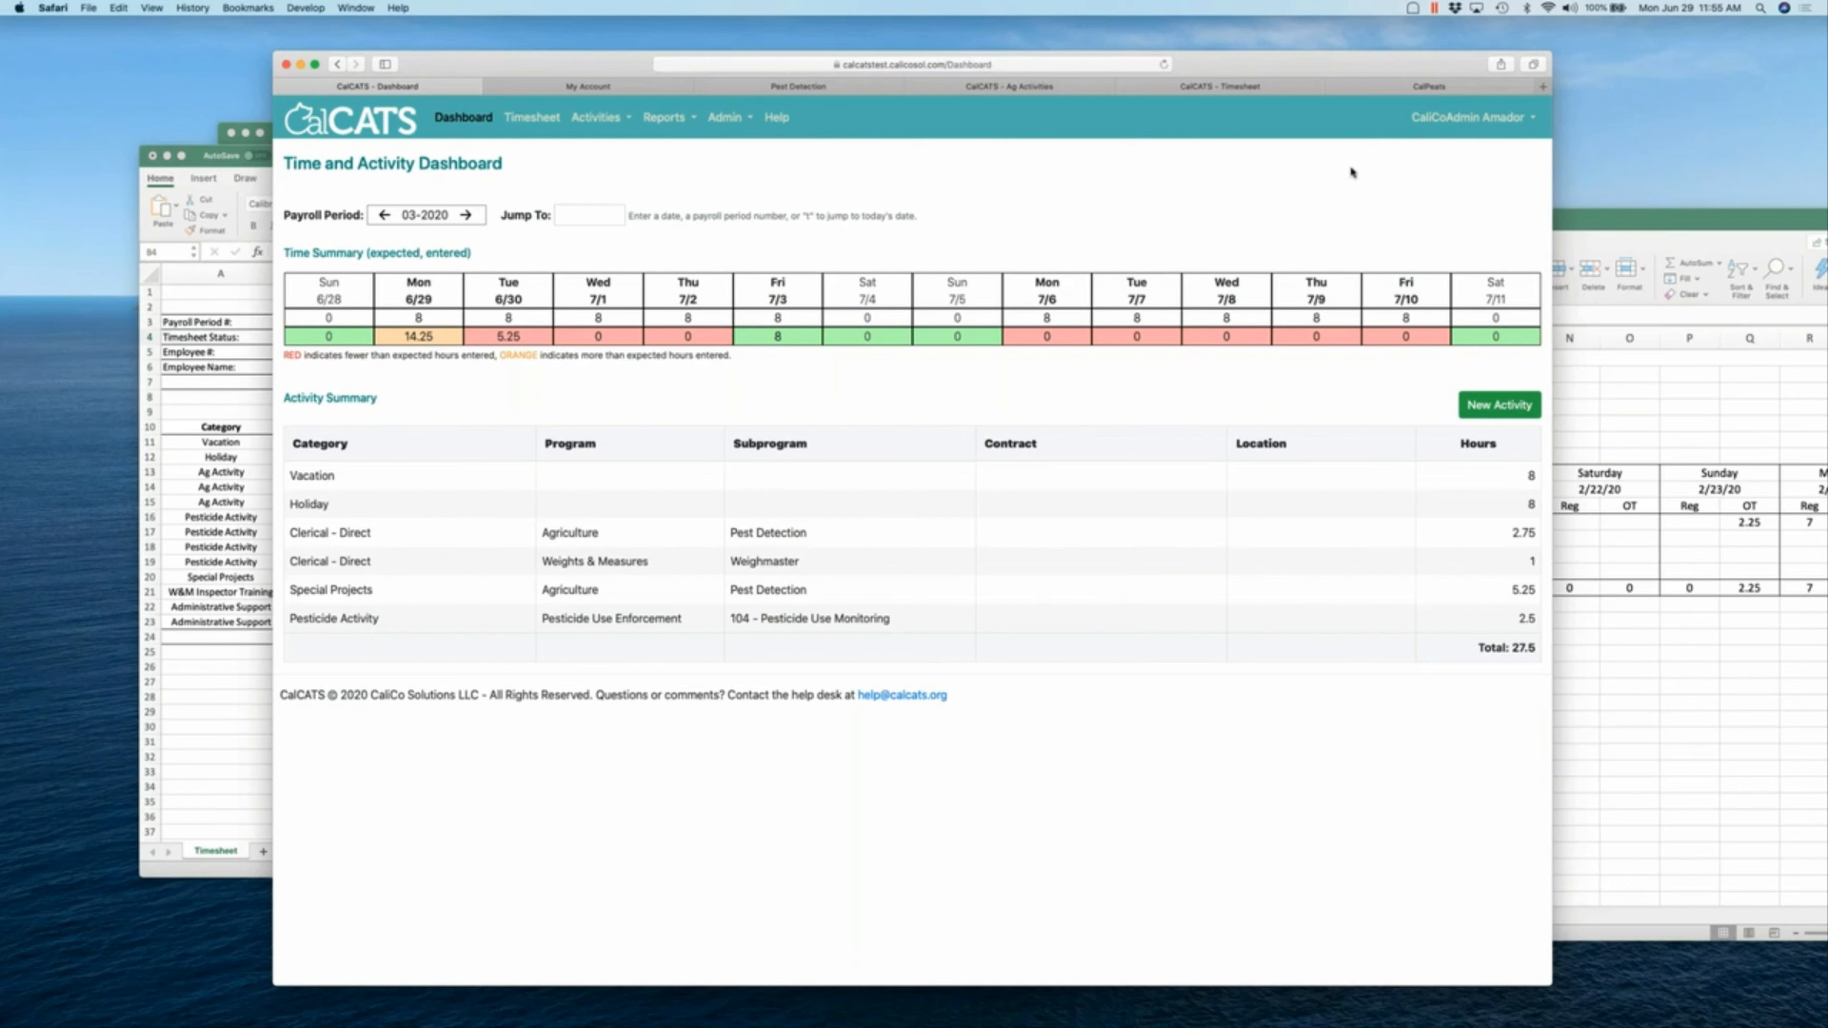
key("super+r")
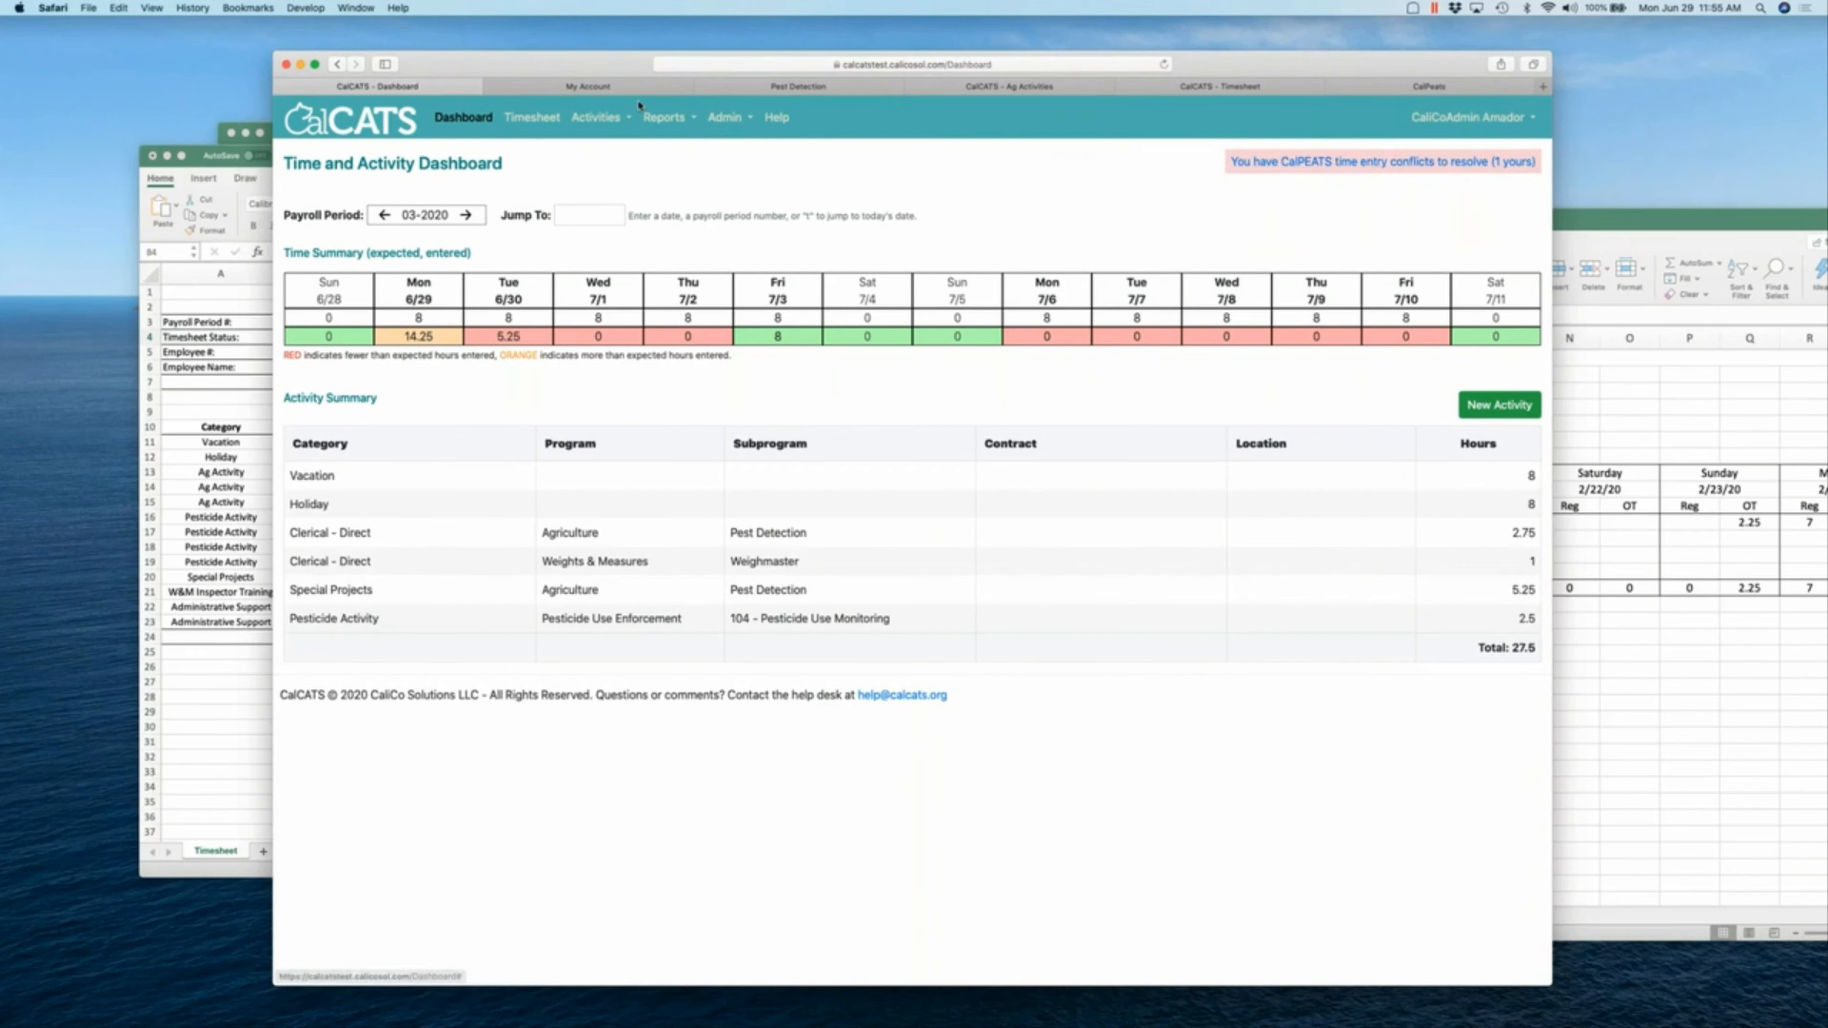
left_click(551, 121)
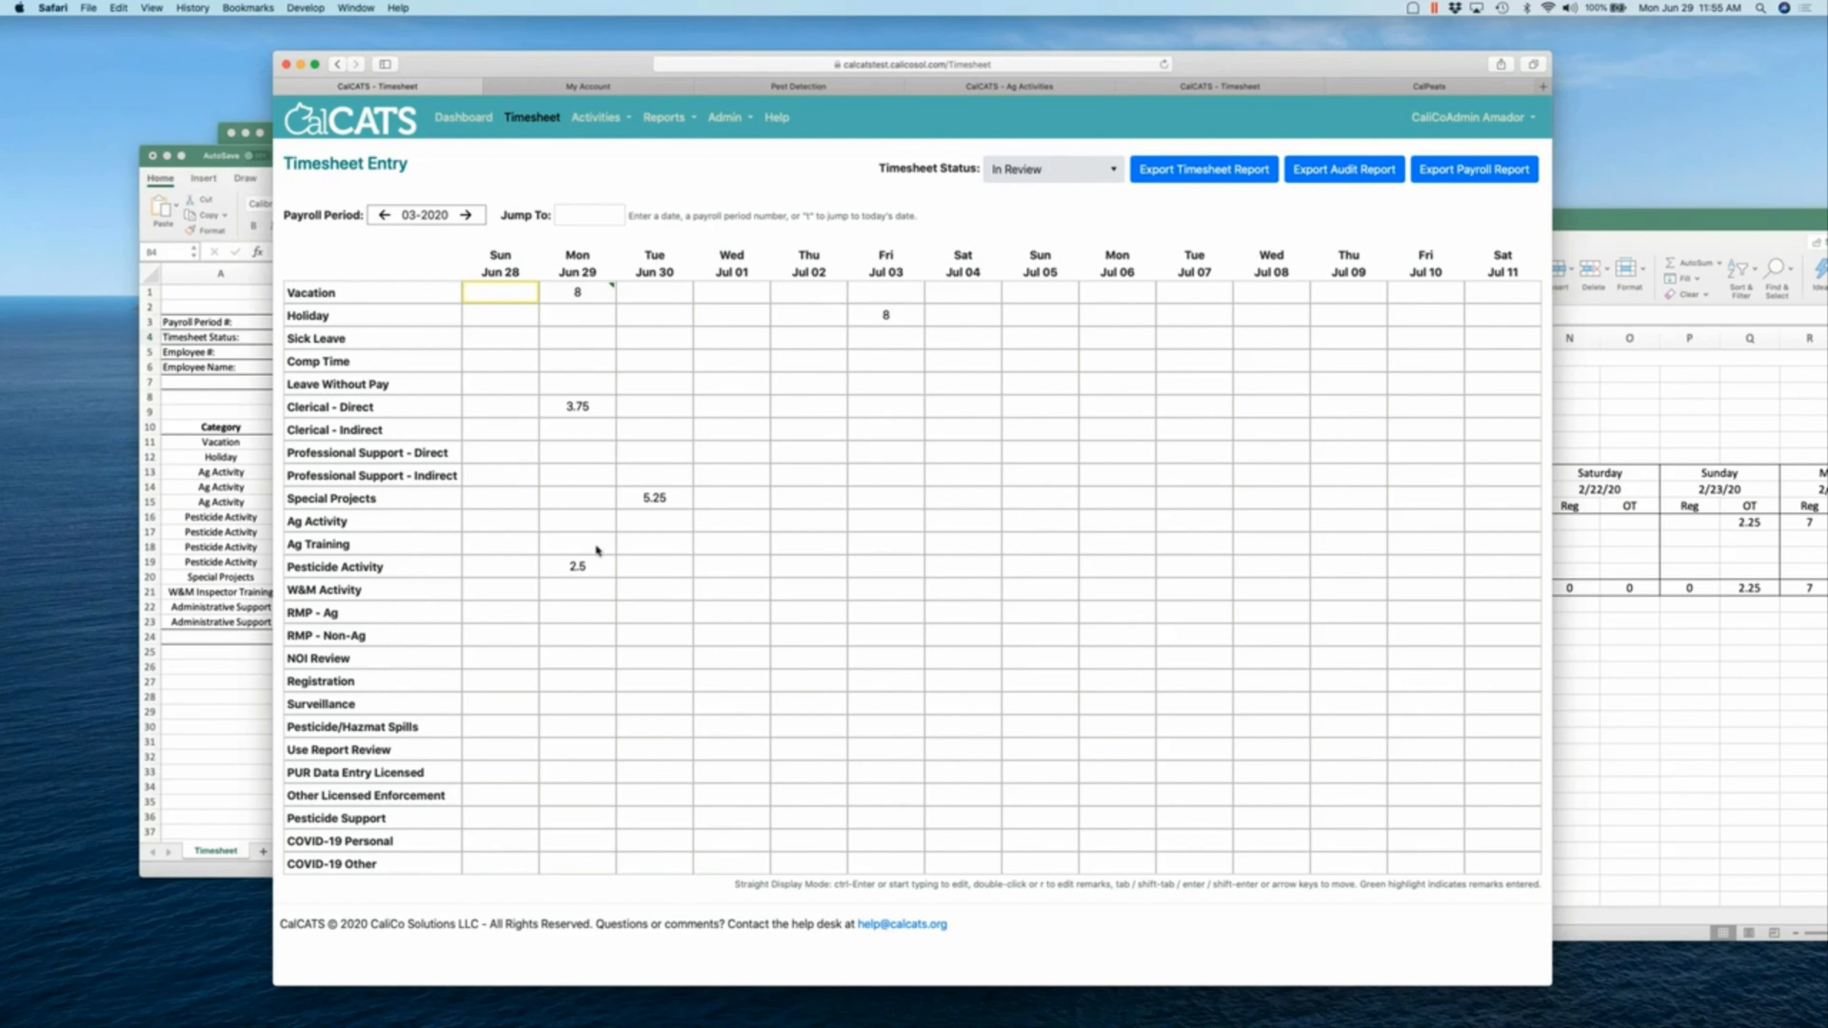
- Open the Time and Activity Dashboard, which flags one CalPEATS time entry conflict
left_click(464, 118)
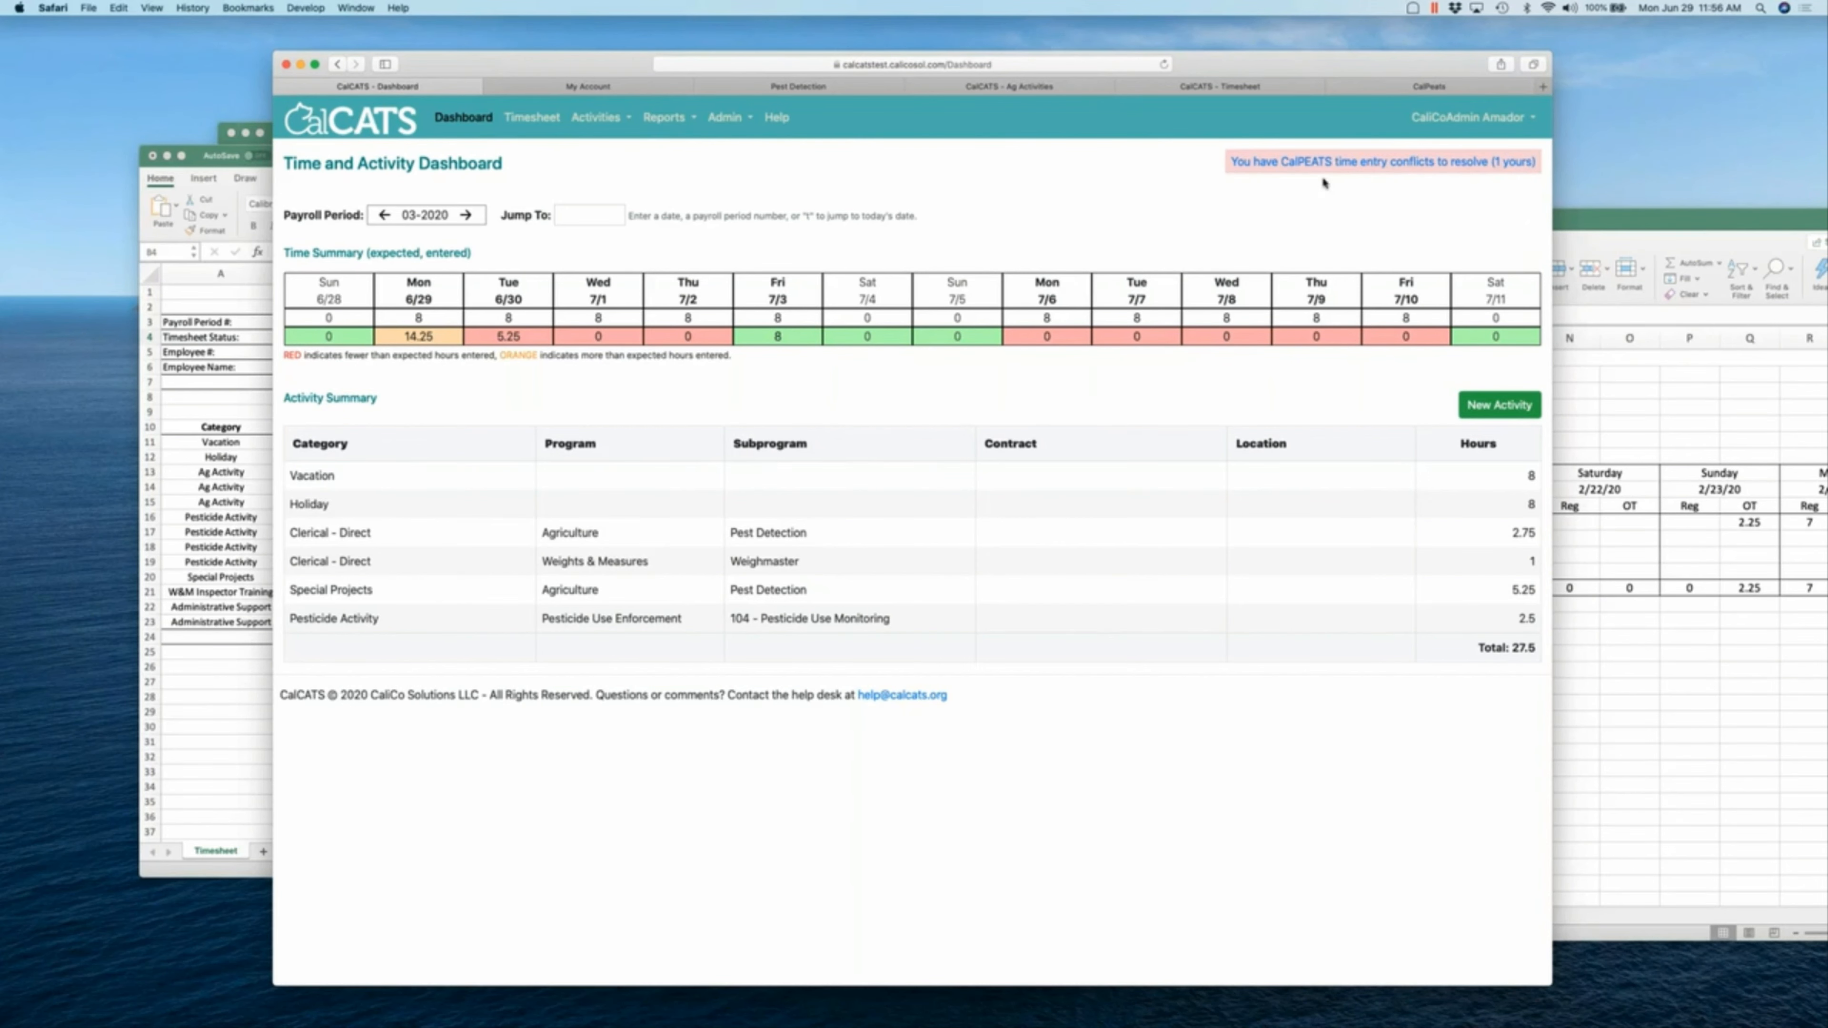
- Check the conflicts page, then browse the Dashboard's Administration, Reports and Activities menus
left_click(1321, 163)
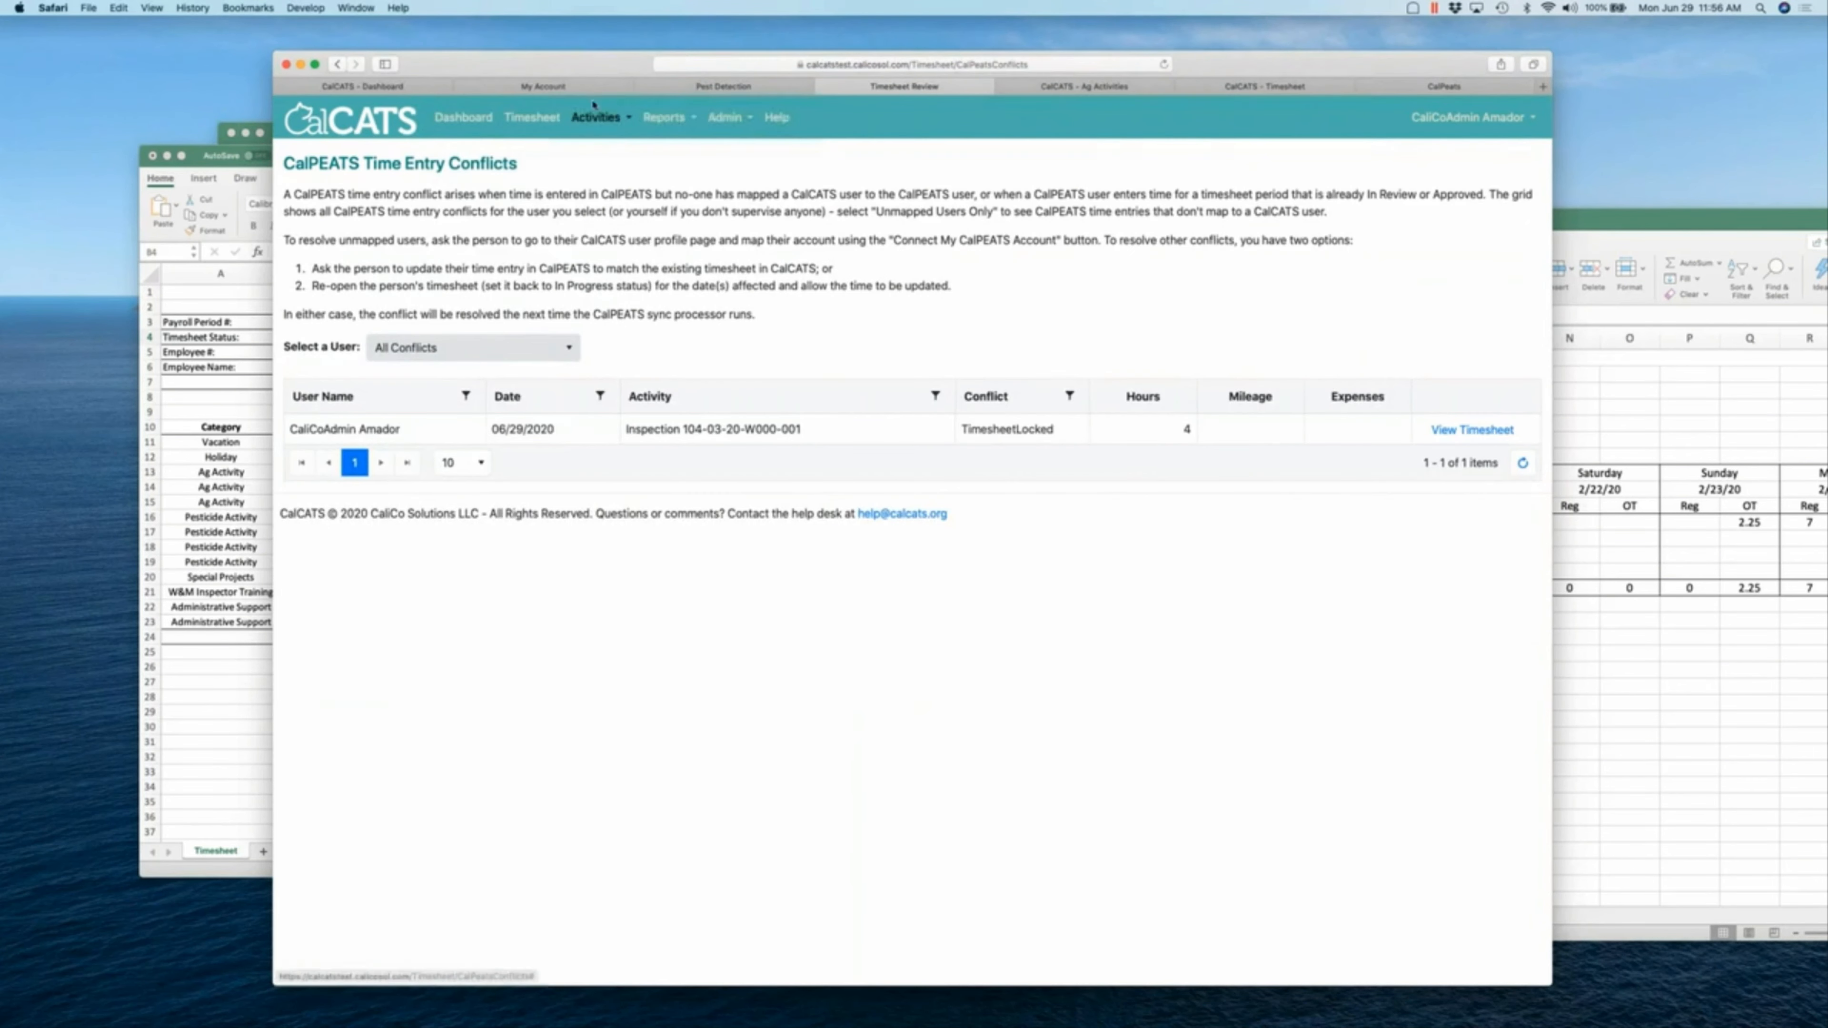
left_click(424, 87)
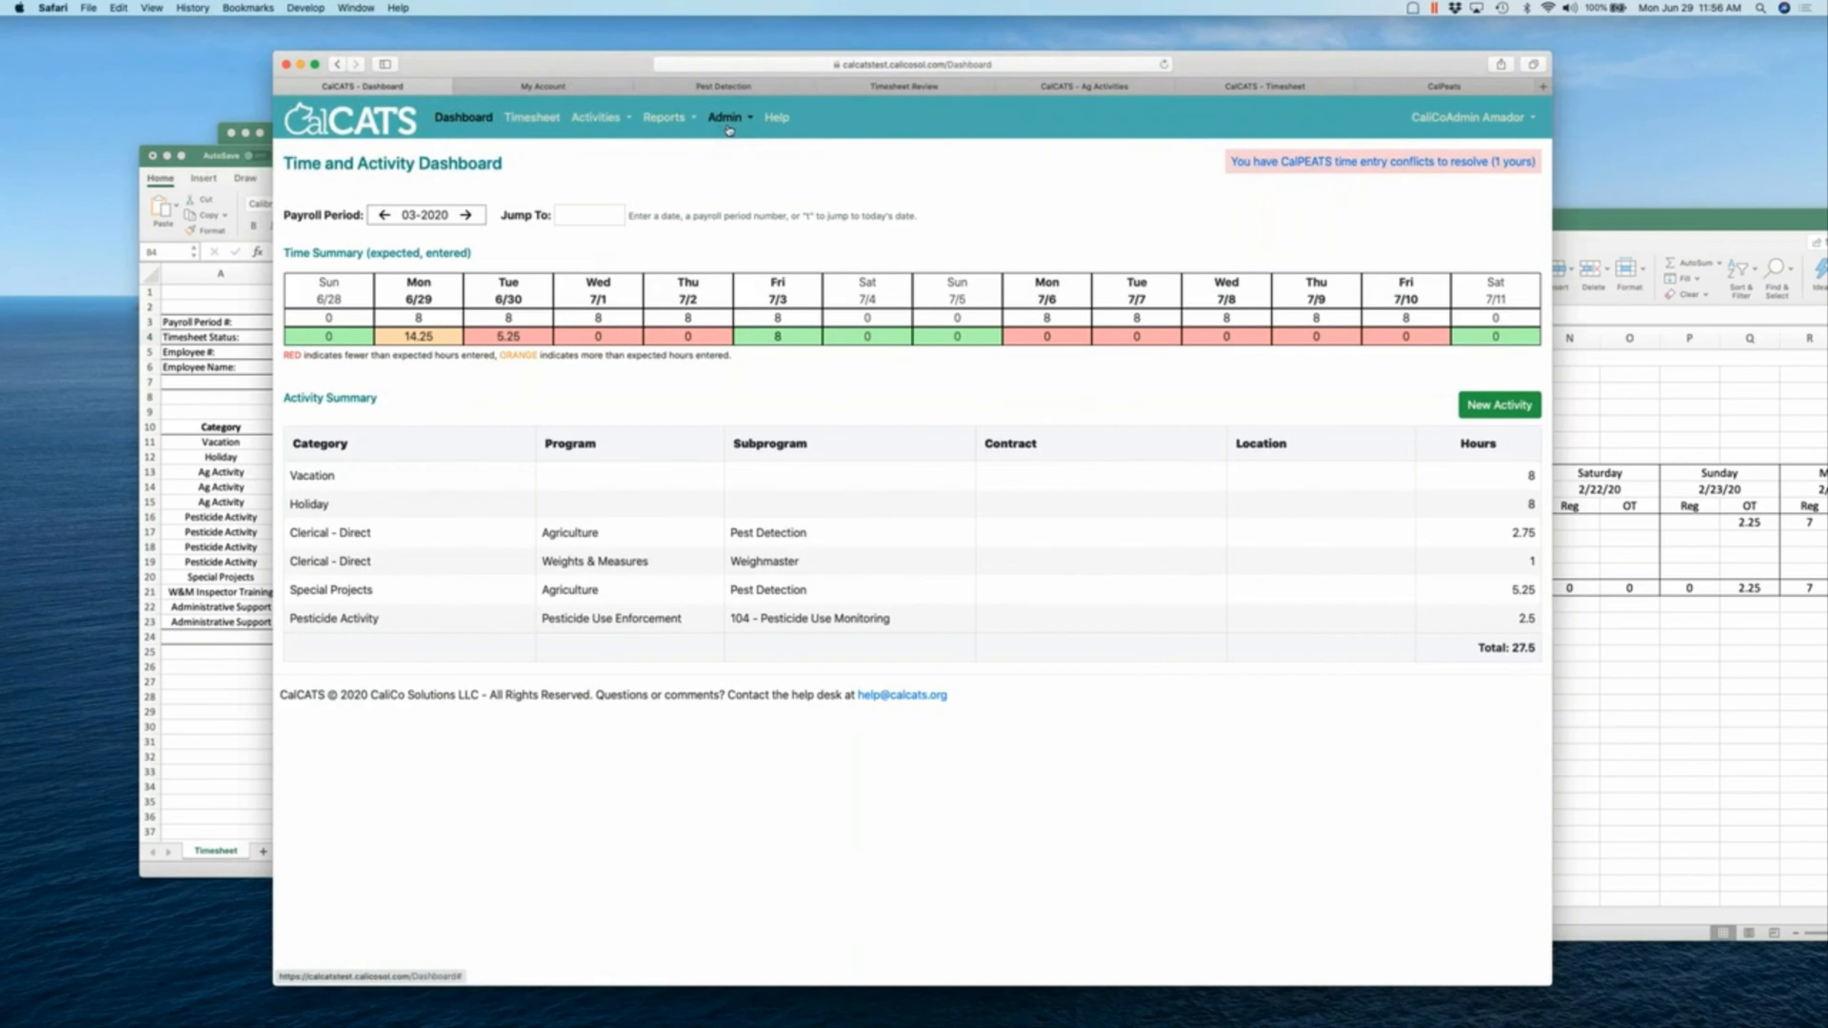
left_click(728, 130)
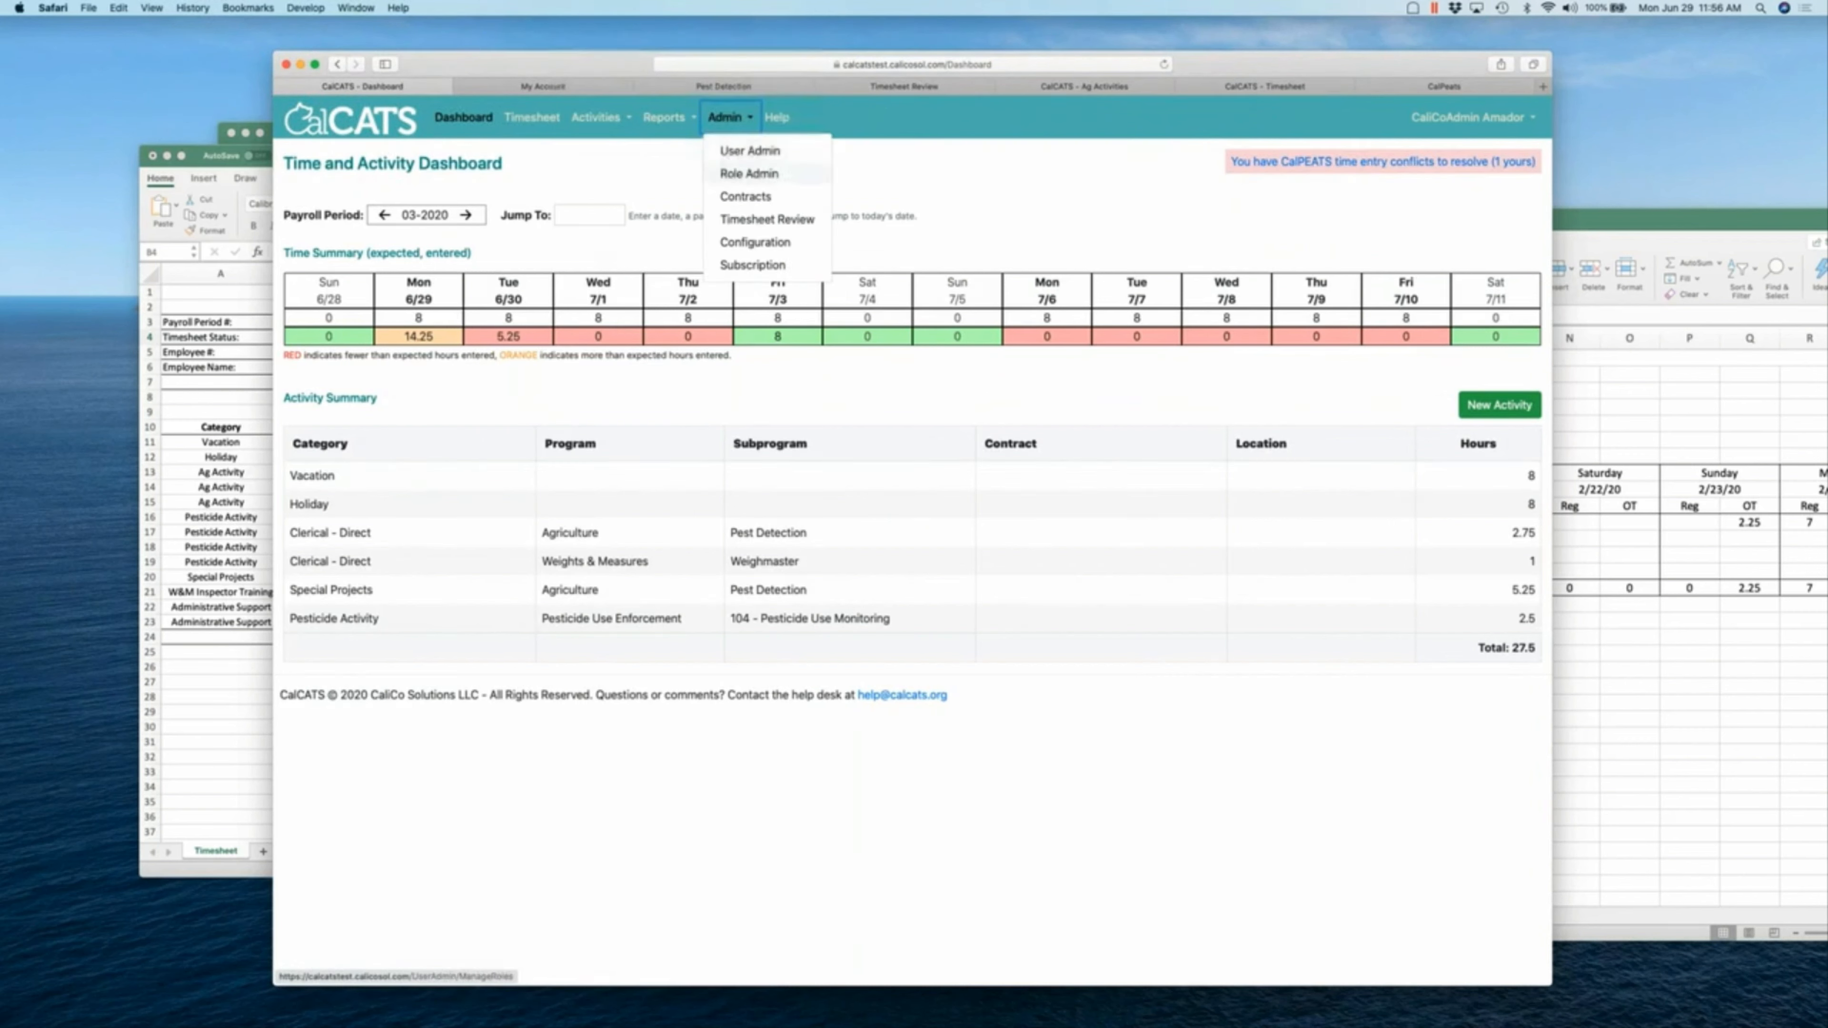
left_click(673, 118)
left_click(605, 119)
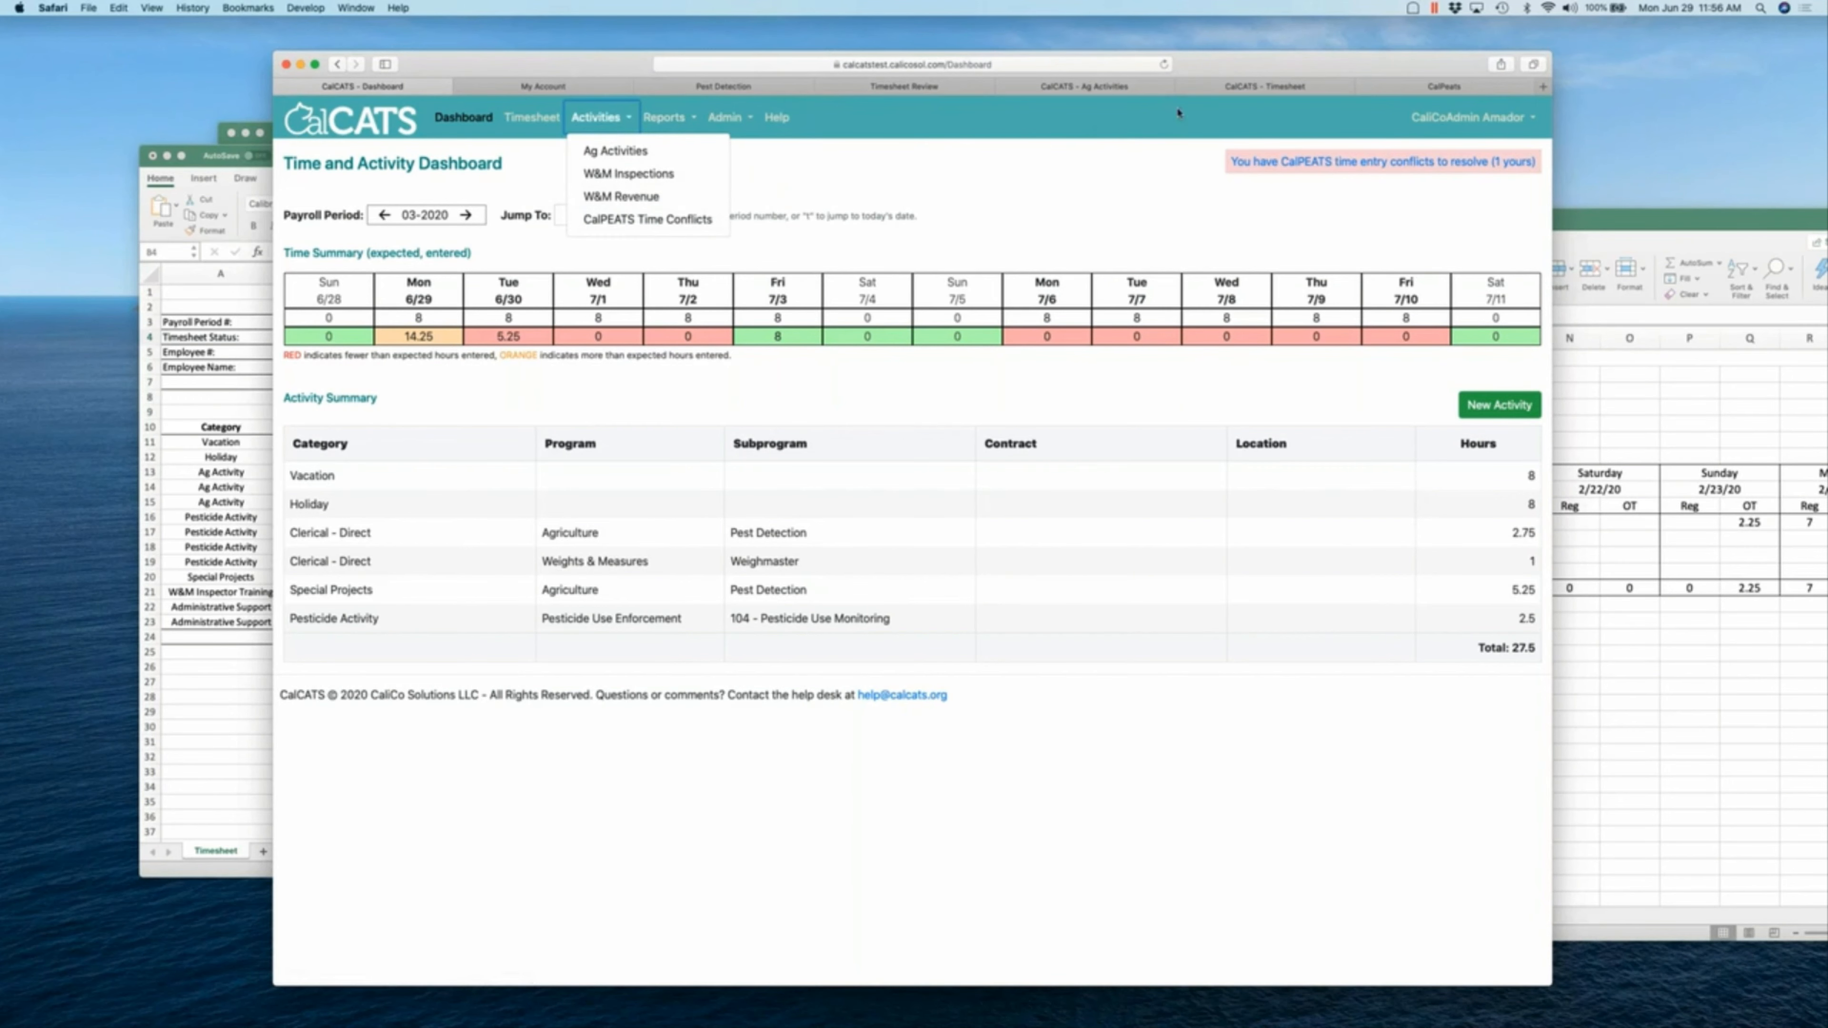
- Close the Timesheet Review, Ag Activities, Timesheet and My Account tabs, declining password saving
left_click(1229, 89)
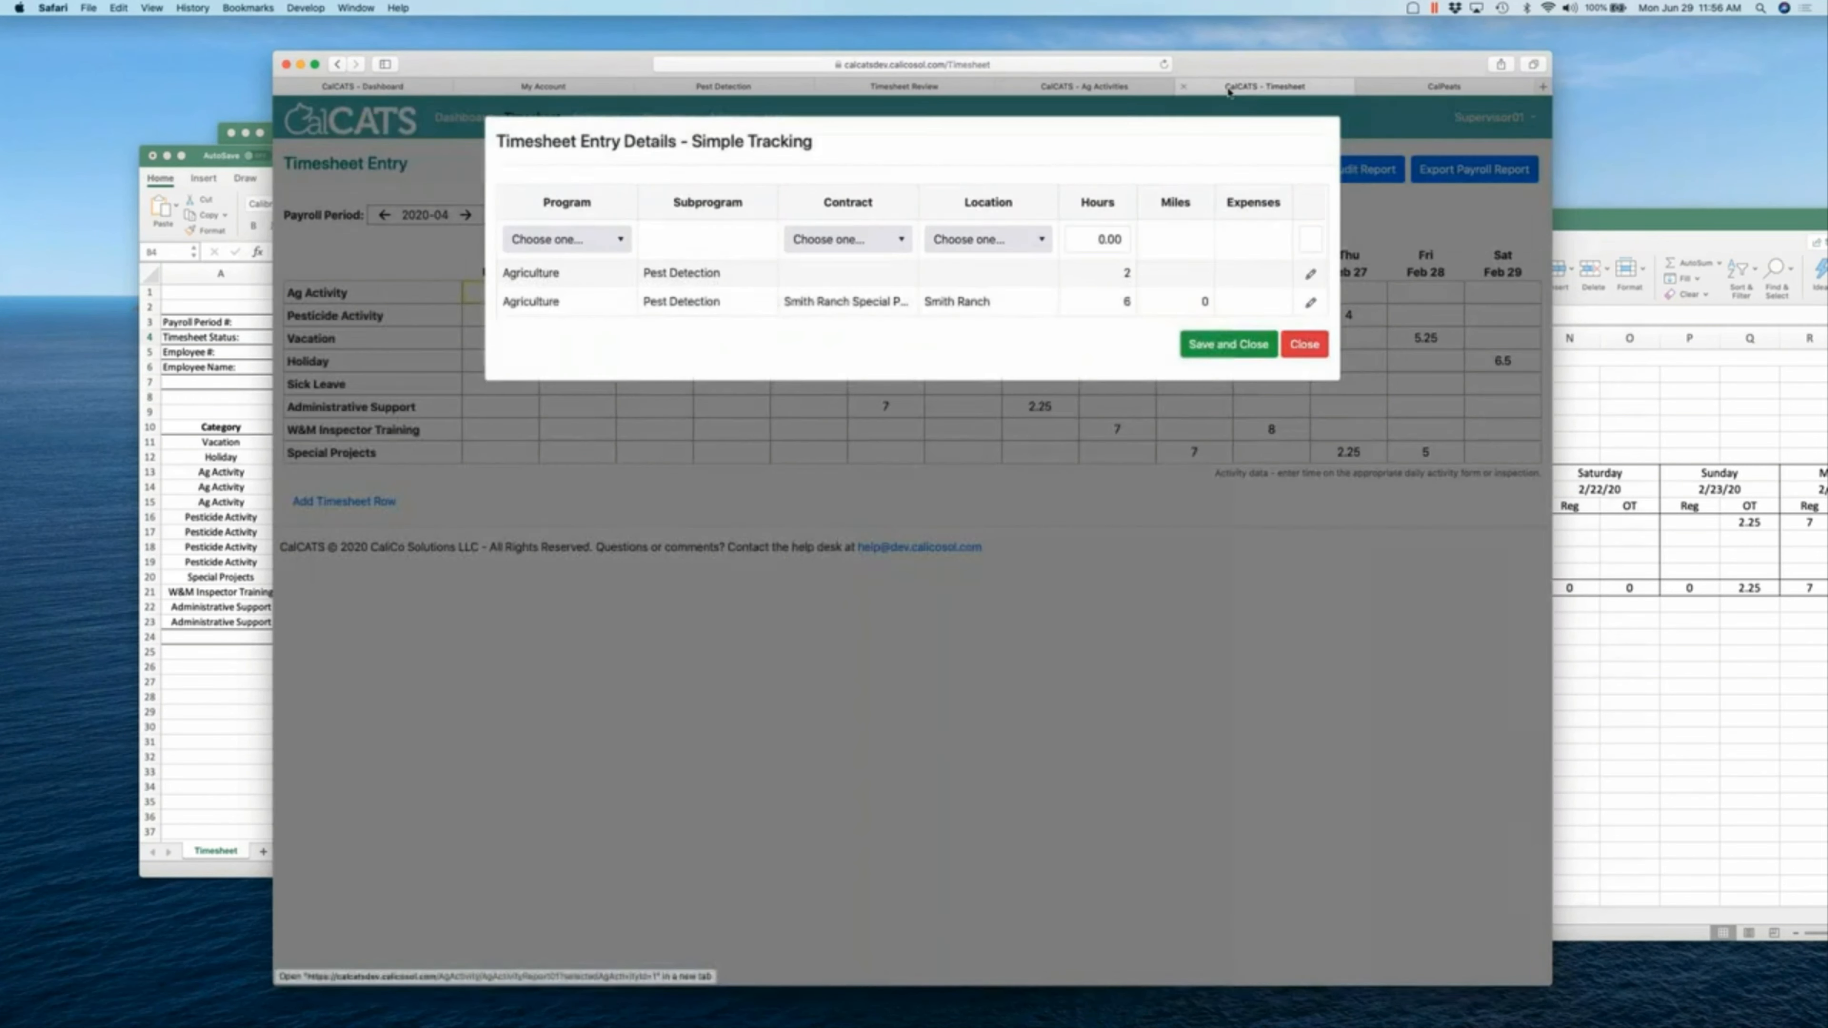
left_click(1084, 87)
left_click(929, 88)
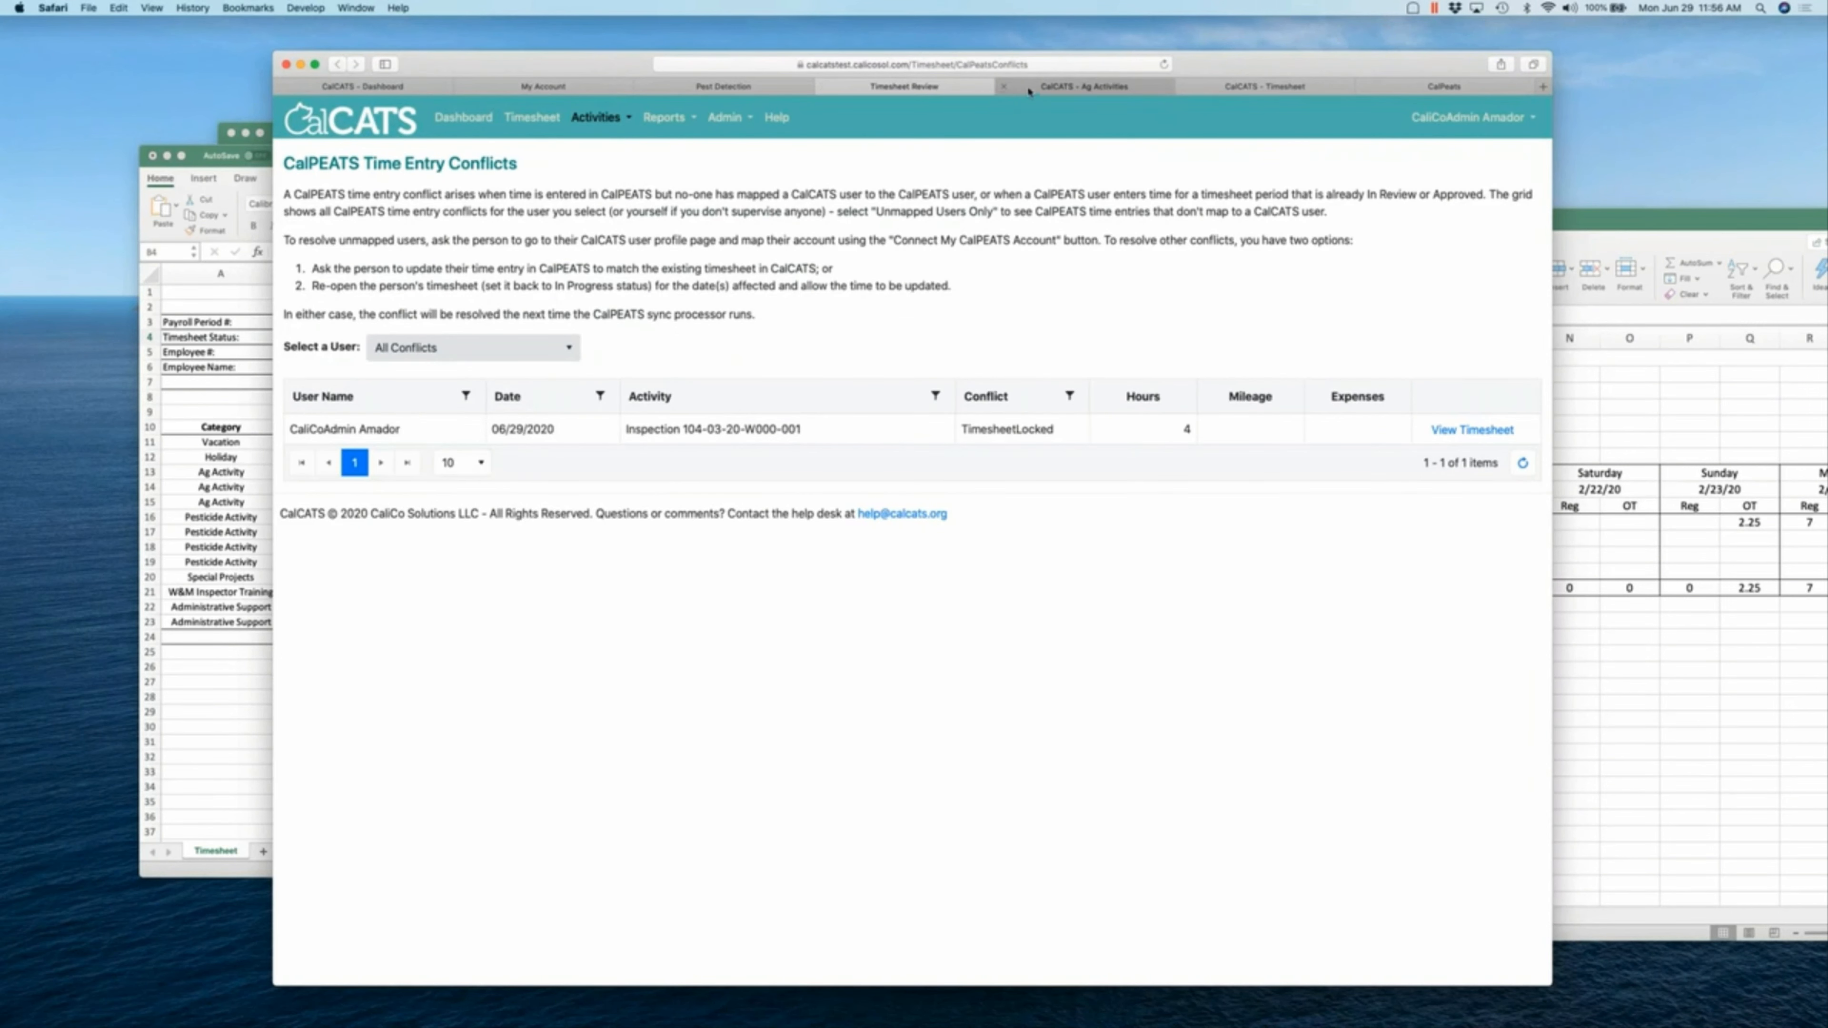
left_click(823, 89)
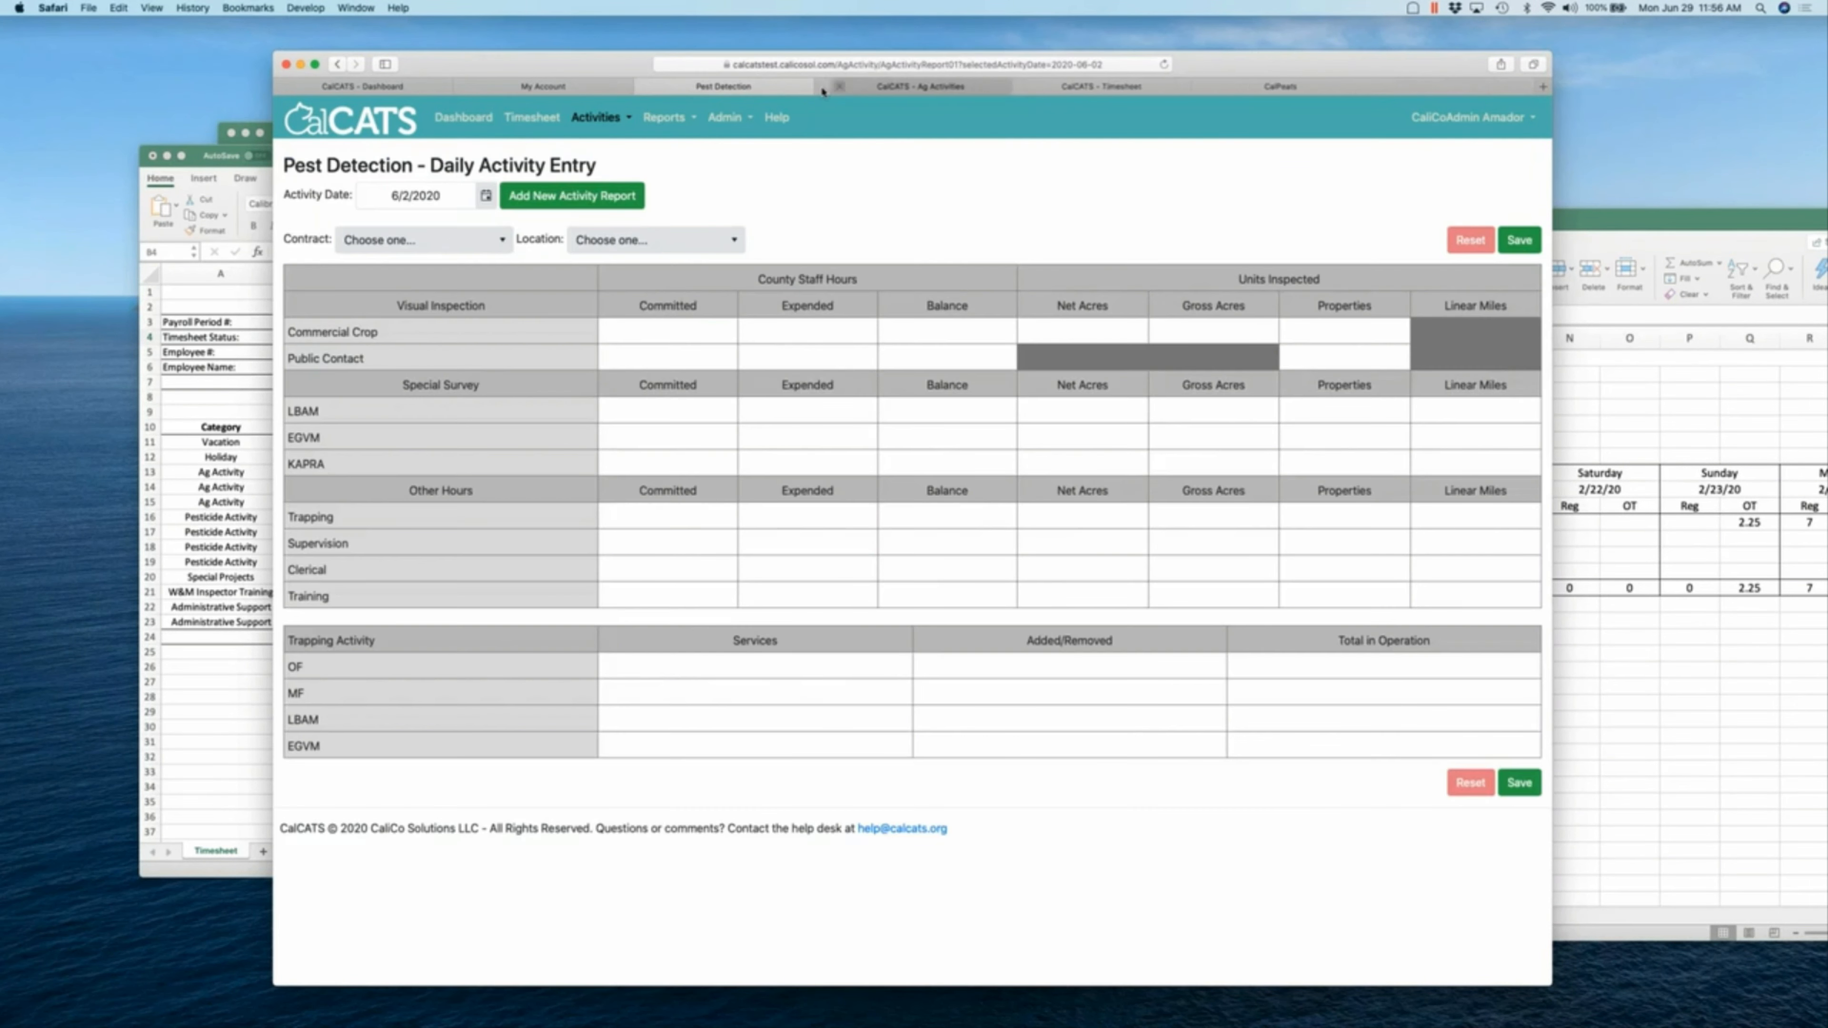
left_click(837, 87)
left_click(837, 87)
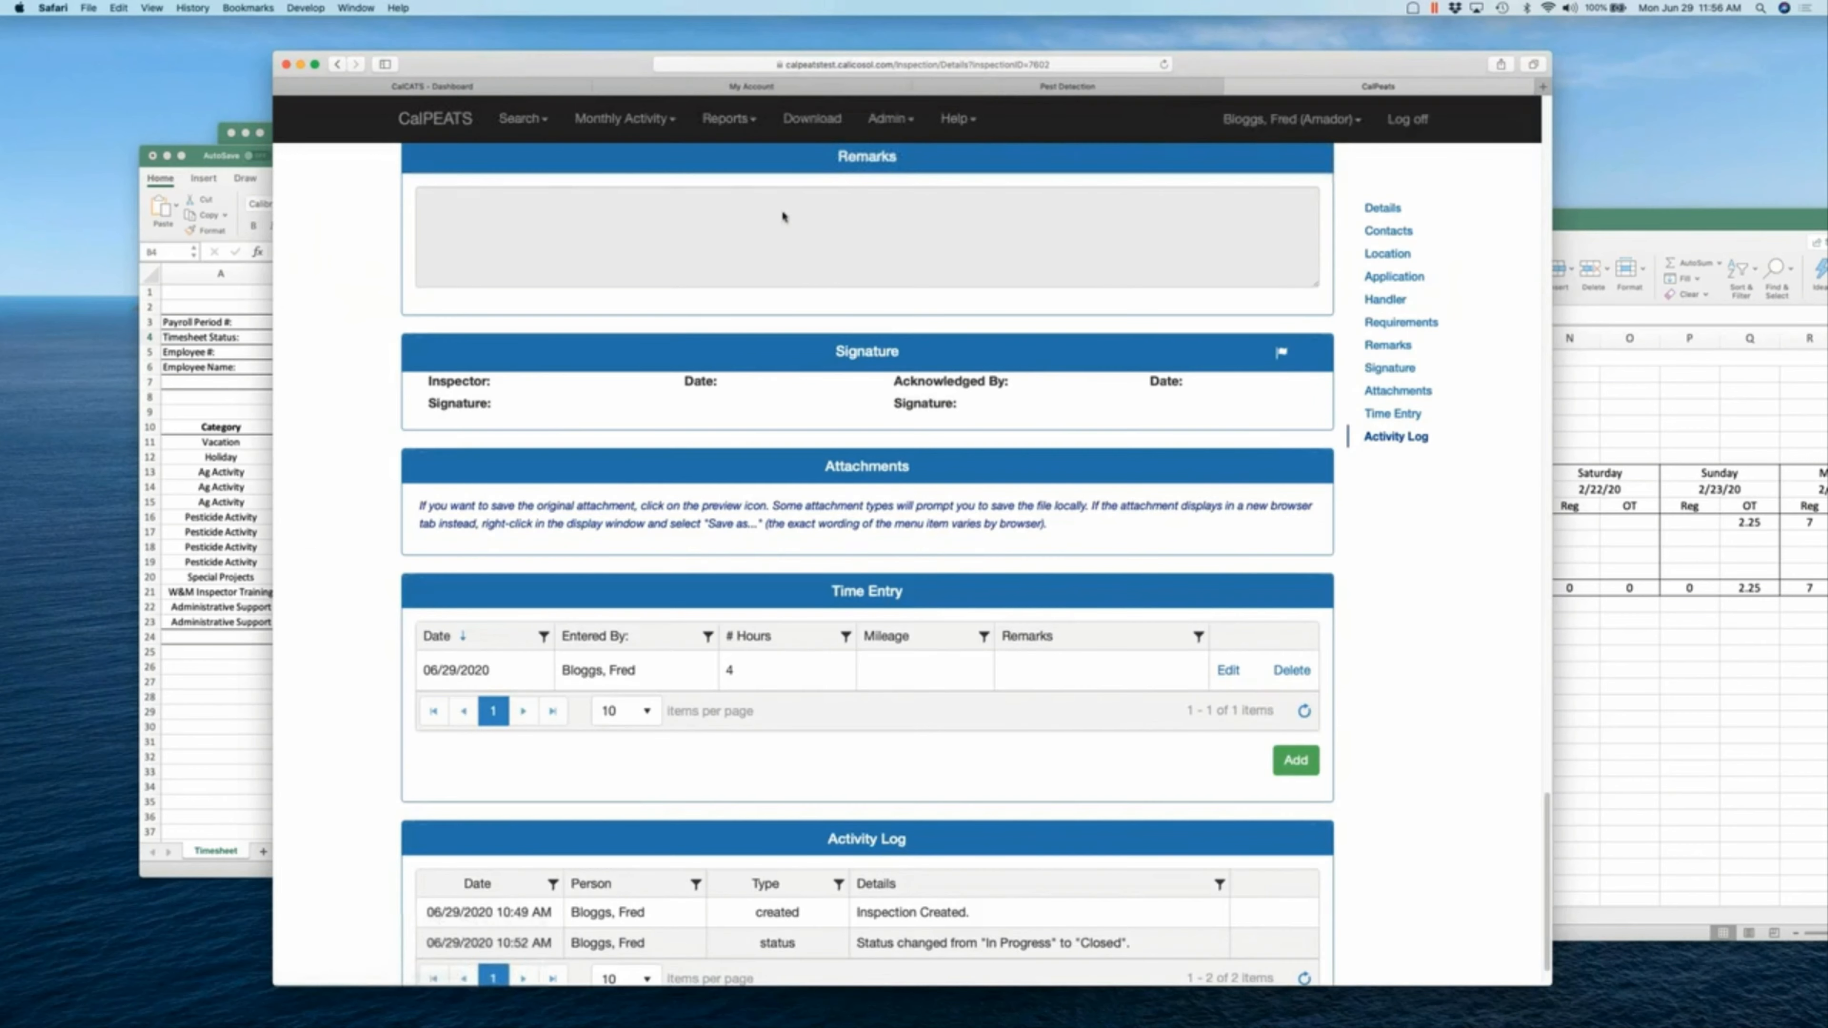
left_click(757, 89)
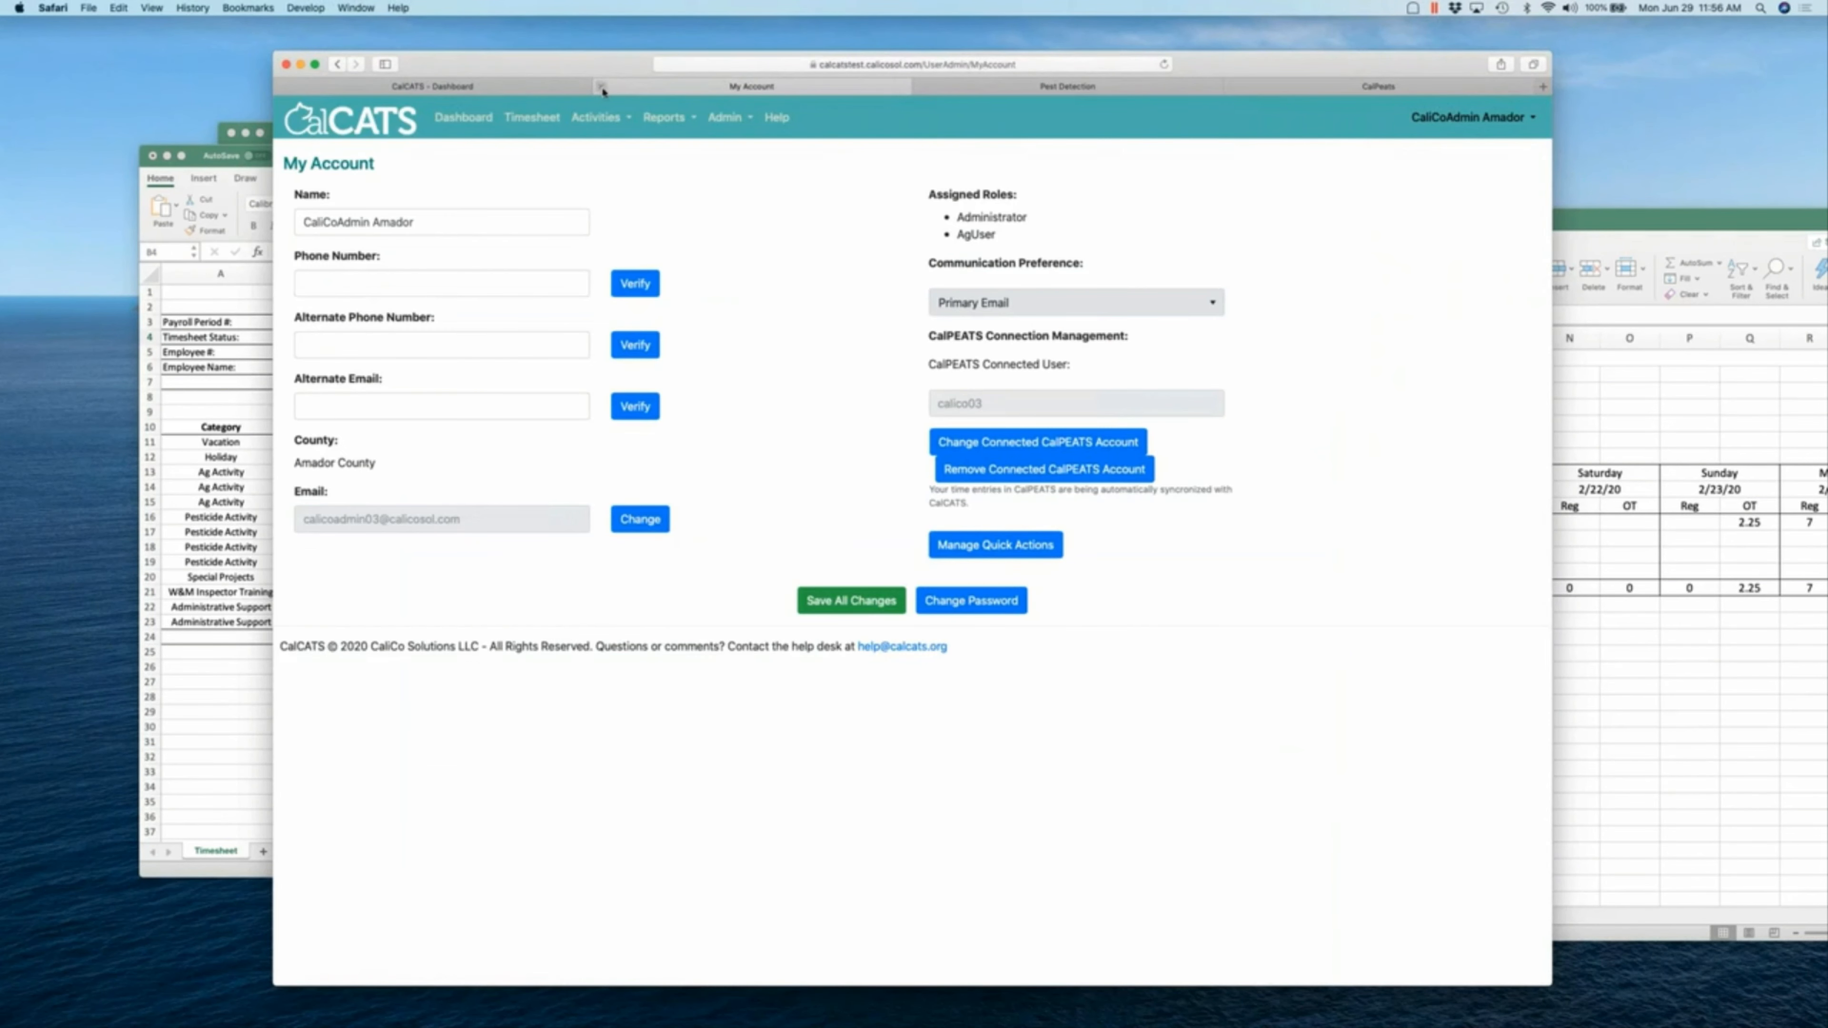
left_click(925, 184)
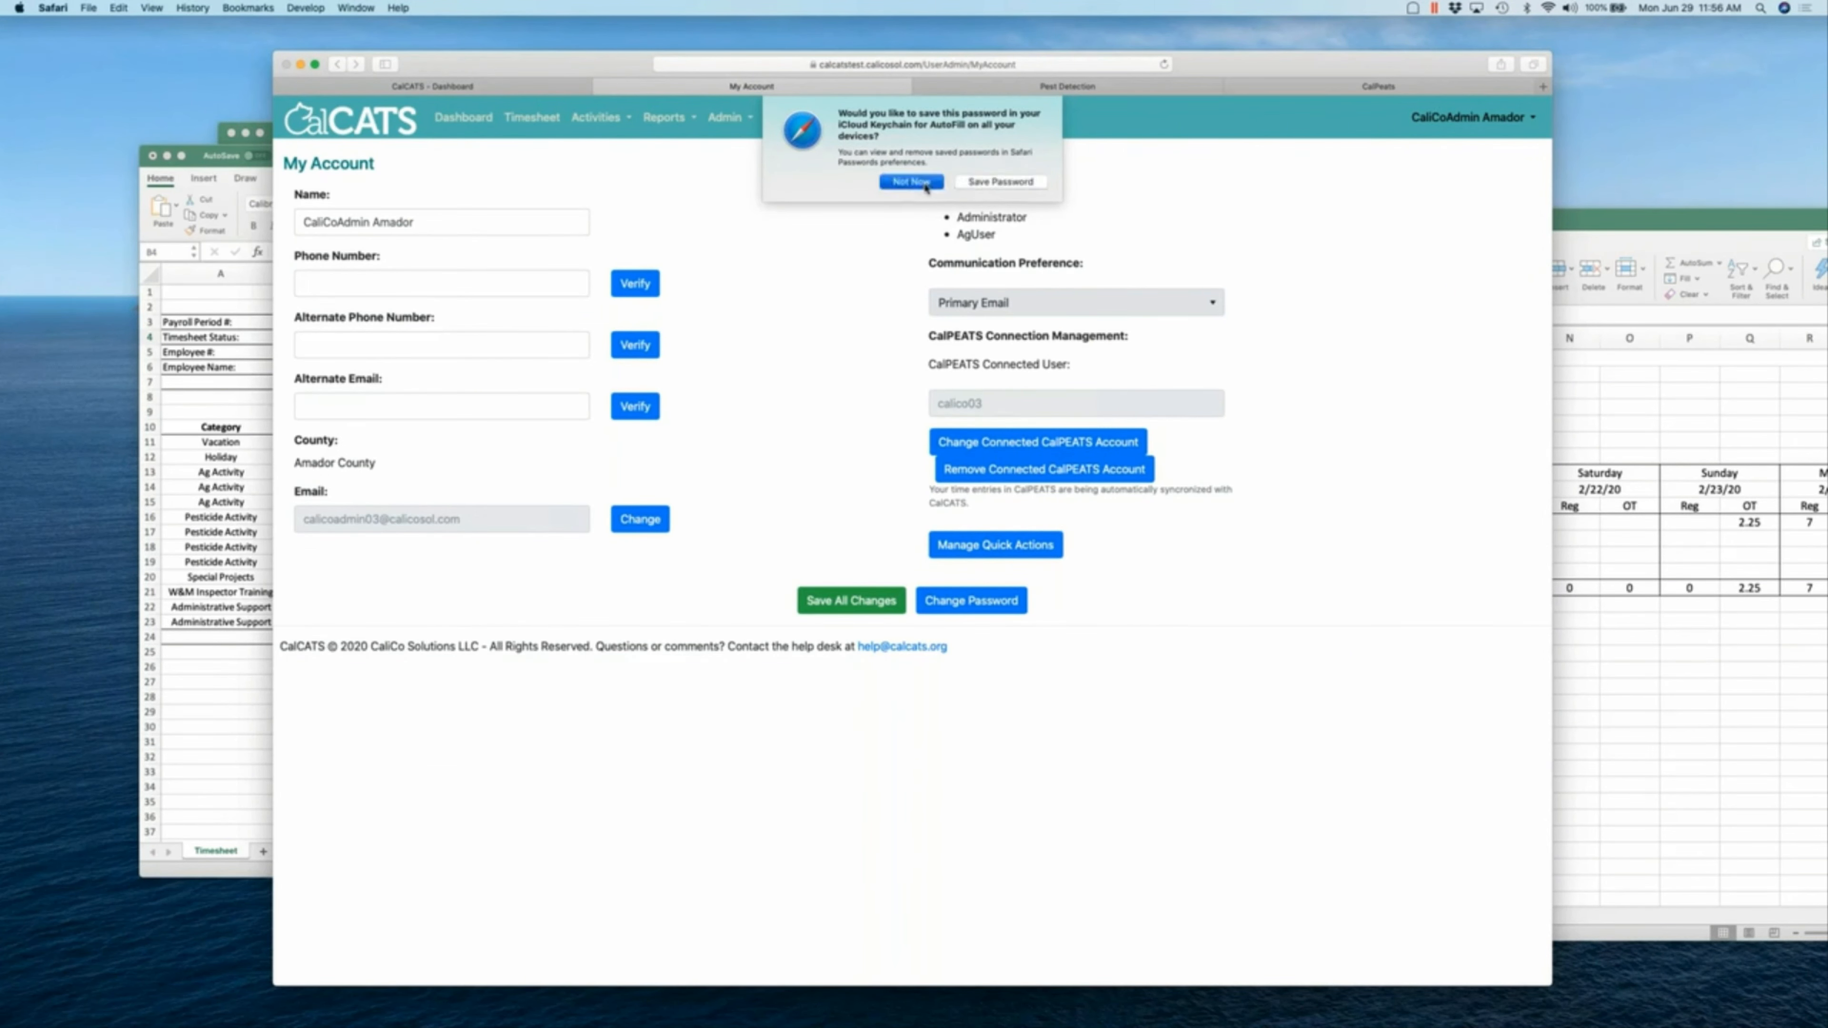
left_click(510, 89)
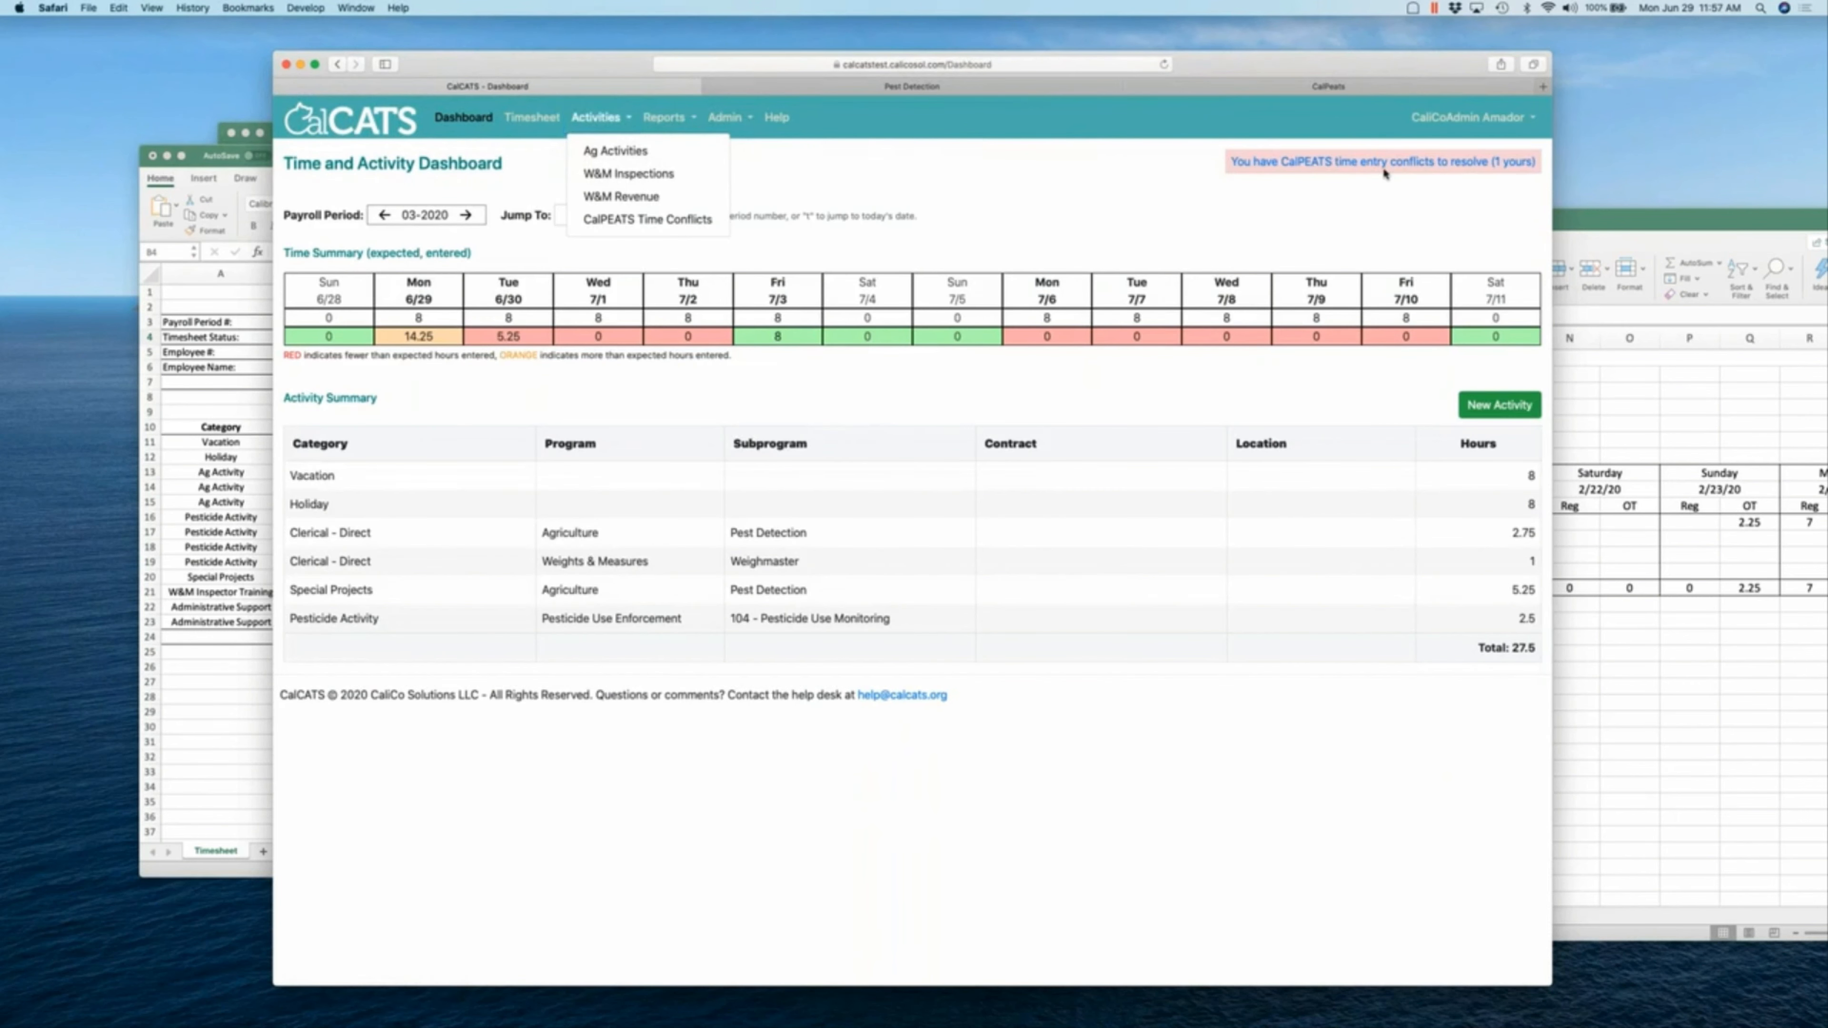
- Open the In Review timesheet behind the TimesheetLocked conflict, showing 2.5 Pesticide Activity hours
left_click(1335, 170, "super")
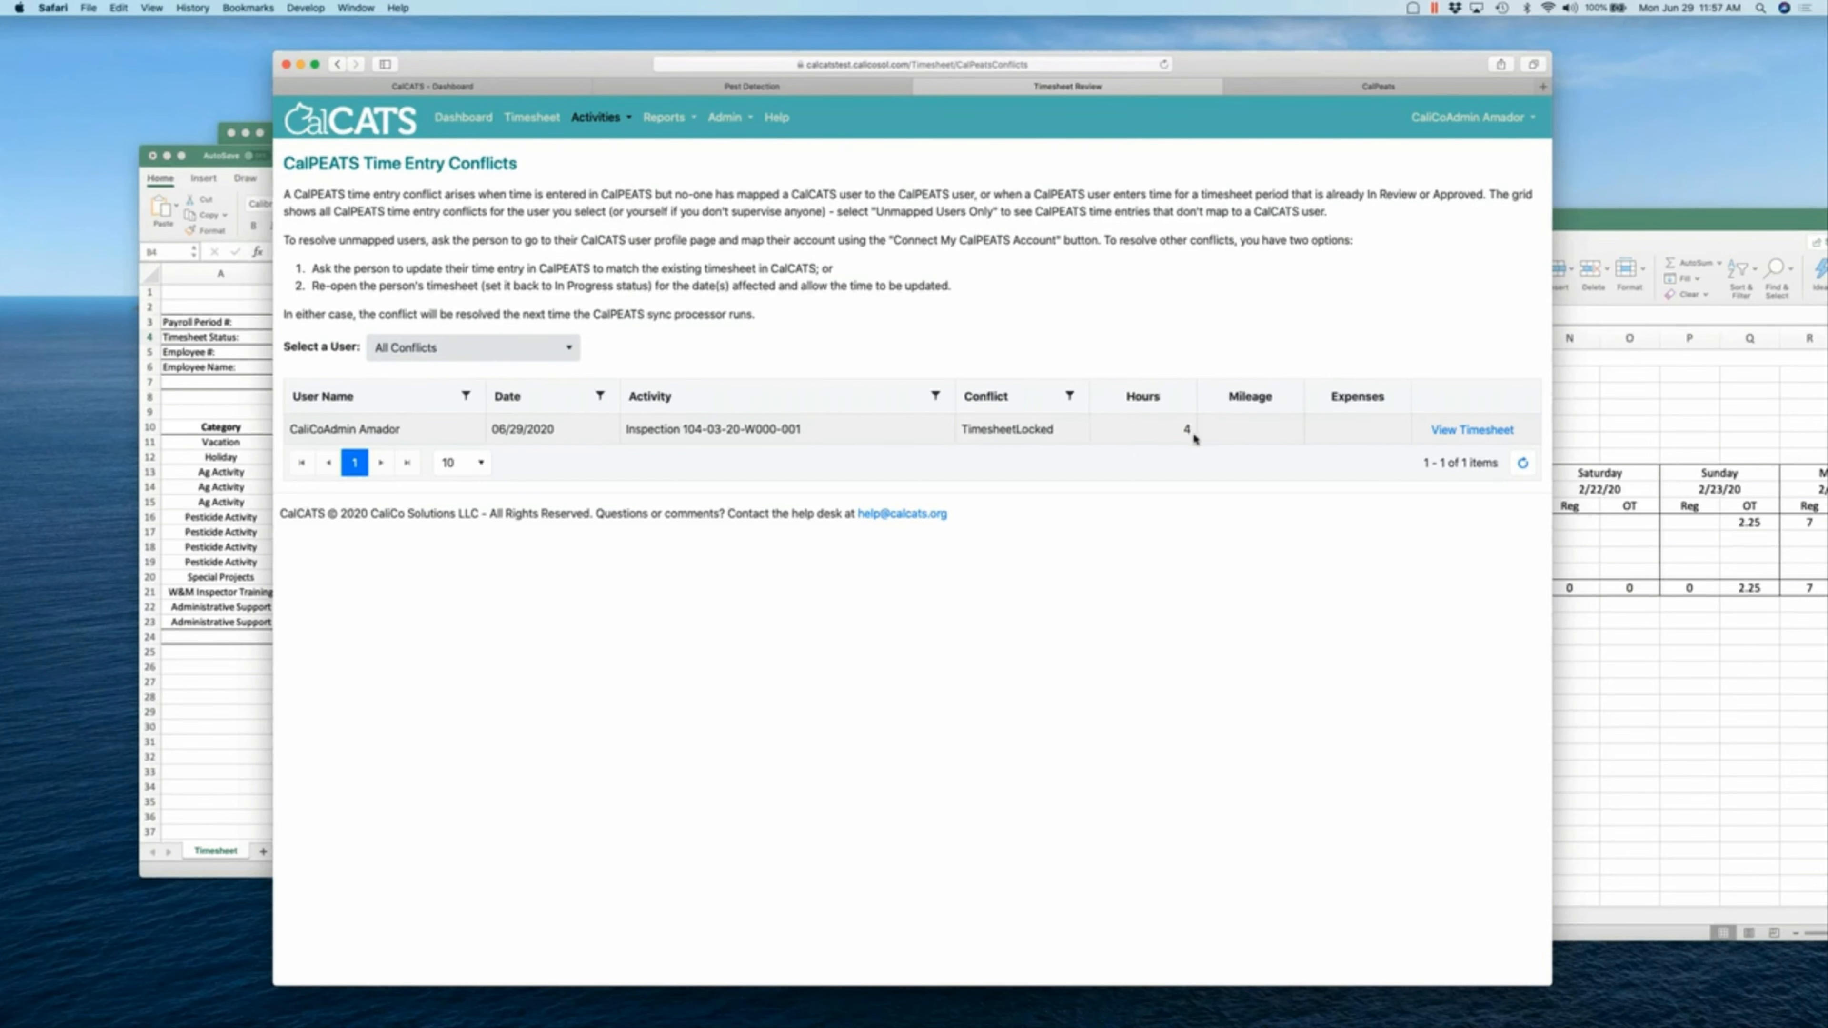
left_click(1461, 431)
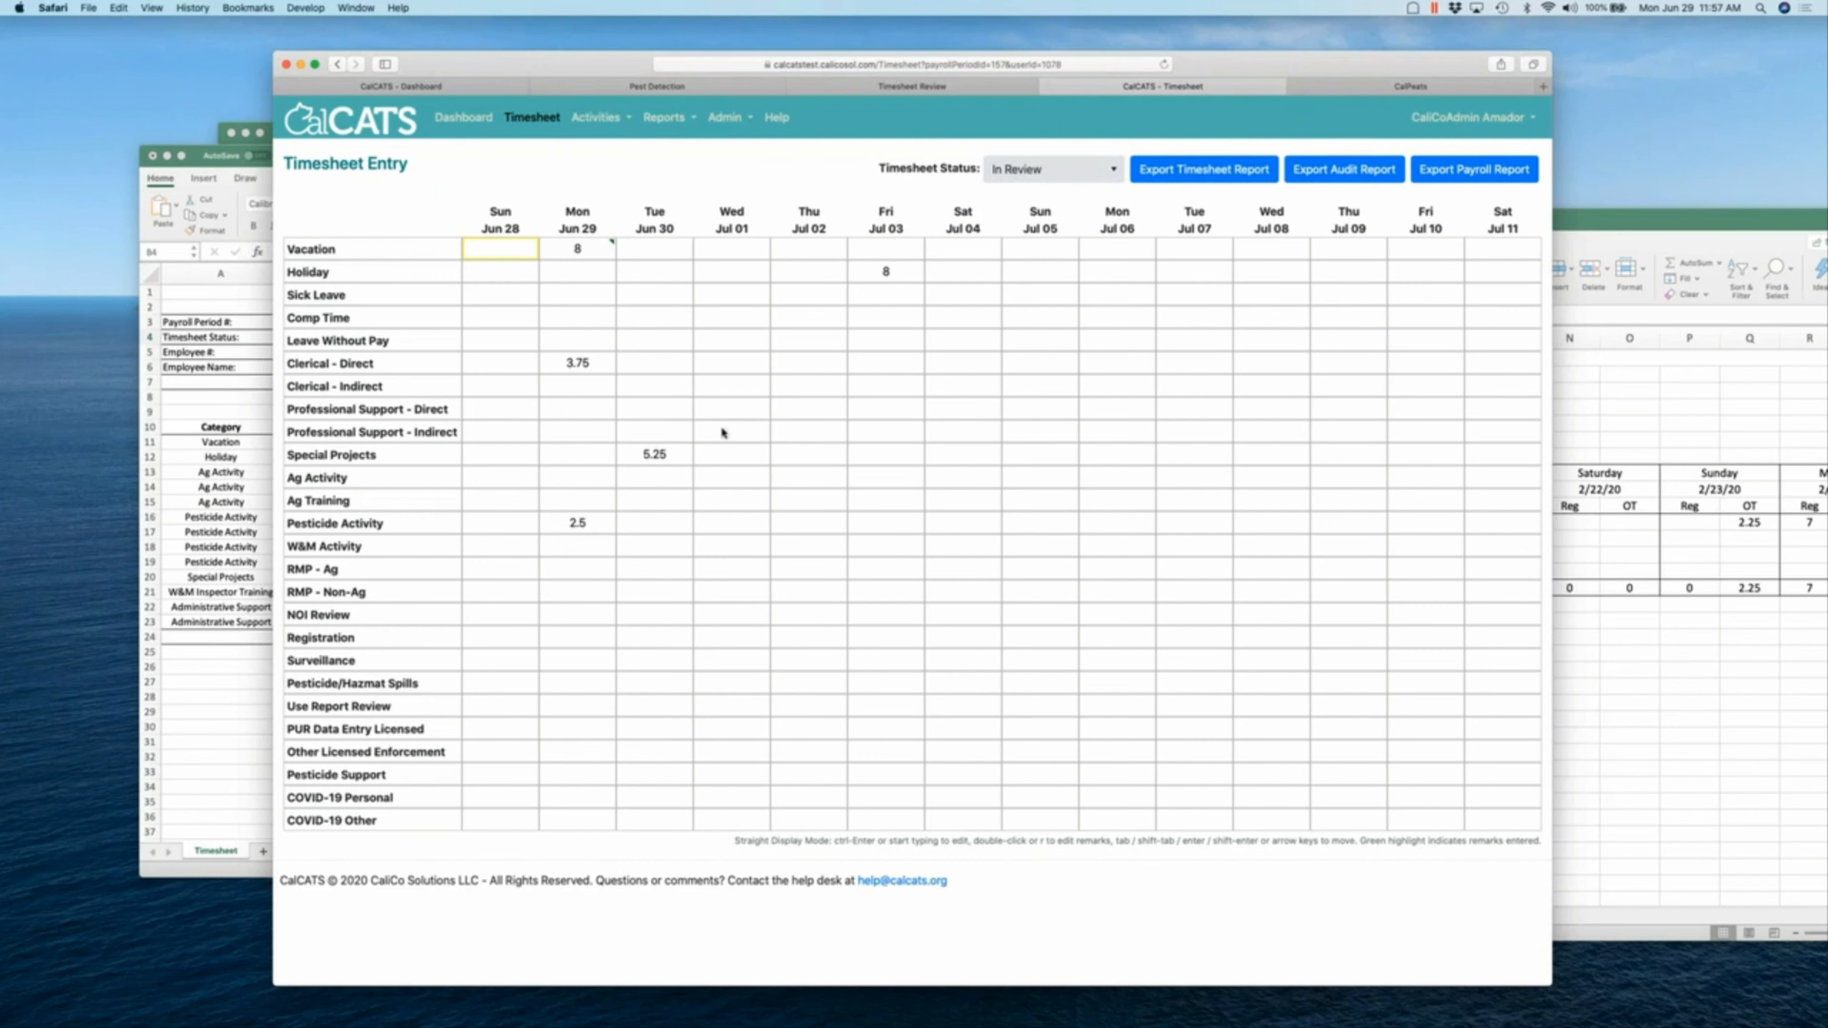
left_click(971, 93)
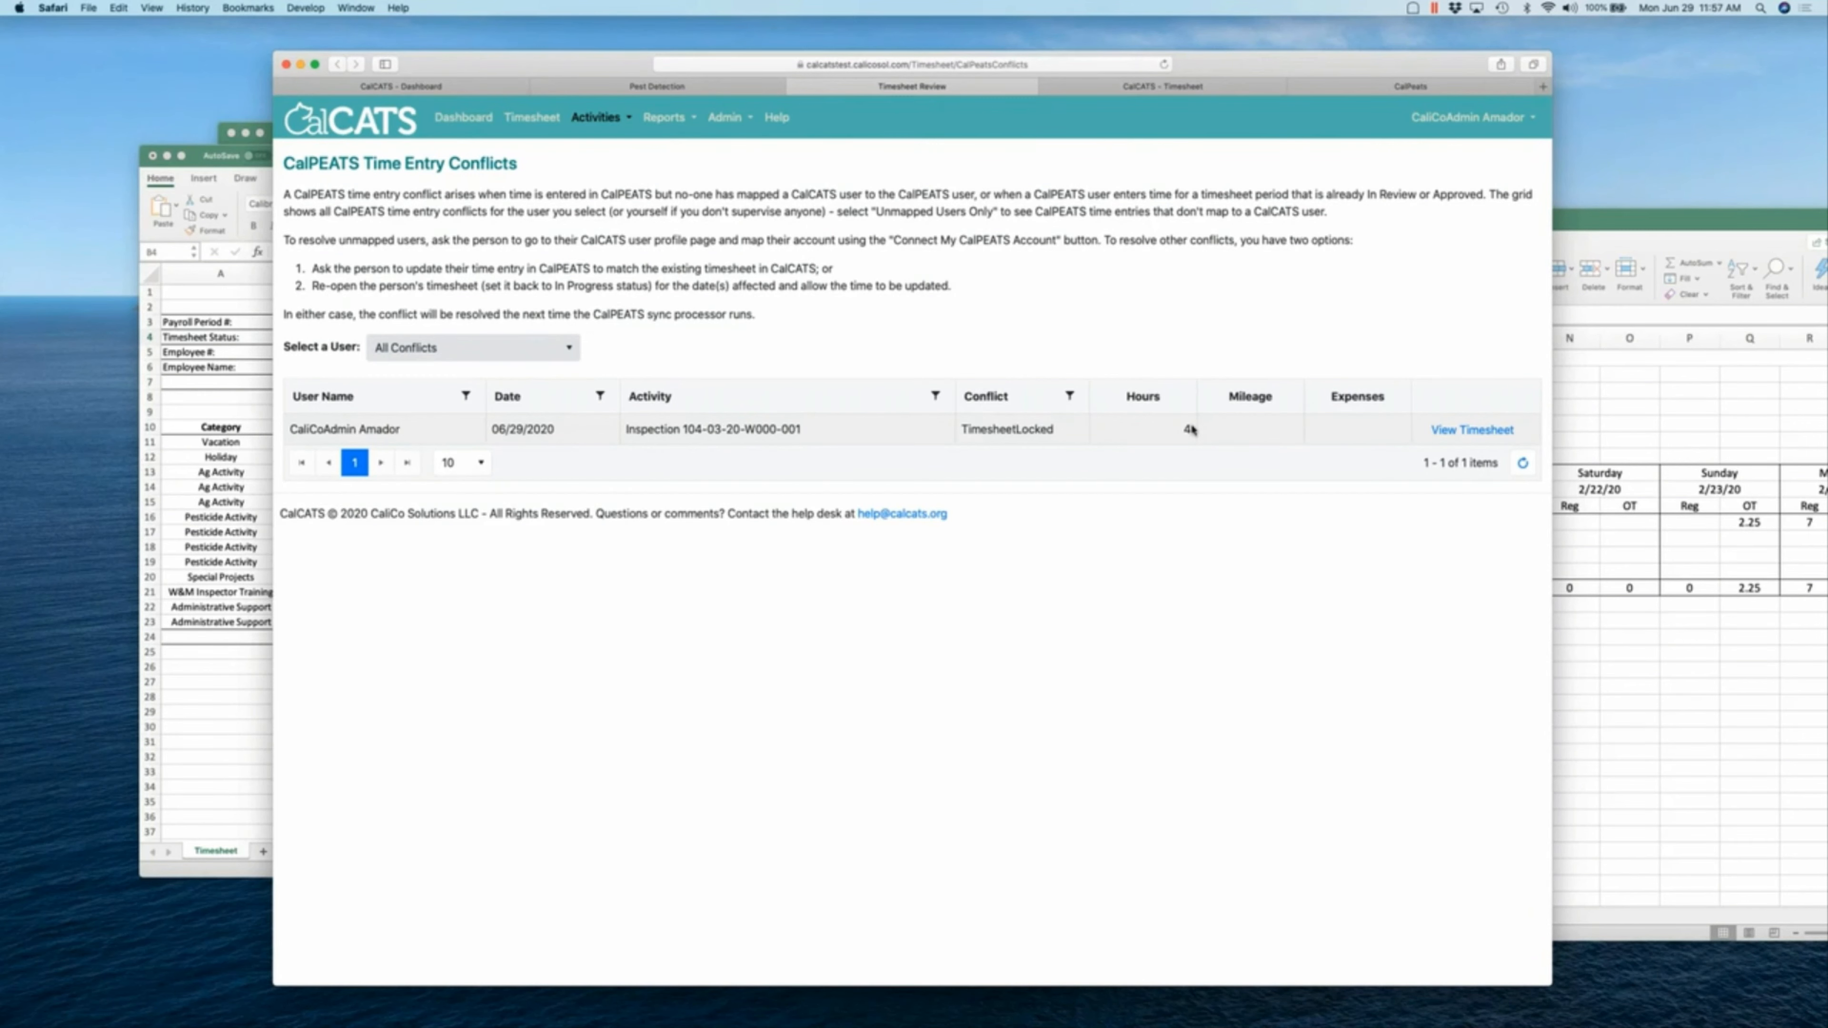
left_click(1472, 429)
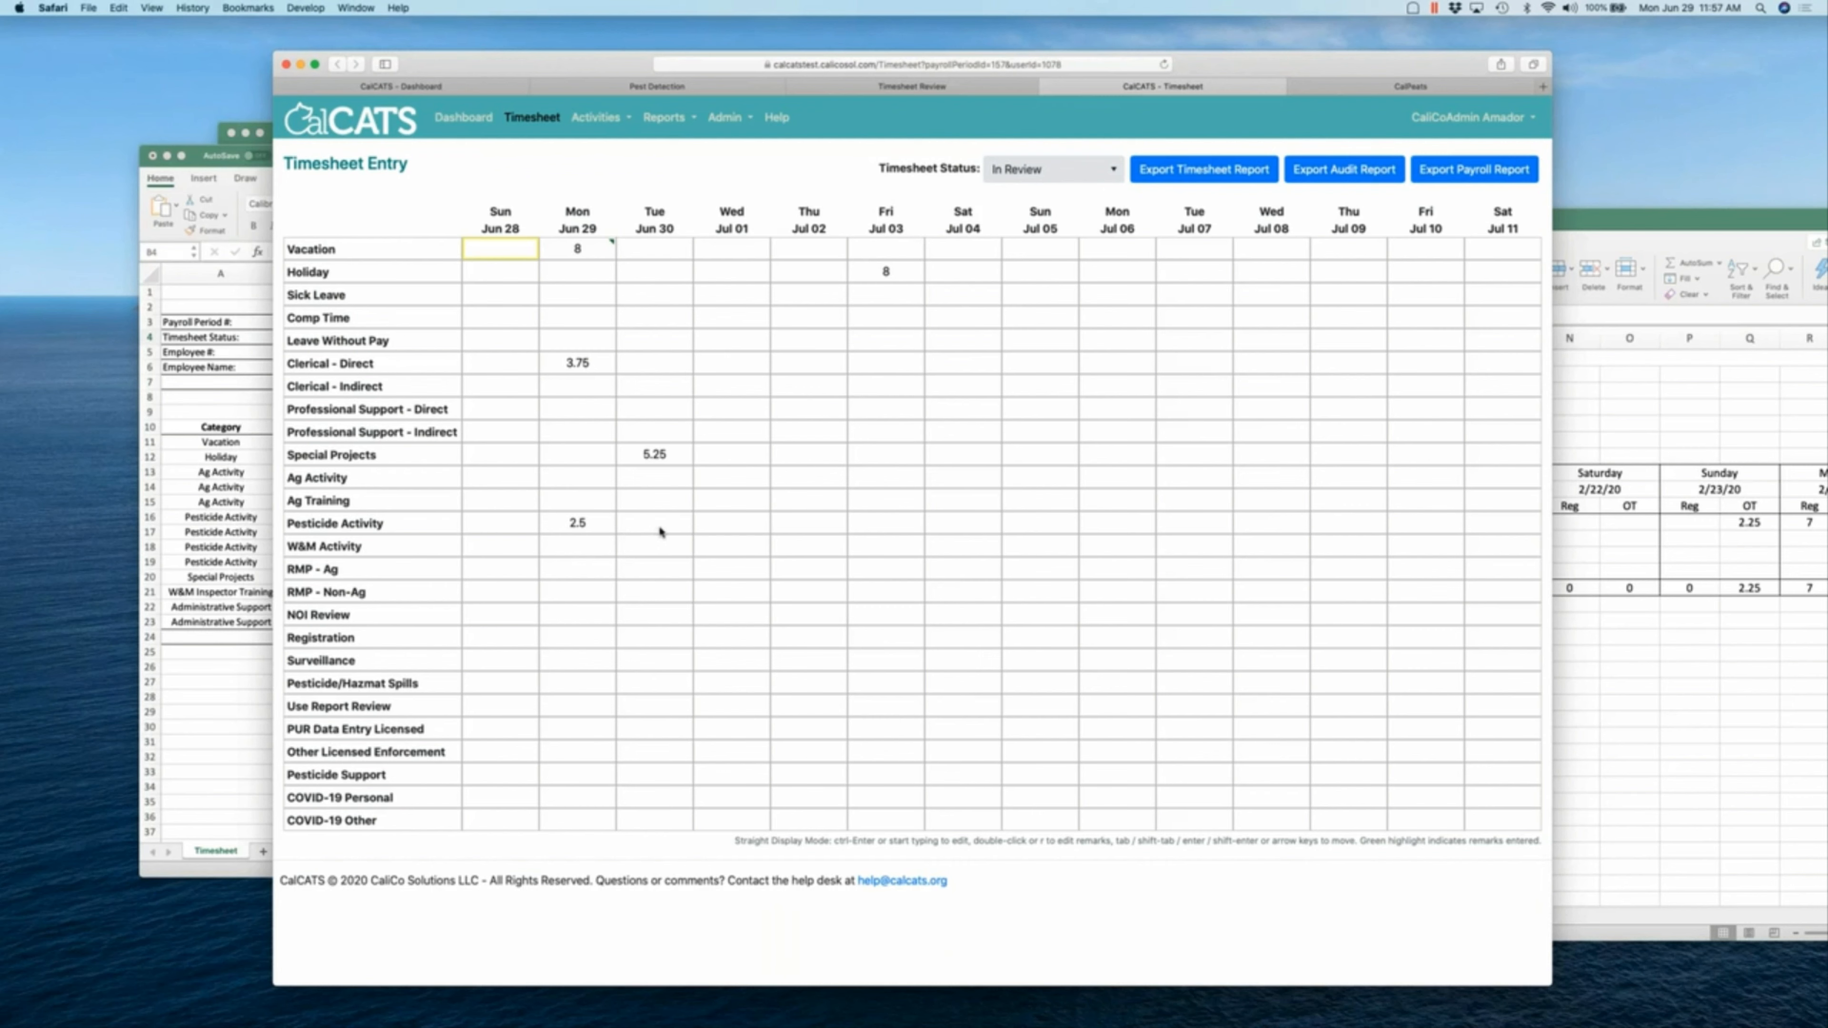
- Set Timesheet Status to In Progress so Mon Jun 29 Pesticide Activity syncs to 4 hours
left_click(1045, 178)
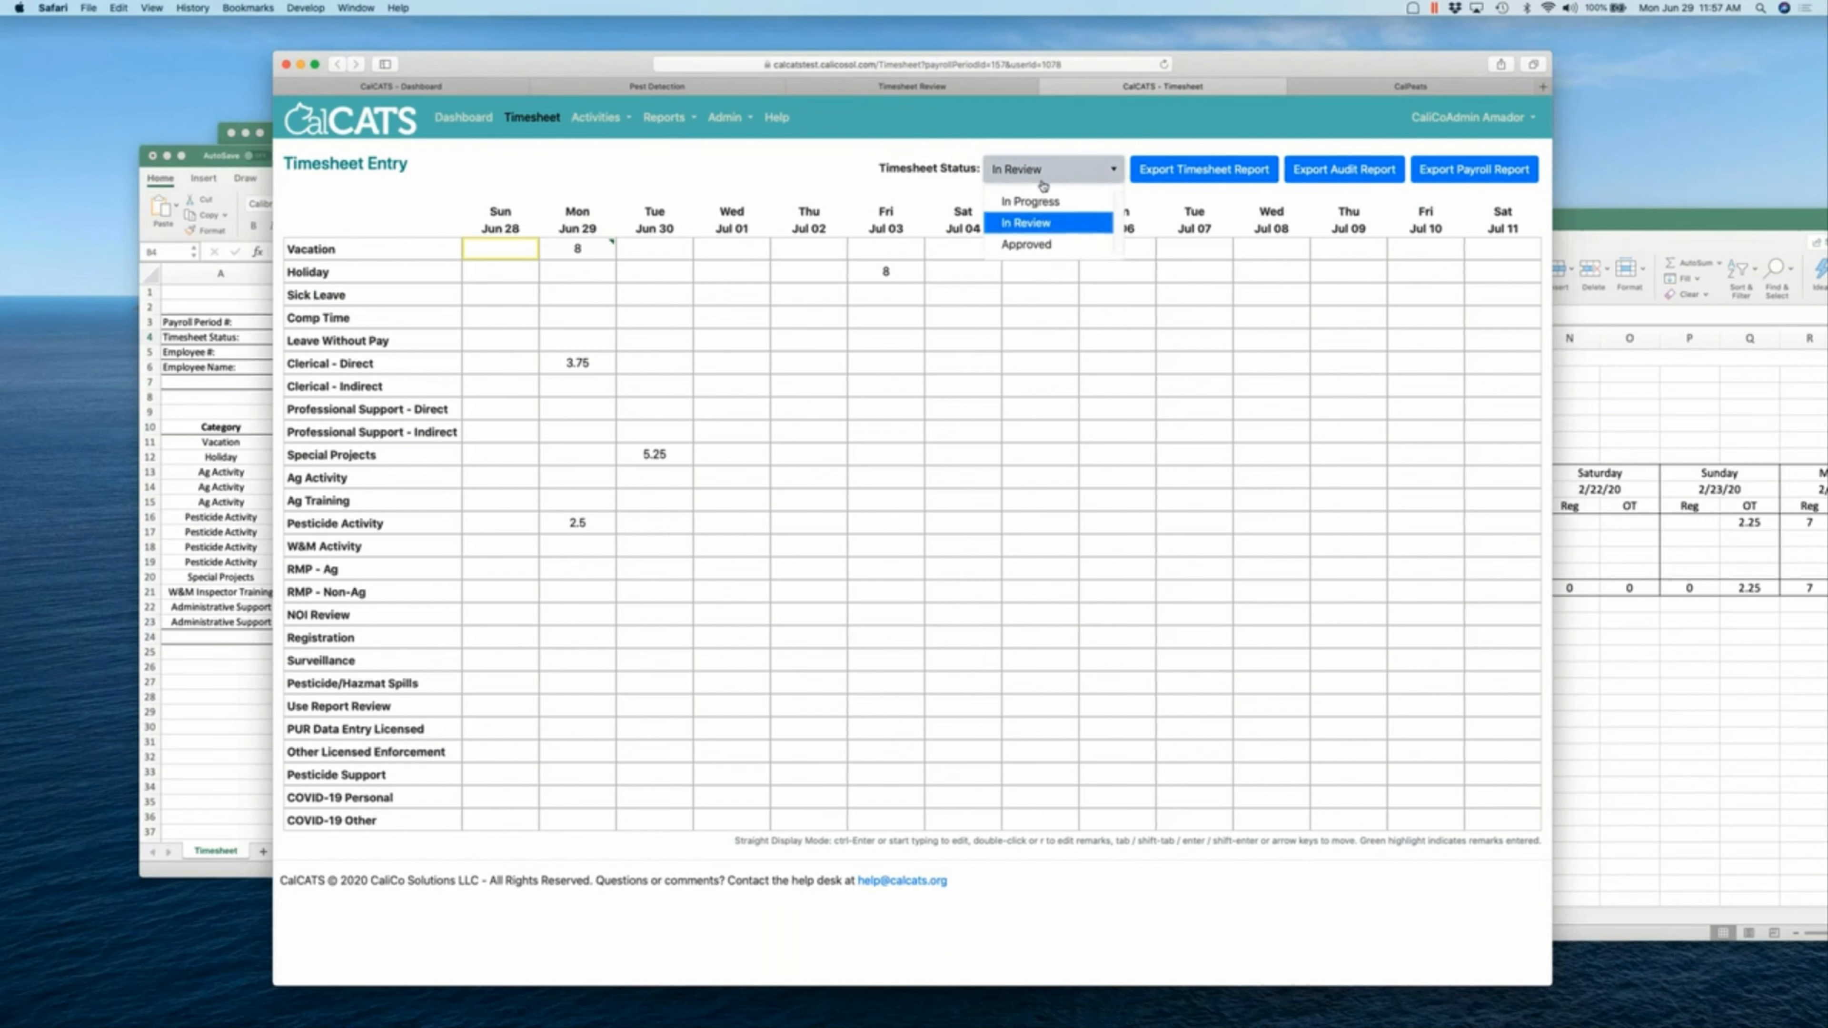
left_click(1029, 185)
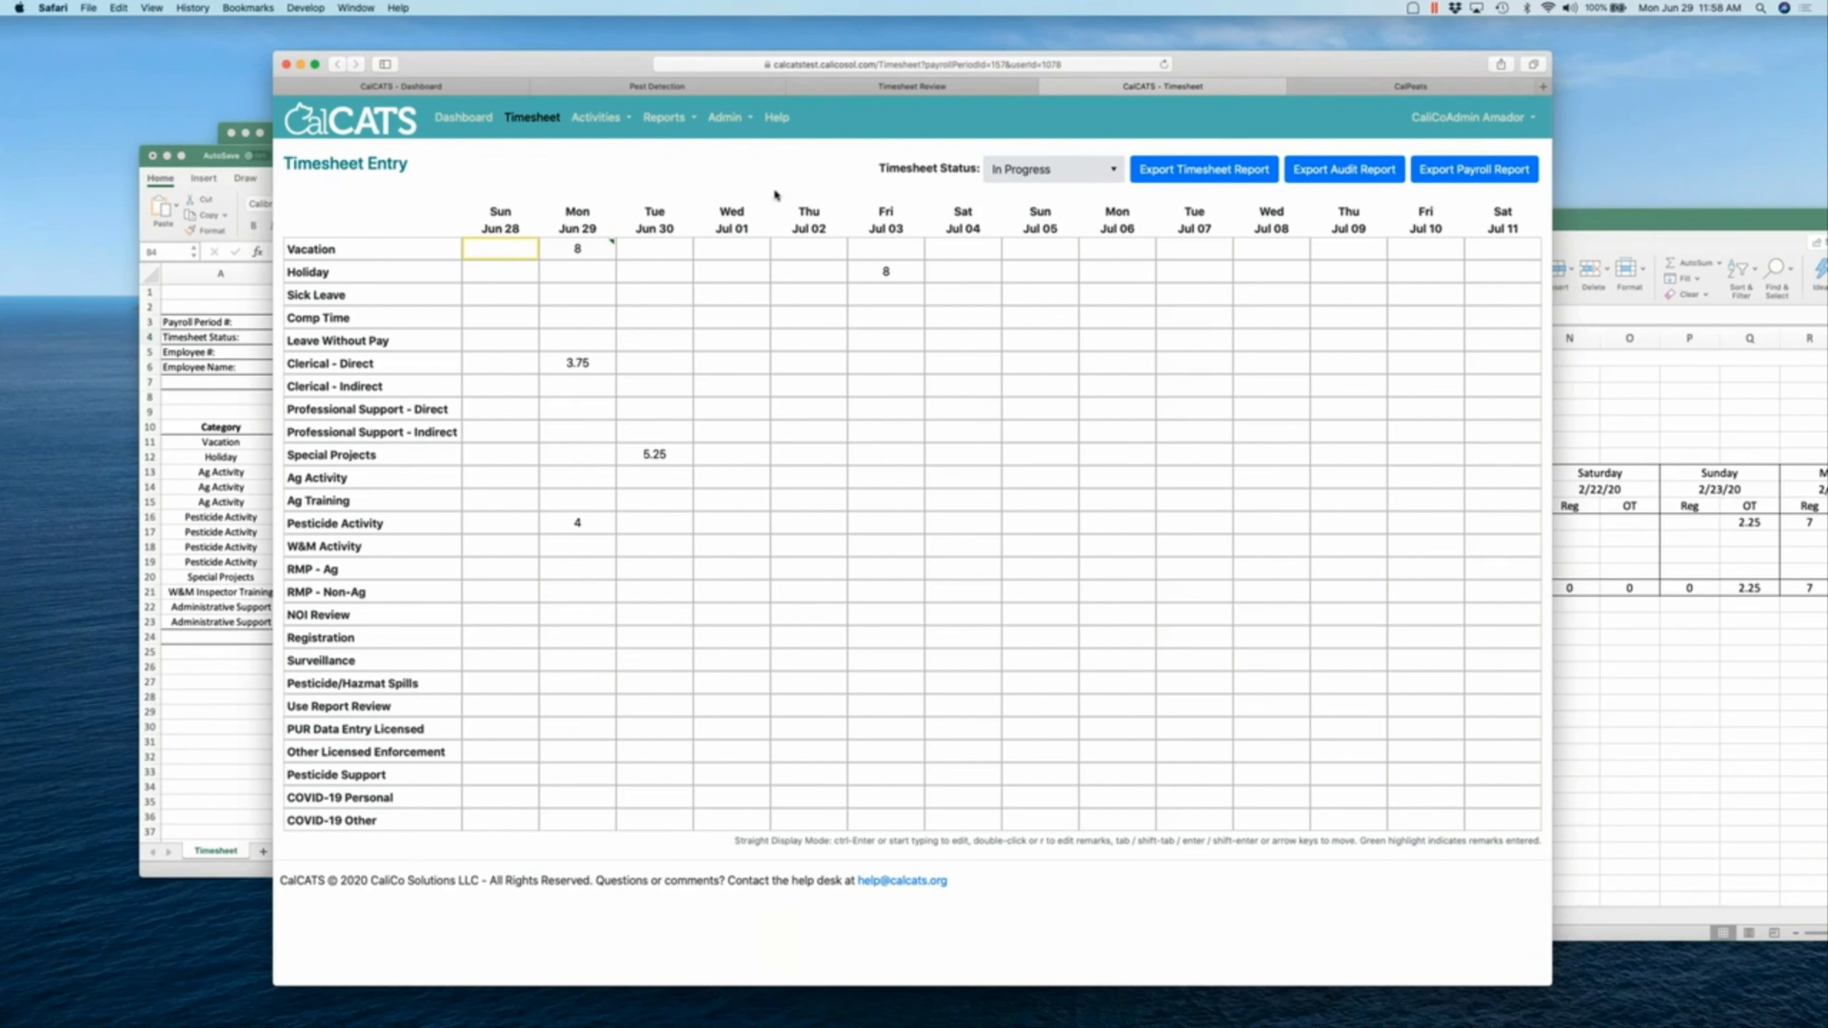
- Verify the conflicts grid is empty and return to the 03-2020 Timesheet Entry page
left_click(948, 94)
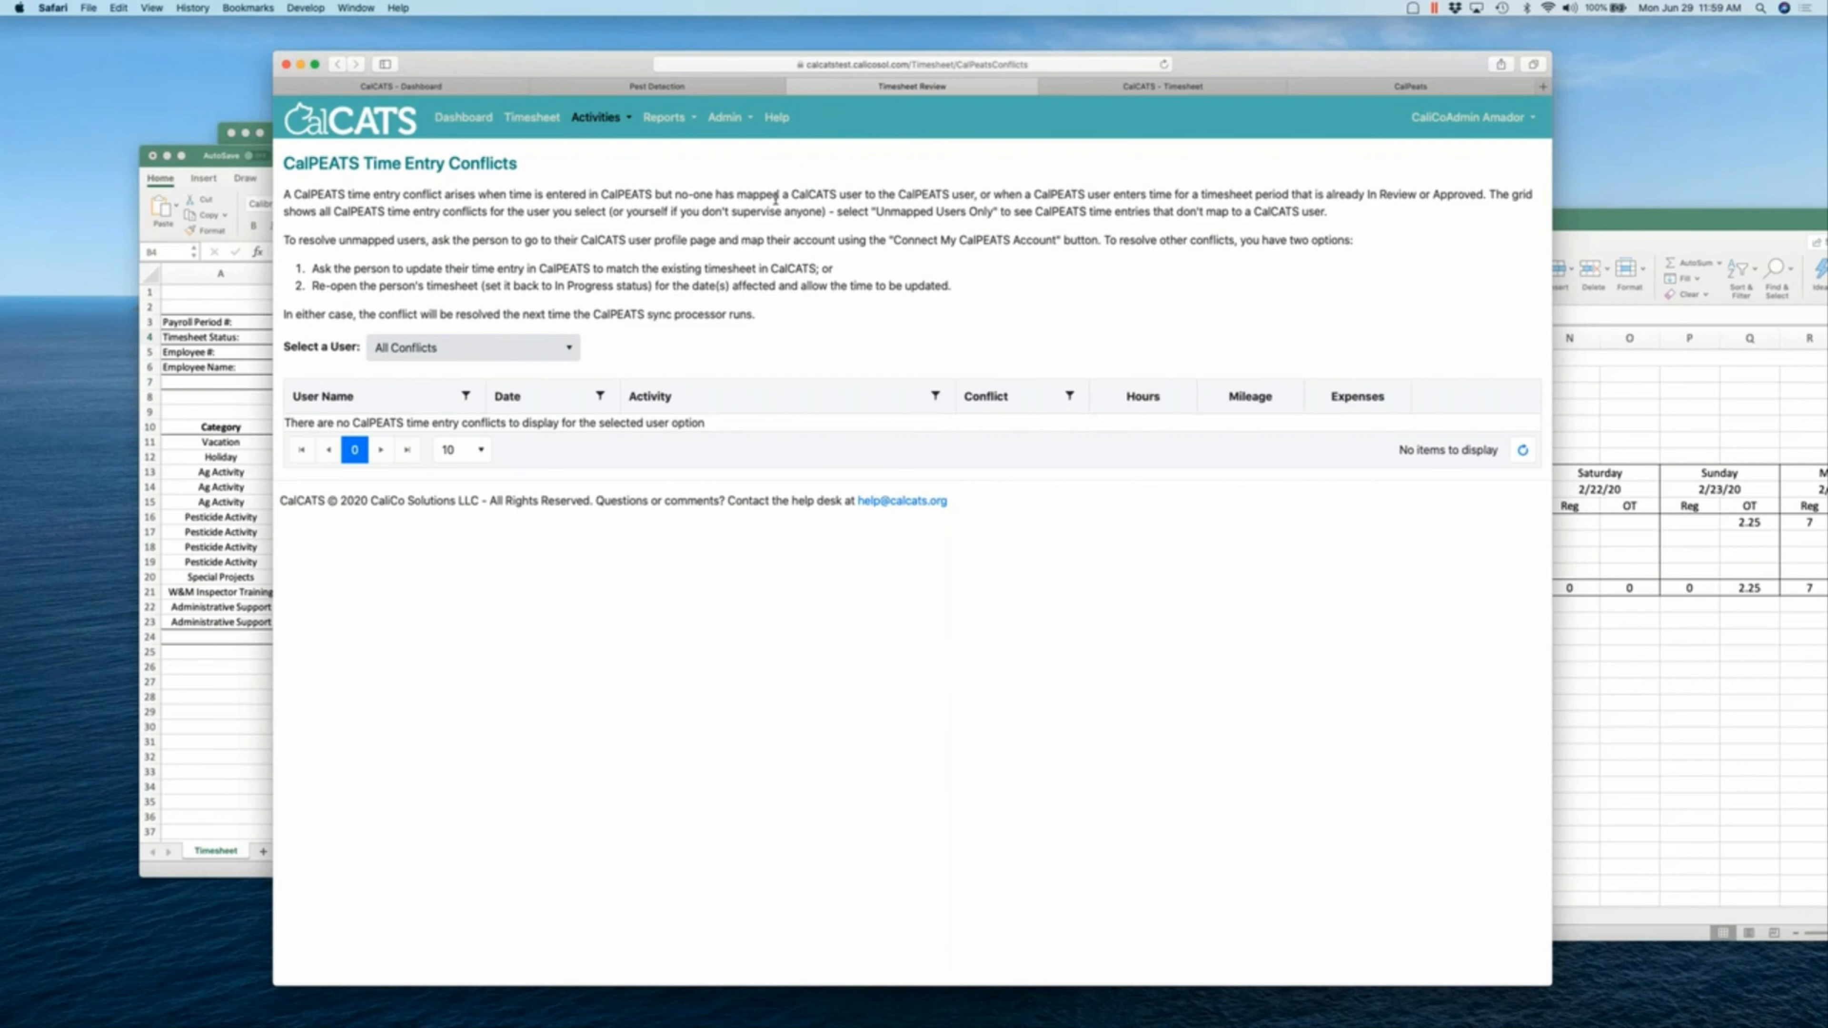
left_click(532, 119)
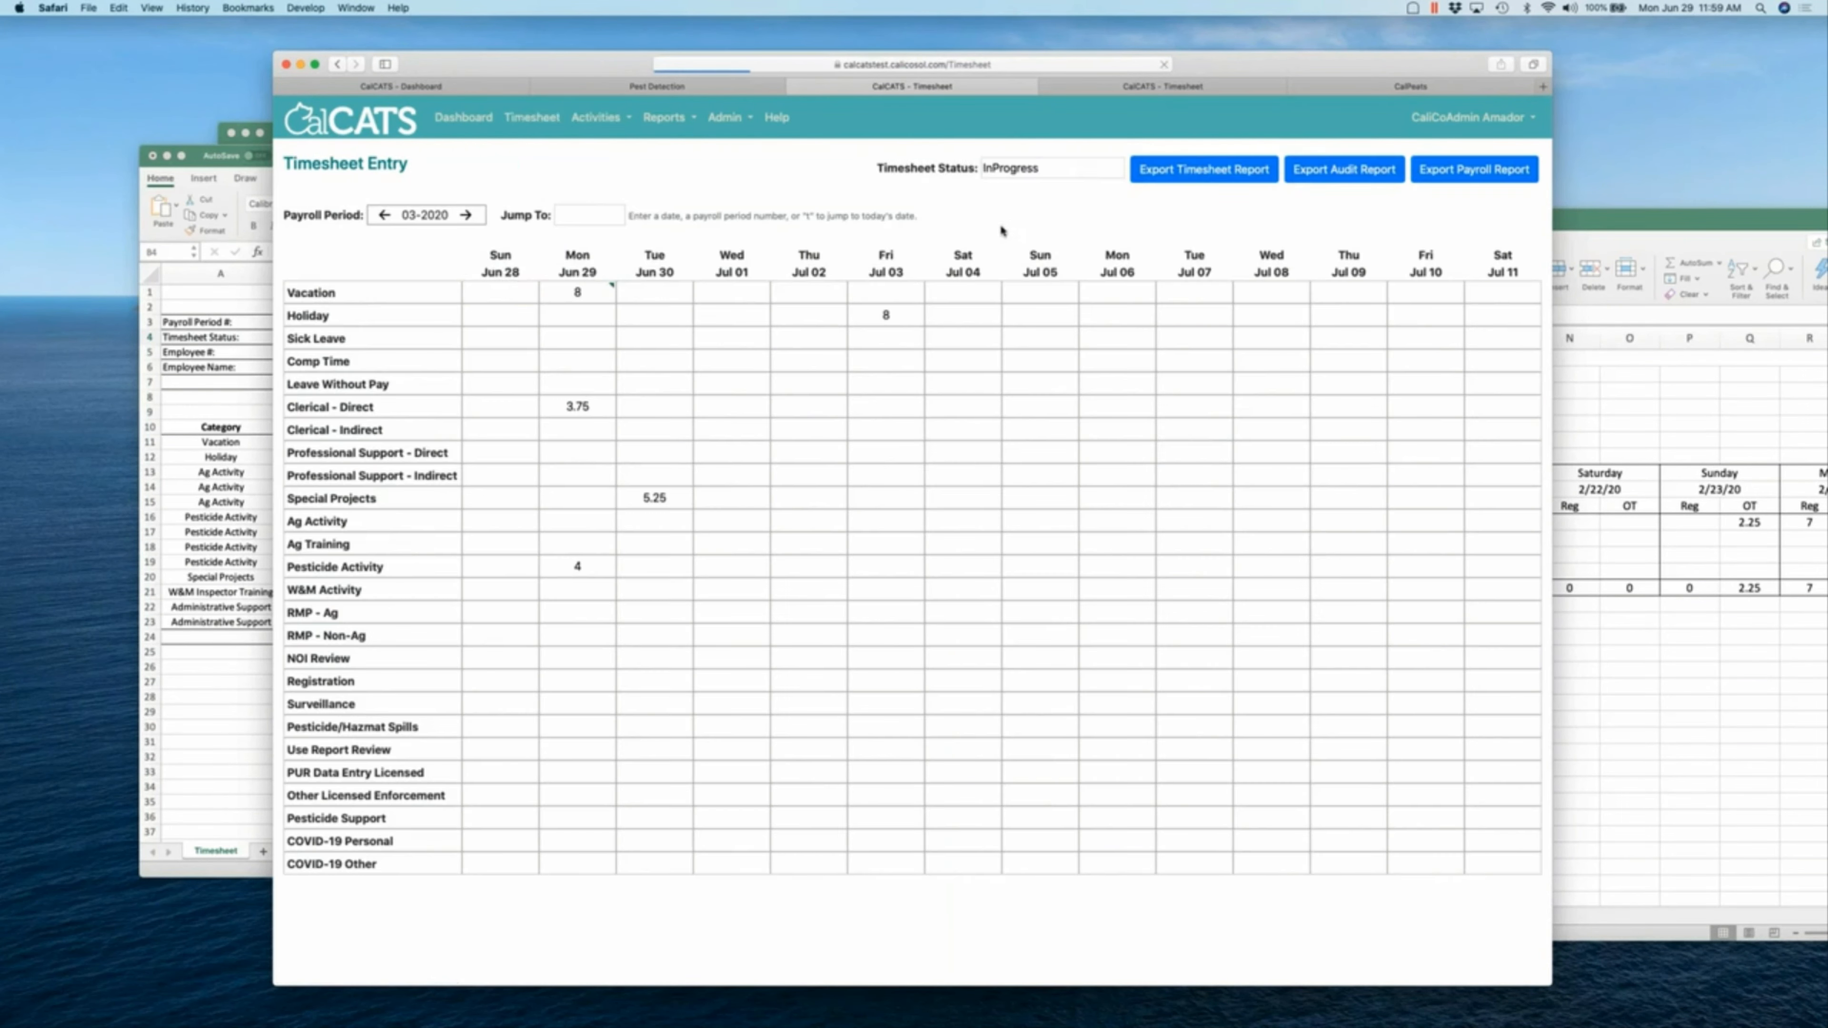
- Set the timesheet status to Approved
left_click(1020, 184)
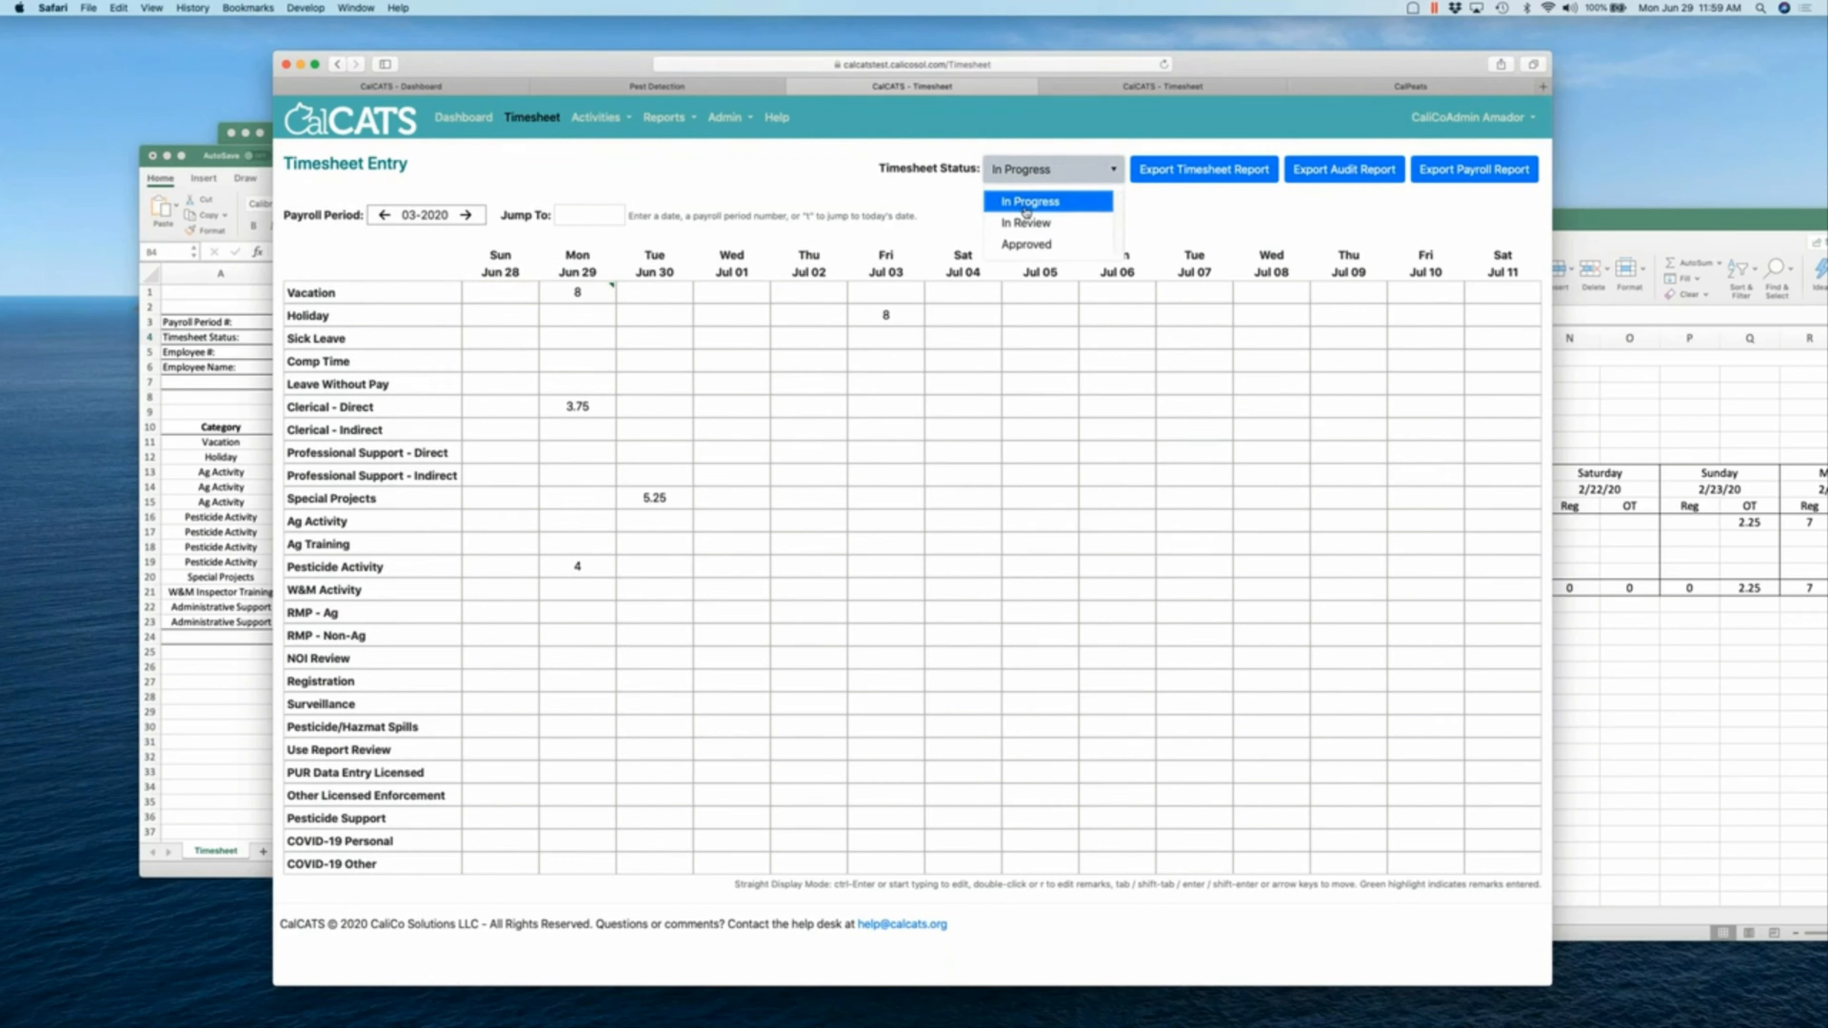
left_click(1027, 244)
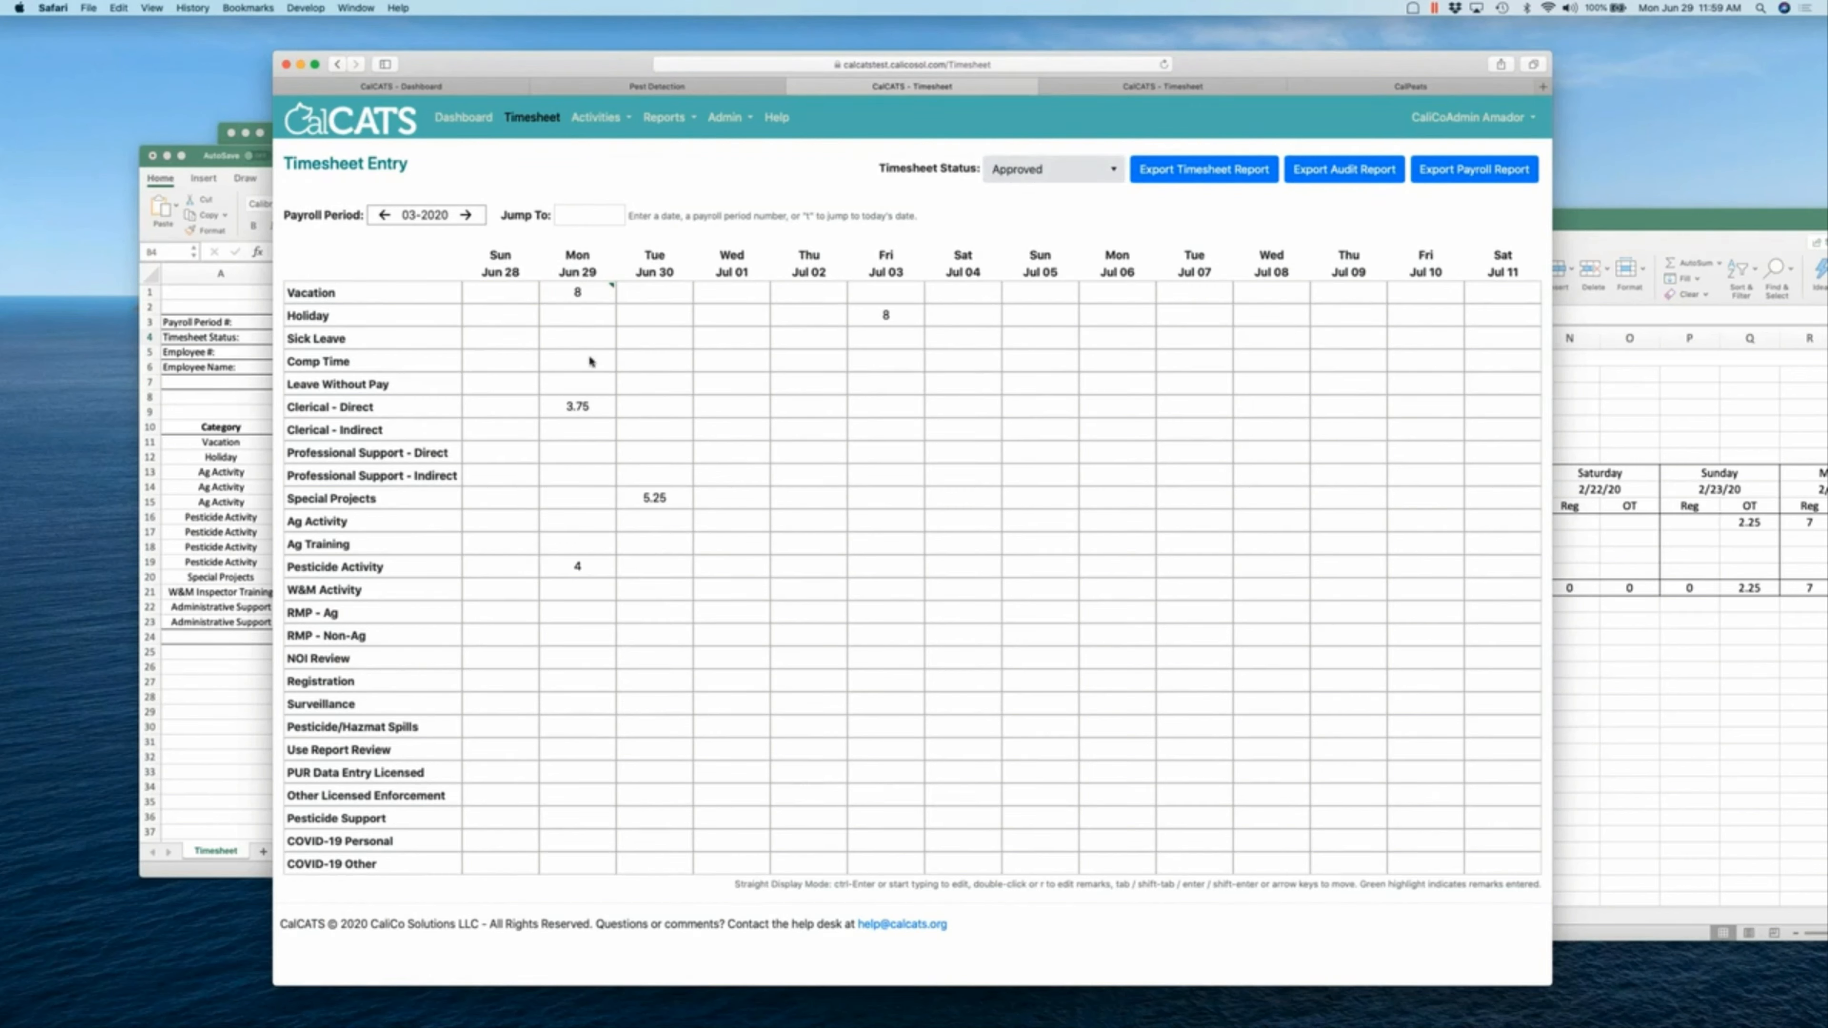
left_click(589, 336)
- Start a new Pest Detection Ag Activity entry to confirm 6/29/2020 is locked
left_click(598, 118)
left_click(595, 149)
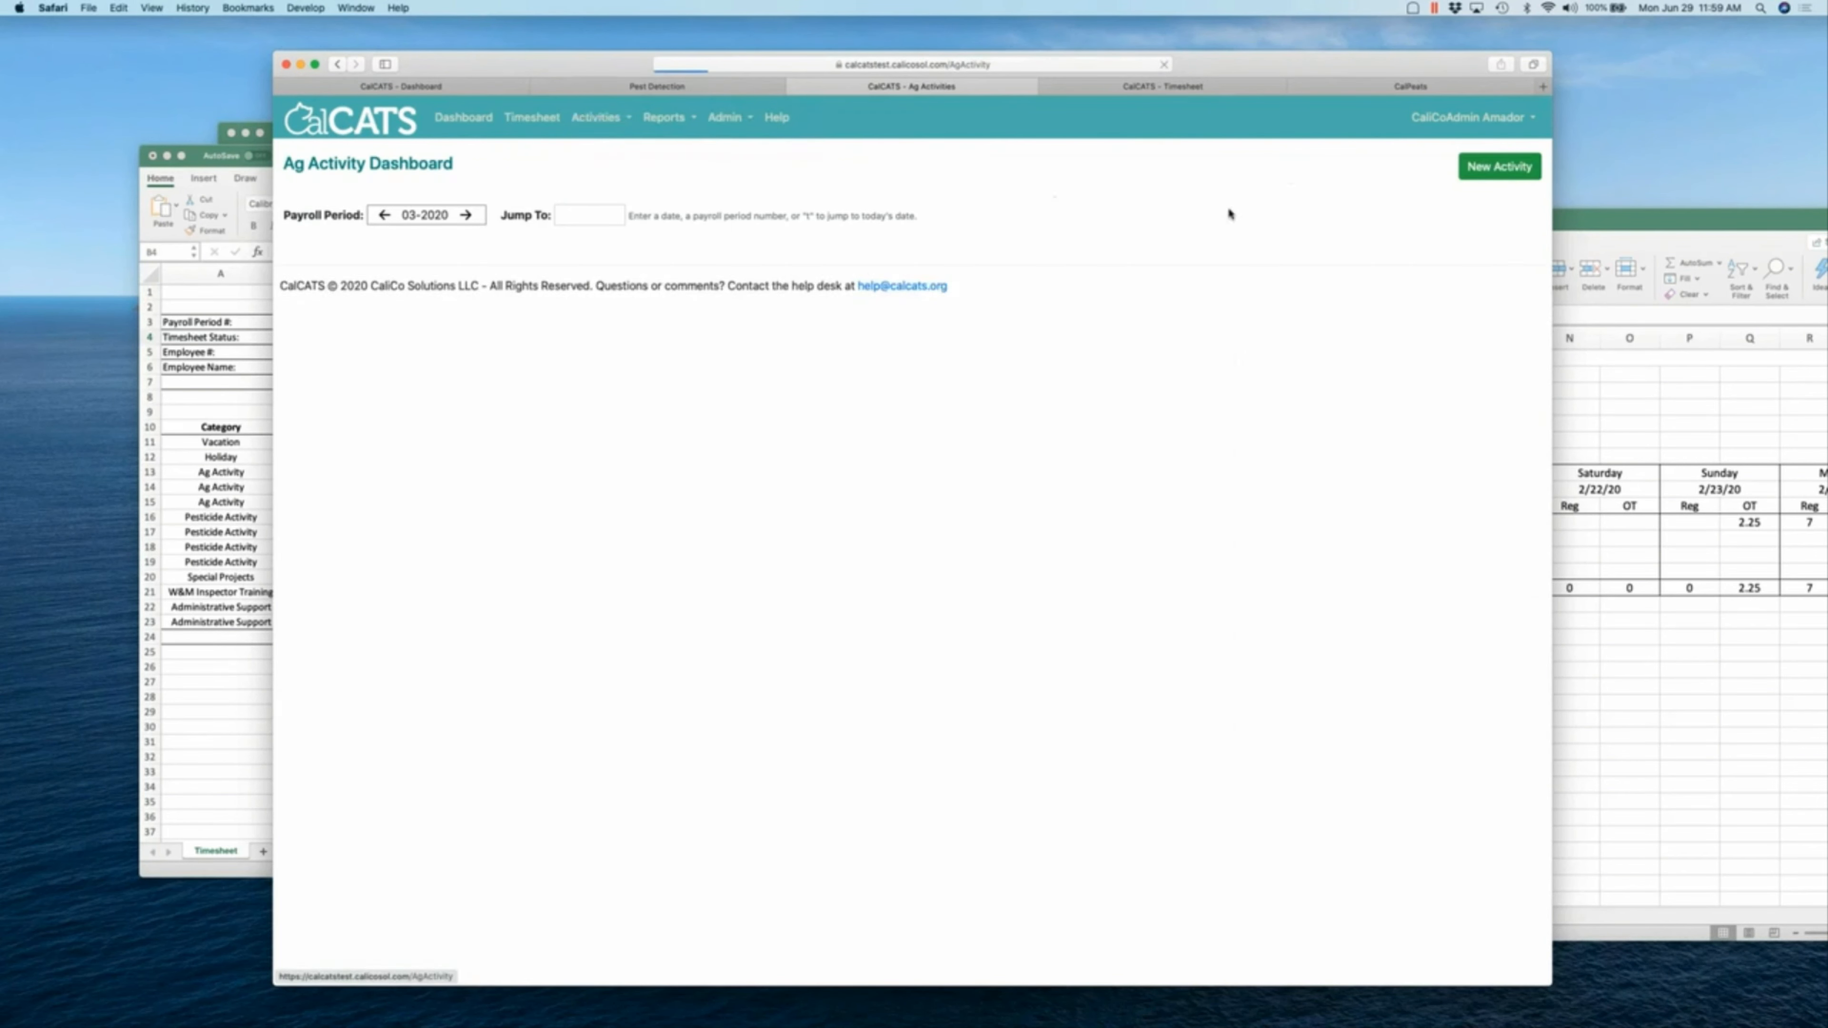
left_click(1478, 177)
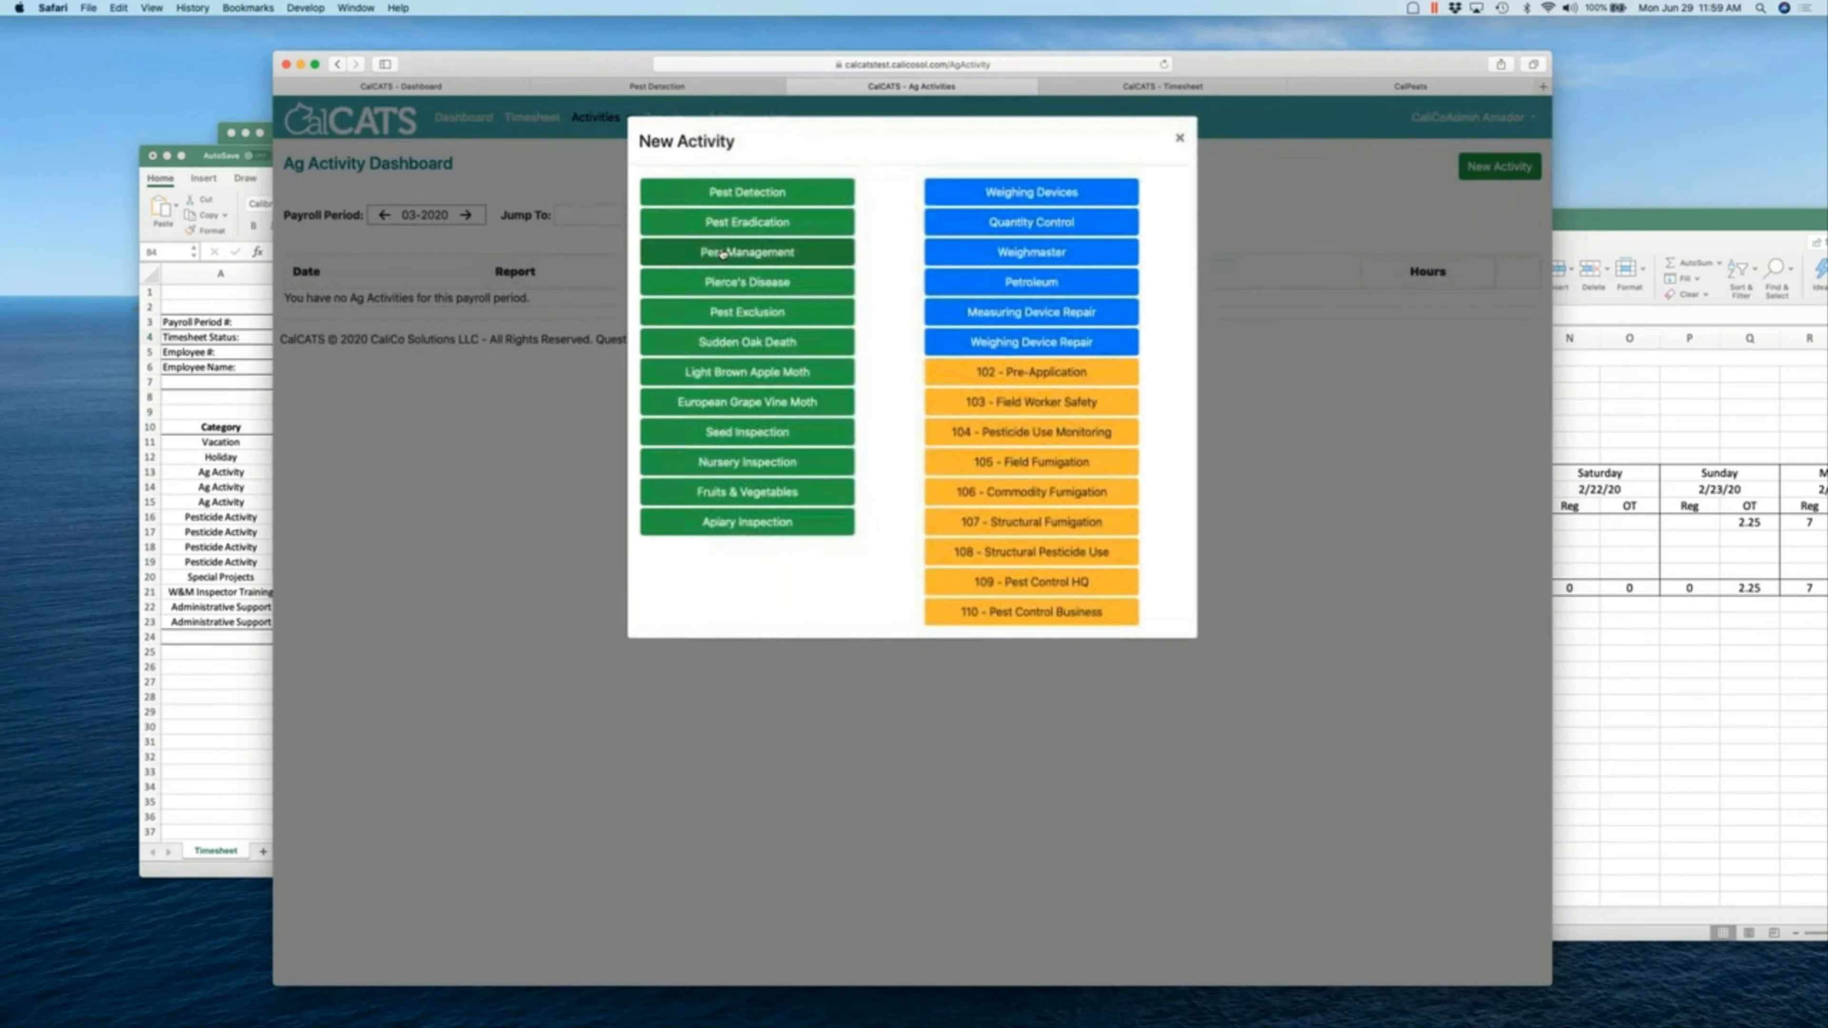
left_click(747, 191)
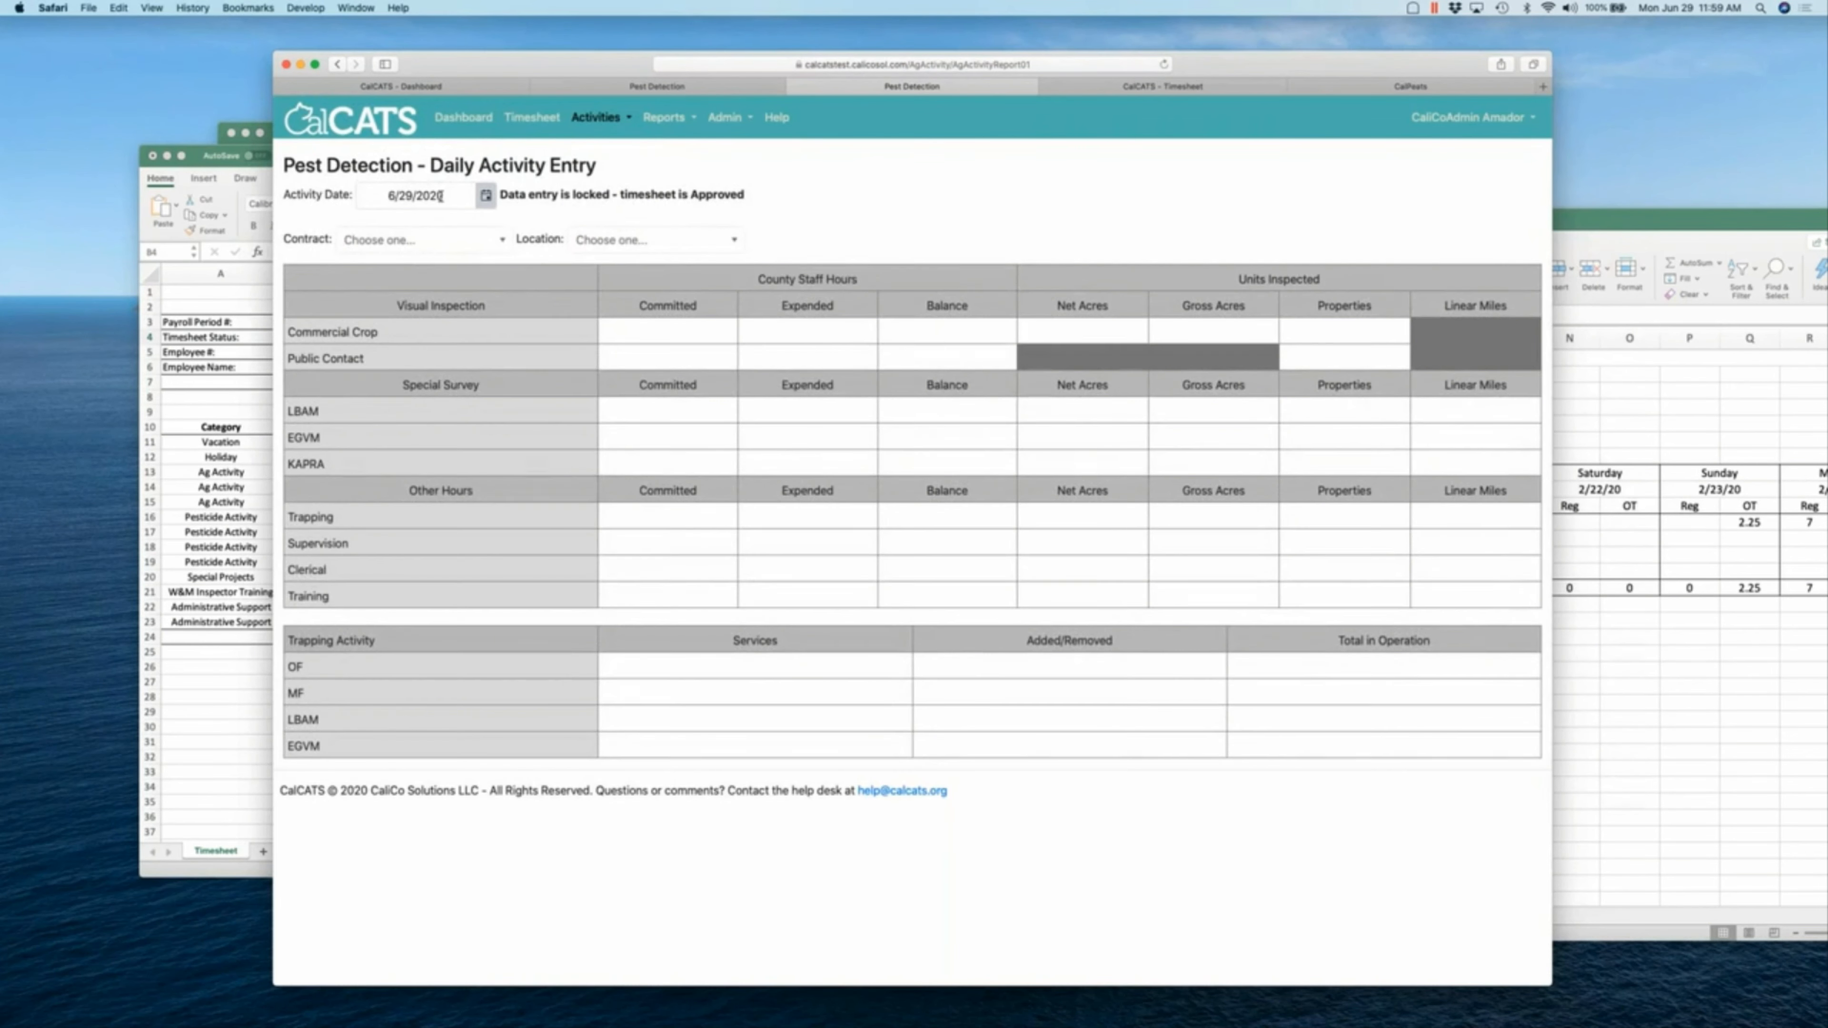